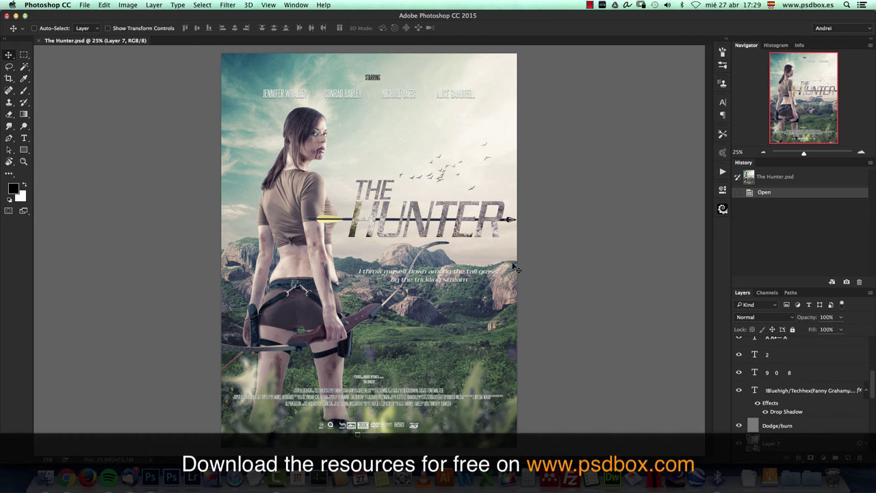
Open background.jpg from the Resources folder as its own document
{"action": "key", "text": "super+o"}
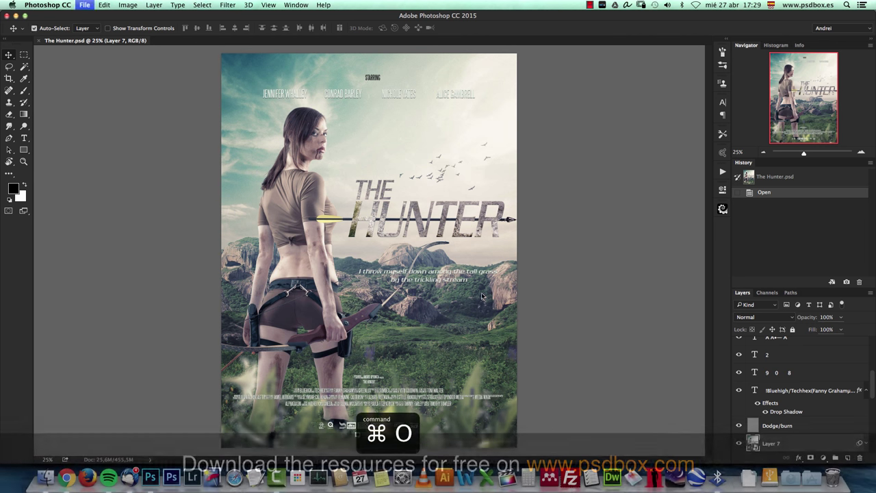
{"action": "key", "text": "super+o"}
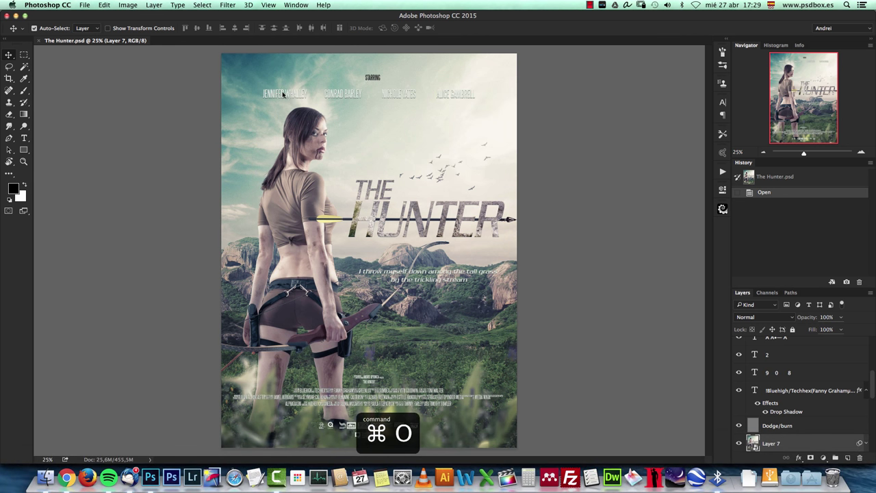
{"action": "left_click", "coordinate": [618, 396]}
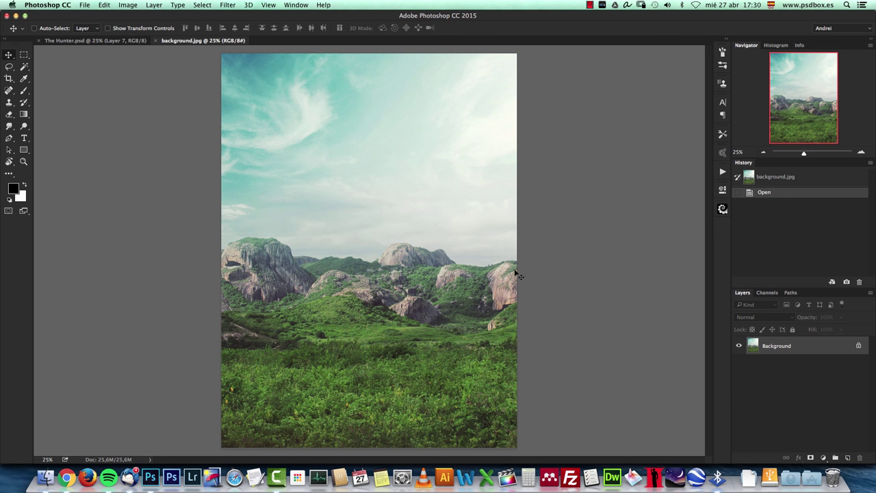
Check the background's image size (2592 × 3456 px) without changes, then bring up Open again
{"action": "key", "text": "alt+super+i"}
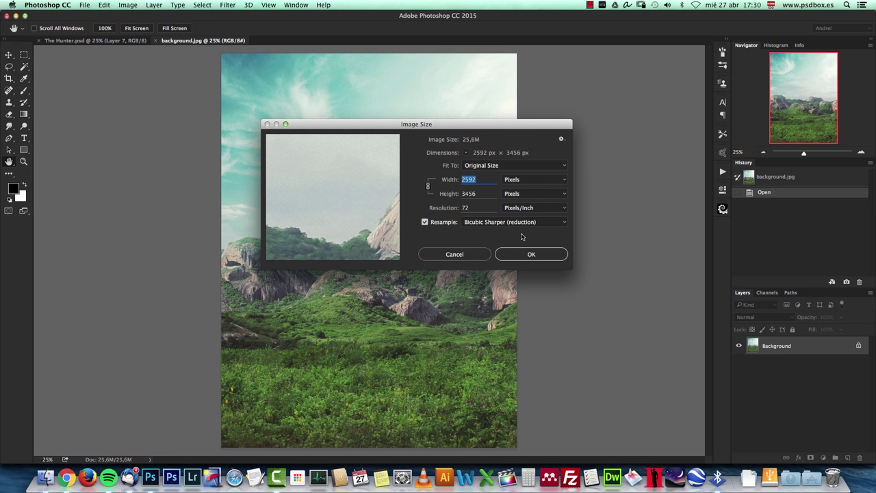
{"action": "key", "text": "Escape"}
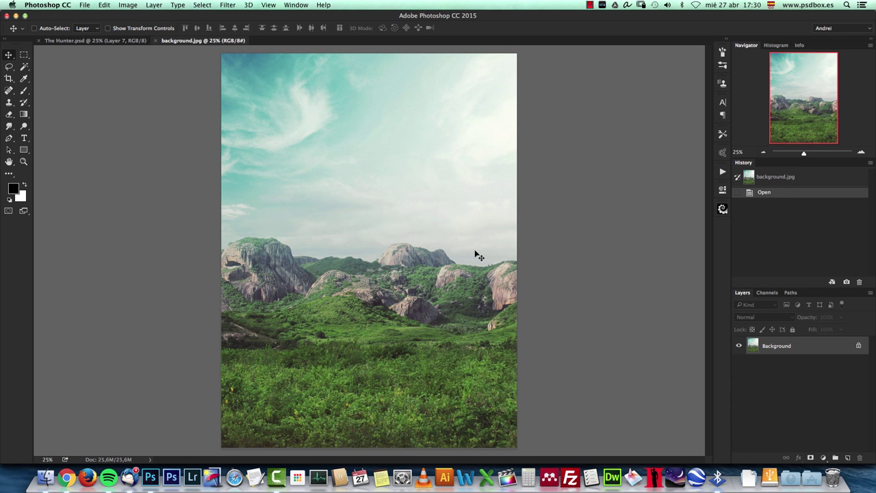
{"action": "key", "text": "super+o"}
Open the woman.png archer cut-out and view it at 100%
{"action": "left_click", "coordinate": [468, 82]}
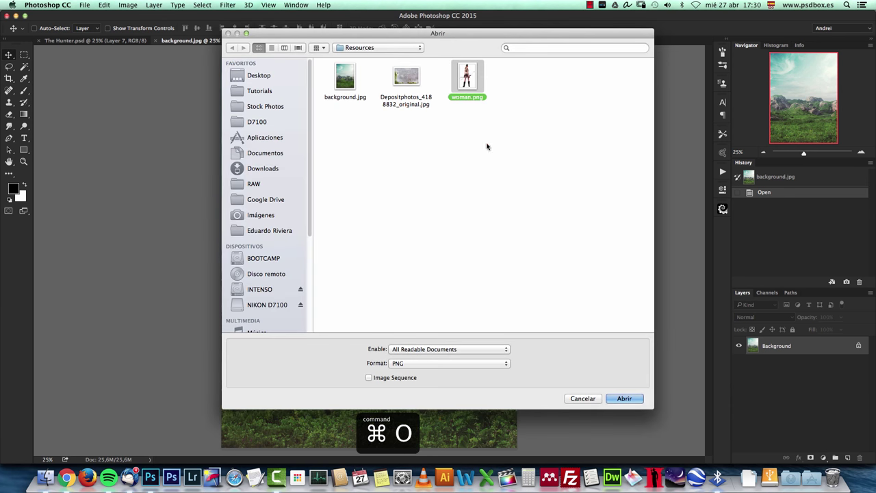
{"action": "left_click", "coordinate": [615, 398]}
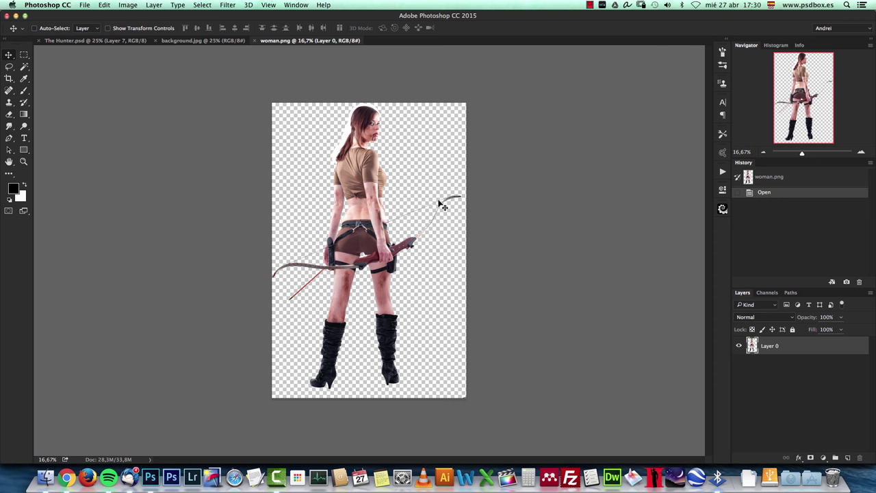
{"action": "key", "text": "super+1"}
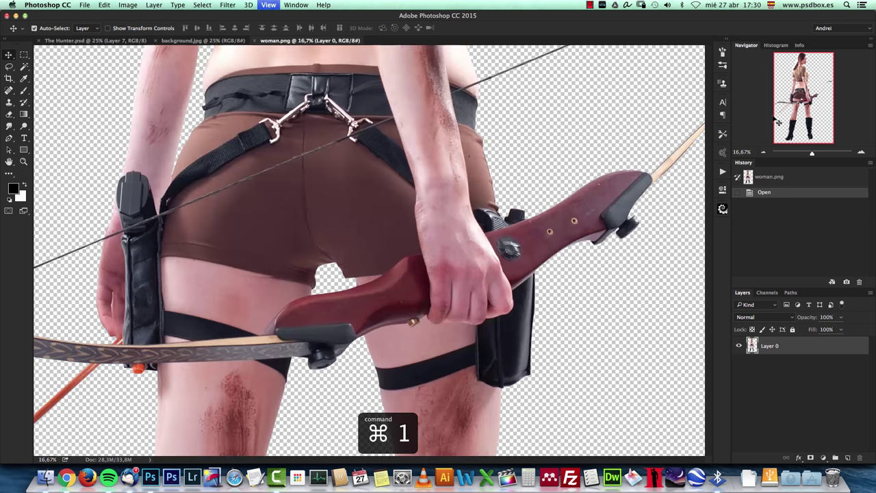
{"action": "scroll", "coordinate": [568, 141], "scroll_direction": "up", "scroll_amount": 8}
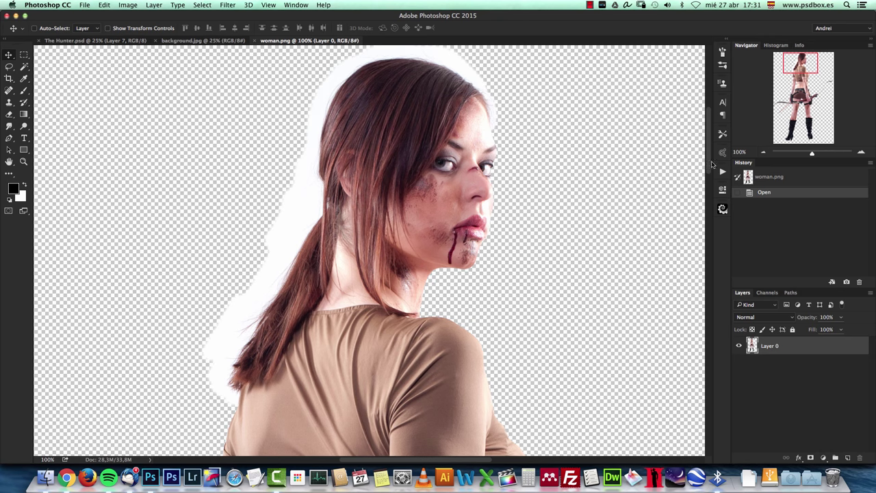
Zoom the woman.png view out in steps until the whole archer shows
{"action": "left_click", "coordinate": [763, 152]}
{"action": "left_click", "coordinate": [763, 152]}
{"action": "scroll", "coordinate": [415, 143], "scroll_direction": "down", "scroll_amount": 3}
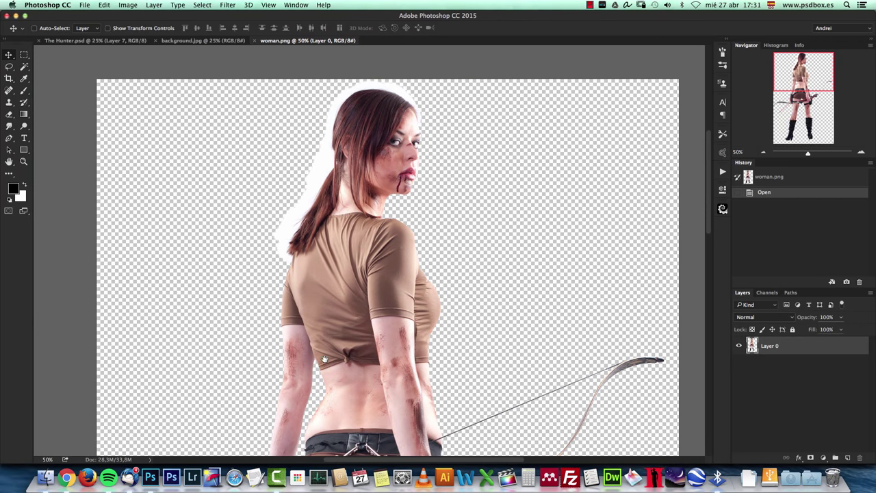
{"action": "scroll", "coordinate": [324, 360], "scroll_direction": "down", "scroll_amount": 10}
{"action": "scroll", "coordinate": [336, 241], "scroll_direction": "down", "scroll_amount": 10}
{"action": "scroll", "coordinate": [335, 206], "scroll_direction": "up", "scroll_amount": 5}
{"action": "left_click", "coordinate": [763, 152]}
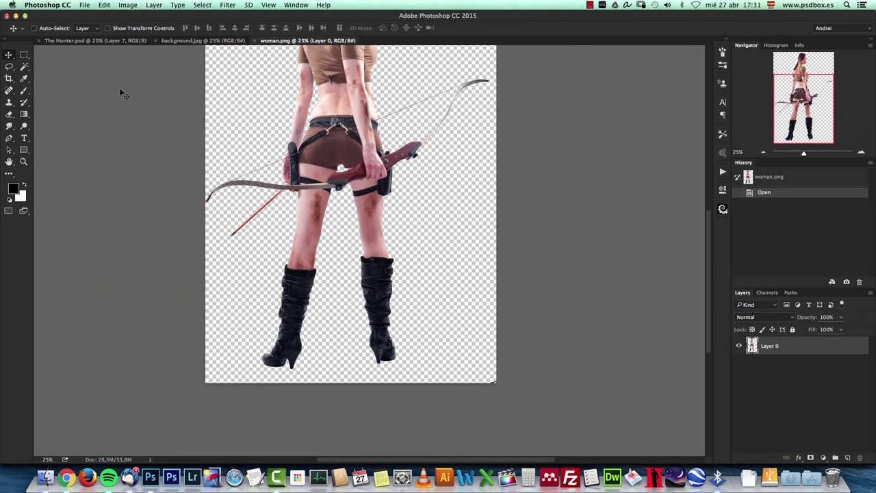
{"action": "left_click_drag", "start_coordinate": [492, 384], "coordinate": [386, 303]}
Drop the woman layer into background.jpg and close woman.png without saving
{"action": "left_click", "coordinate": [212, 42]}
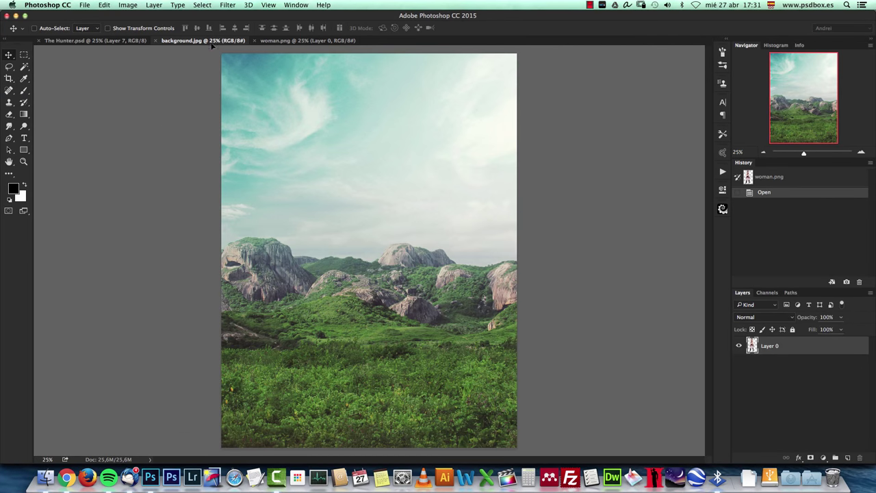
{"action": "left_click_drag", "start_coordinate": [312, 163], "coordinate": [313, 166]}
{"action": "left_click", "coordinate": [318, 40]}
{"action": "key", "text": "super+w"}
{"action": "left_click", "coordinate": [407, 164]}
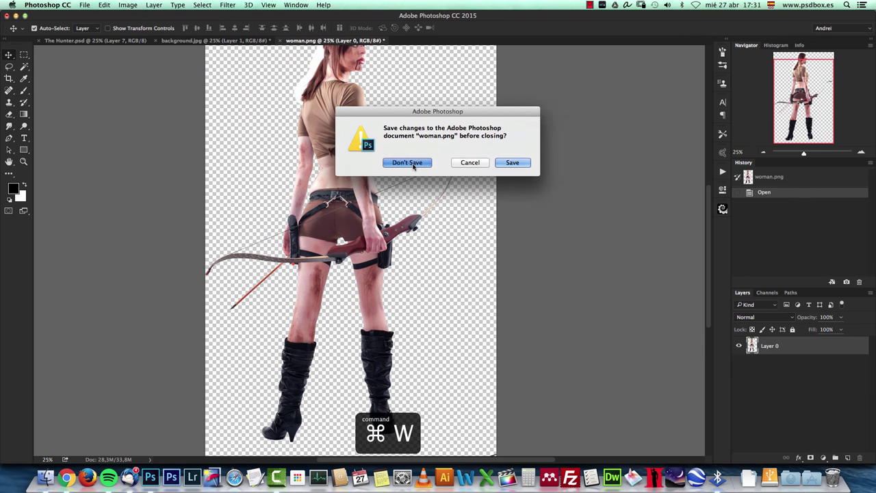
Rename the new layer to 'woman'
{"action": "double_click", "coordinate": [771, 346]}
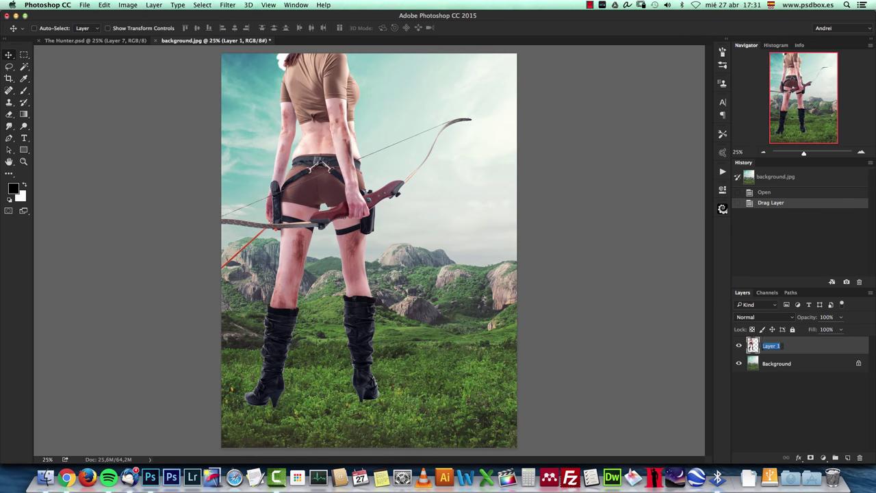
{"action": "type", "text": "woman"}
{"action": "key", "text": "Return"}
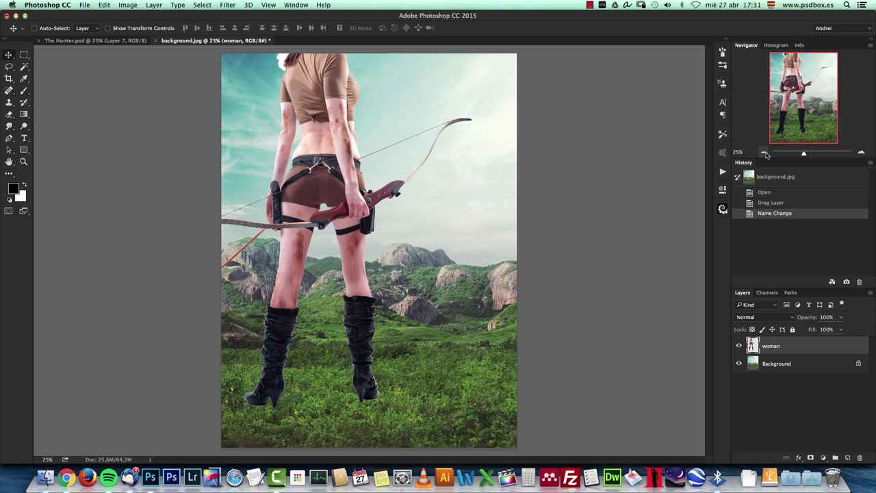
Reposition the woman to match her placement in the reference poster
{"action": "left_click", "coordinate": [763, 152]}
{"action": "left_click_drag", "start_coordinate": [325, 179], "coordinate": [307, 252]}
{"action": "left_click", "coordinate": [106, 41]}
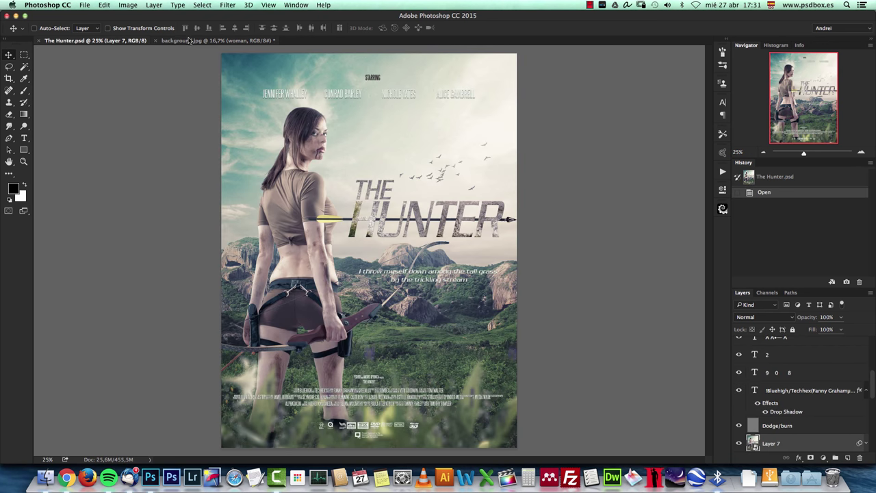
{"action": "left_click", "coordinate": [188, 40]}
{"action": "left_click", "coordinate": [861, 152]}
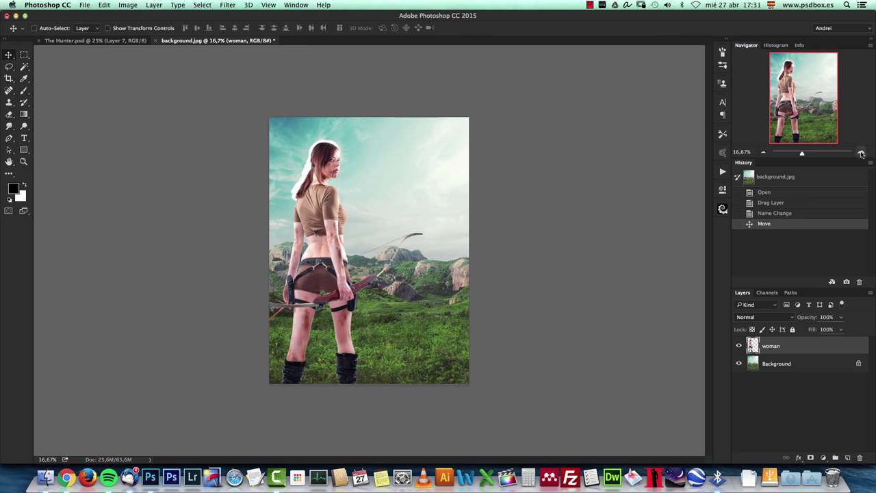
{"action": "left_click", "coordinate": [144, 42]}
{"action": "left_click", "coordinate": [204, 41]}
{"action": "mouse_move", "coordinate": [314, 136]}
{"action": "left_mouse_down"}
{"action": "mouse_move", "coordinate": [312, 120]}
{"action": "mouse_move", "coordinate": [306, 151]}
{"action": "left_mouse_up"}
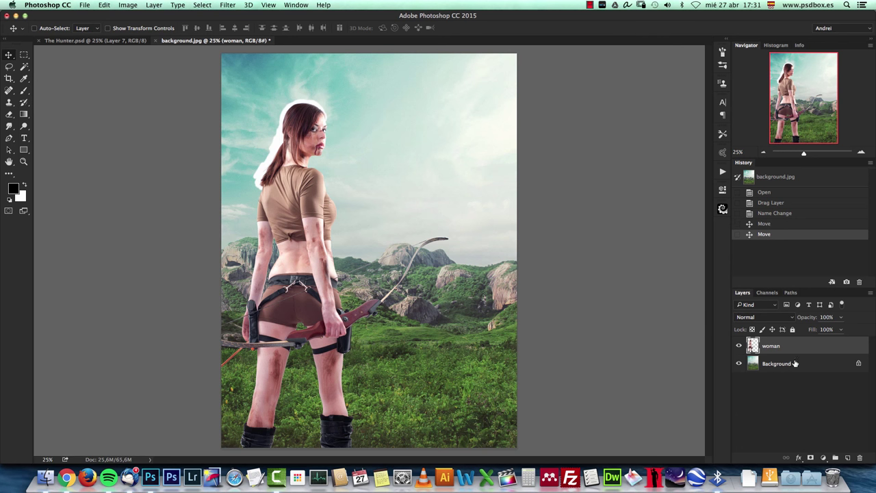
Duplicate the woman layer and rename the copy 'woman hair'
{"action": "key", "text": "super+j"}
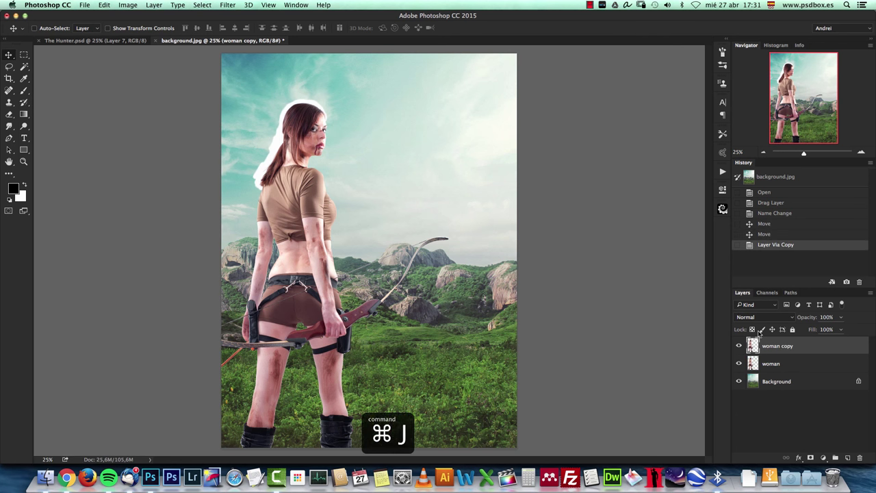
{"action": "double_click", "coordinate": [777, 345]}
{"action": "left_click_drag", "start_coordinate": [781, 346], "coordinate": [797, 371]}
{"action": "type", "text": "hair"}
{"action": "key", "text": "Return"}
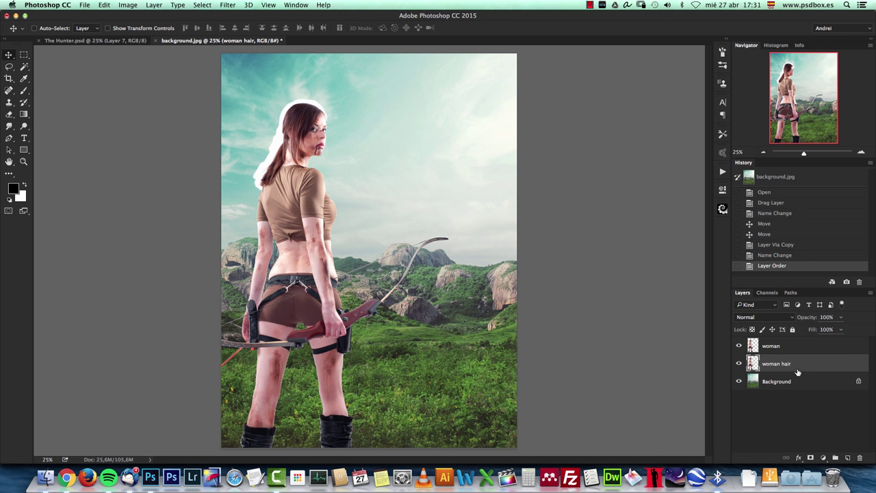
Hide the woman layer, set woman hair to Multiply, and inspect the hair at 100%
{"action": "left_click", "coordinate": [739, 345]}
{"action": "left_click", "coordinate": [764, 318]}
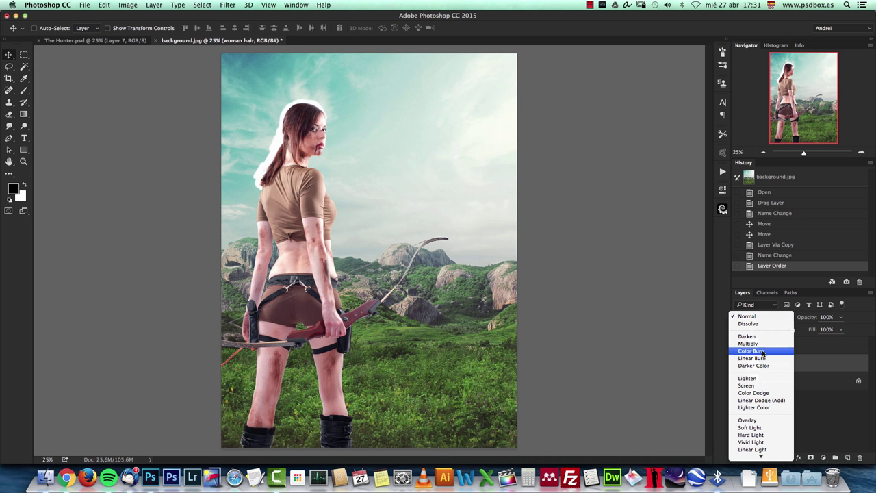
{"action": "left_click", "coordinate": [758, 344]}
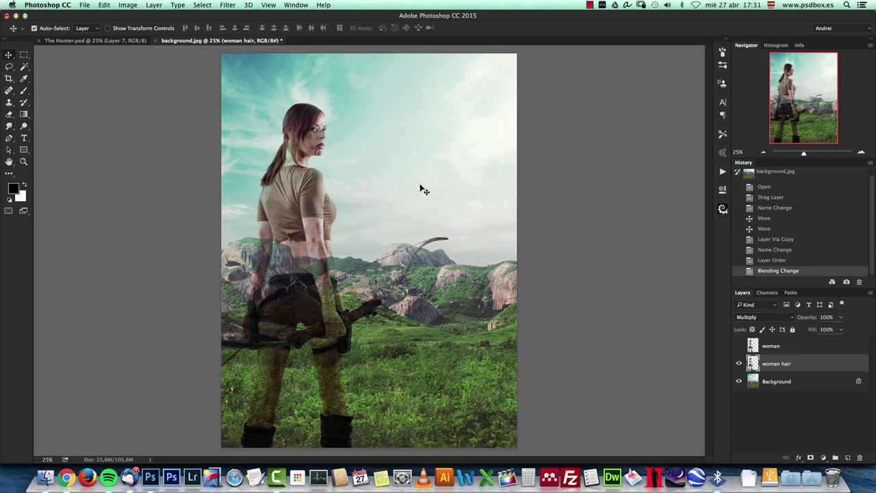
{"action": "key", "text": "super+1"}
{"action": "left_click_drag", "start_coordinate": [808, 89], "coordinate": [788, 67]}
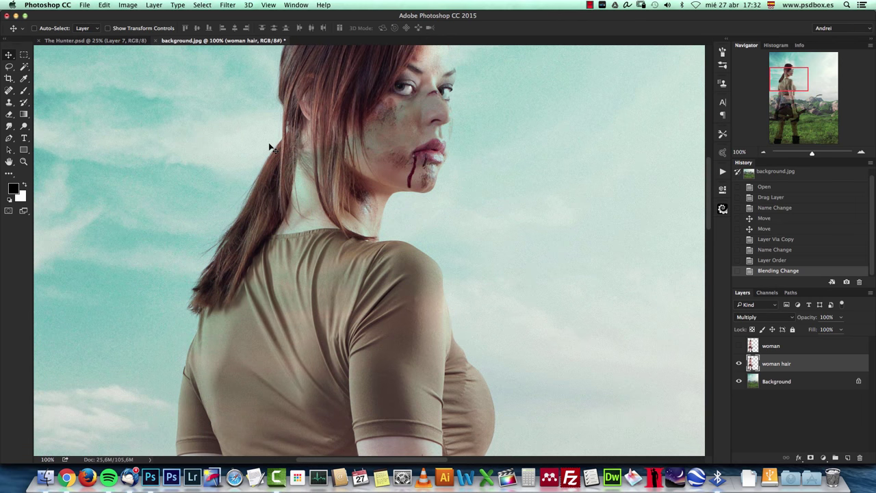
Try a Levels white input of 213 on woman hair, then revert to 255 and cancel
{"action": "key", "text": "super+l"}
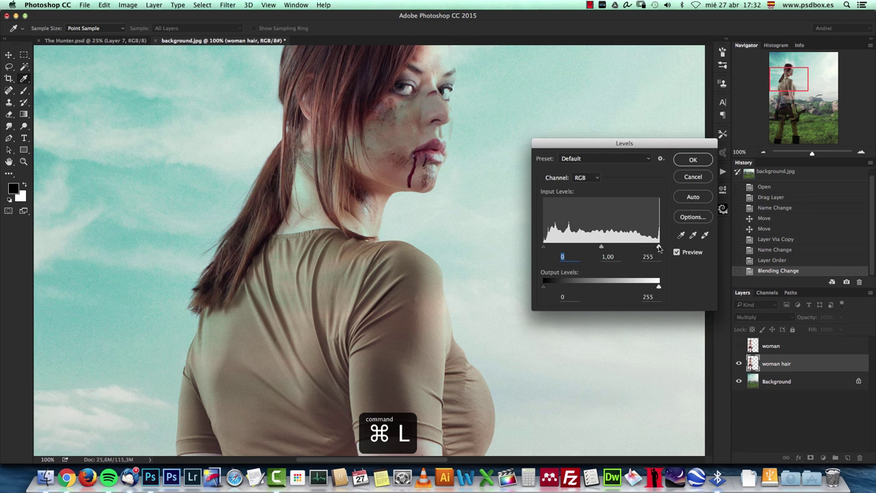
{"action": "left_click_drag", "start_coordinate": [658, 248], "coordinate": [639, 248]}
{"action": "key", "text": "super+z"}
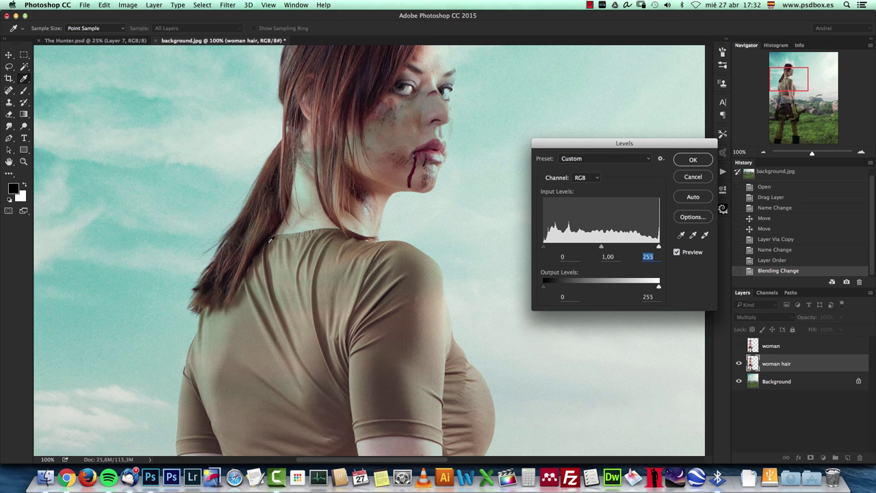
{"action": "left_click", "coordinate": [693, 179]}
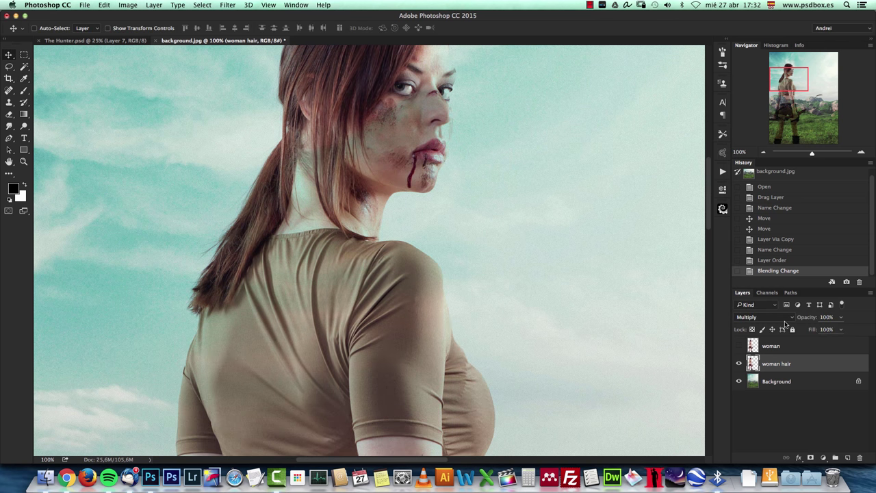
Show the woman layer again and link it with woman hair
{"action": "left_click", "coordinate": [743, 346]}
{"action": "left_click", "coordinate": [793, 349]}
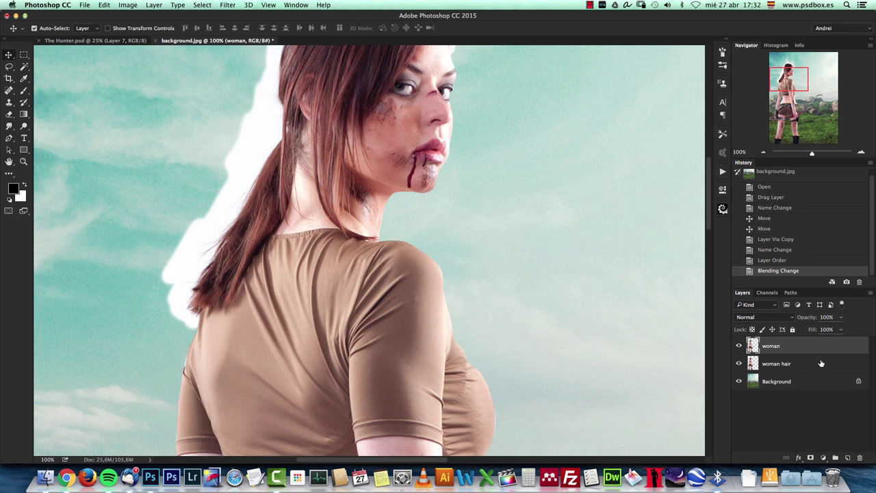
{"action": "left_click", "coordinate": [821, 364], "text": "shift"}
{"action": "right_click", "coordinate": [821, 352]}
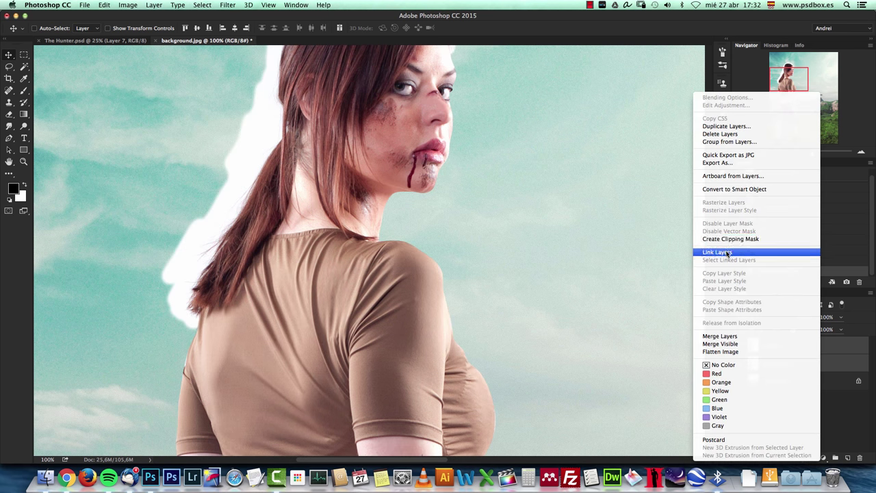
{"action": "left_click", "coordinate": [727, 253]}
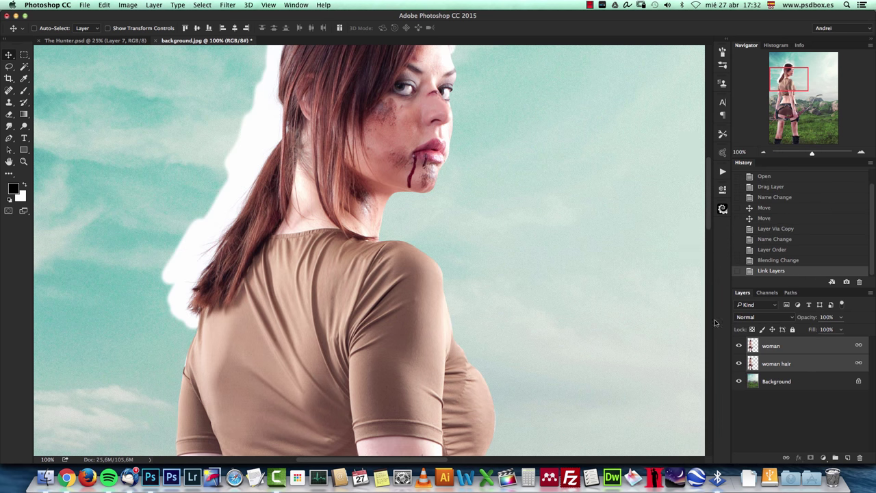
Test-move the linked woman layers, undo it, and add a layer mask to woman
{"action": "left_click", "coordinate": [808, 349]}
{"action": "left_click_drag", "start_coordinate": [342, 248], "coordinate": [389, 244]}
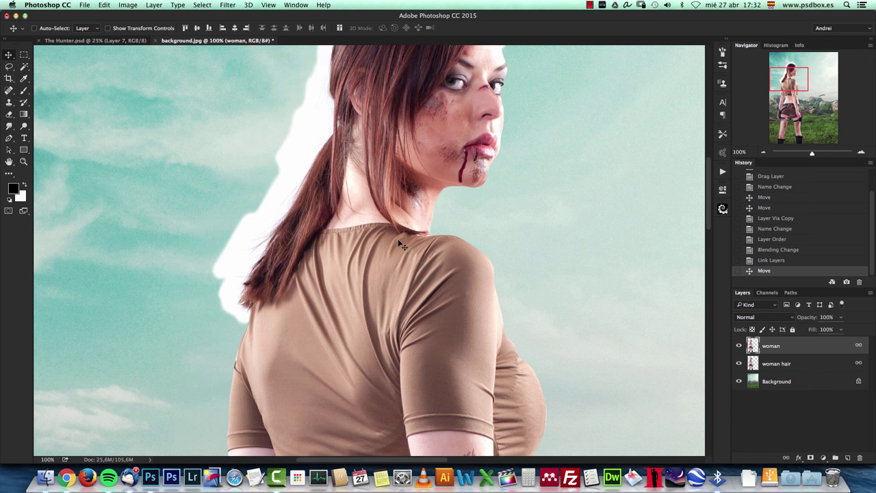
{"action": "key", "text": "super+z"}
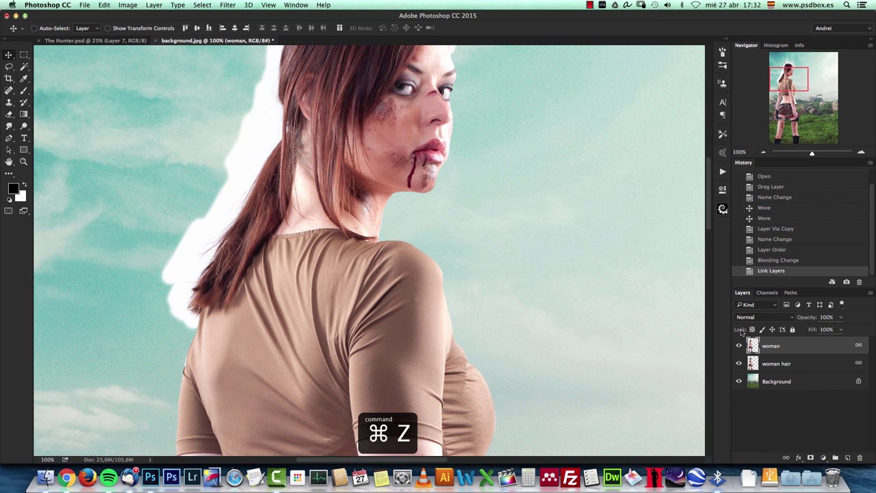
{"action": "left_click", "coordinate": [812, 457]}
Paint the mask with a larger brush at 100% flow, transfer off, hiding the shoulder halo
{"action": "key", "text": "b"}
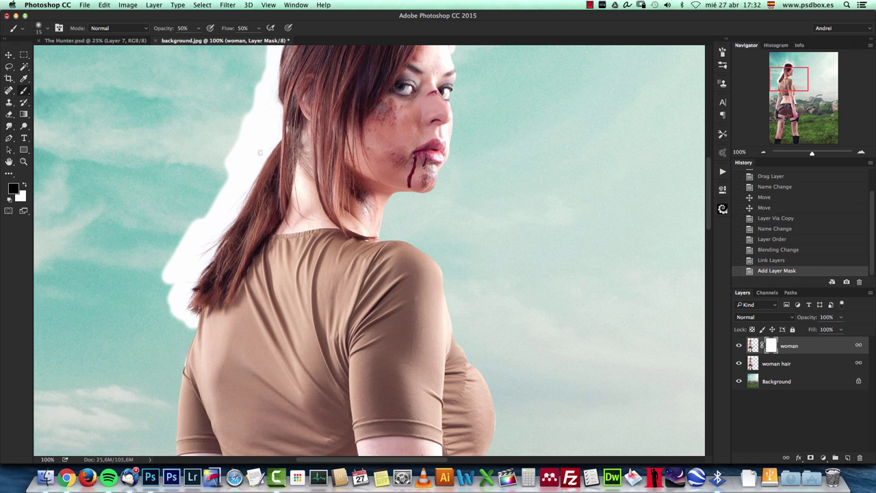
{"action": "key", "text": "bracketright"}
{"action": "key", "text": "shift+0"}
{"action": "left_click_drag", "start_coordinate": [187, 317], "coordinate": [182, 323]}
{"action": "mouse_move", "coordinate": [183, 322]}
{"action": "left_mouse_down"}
{"action": "mouse_move", "coordinate": [189, 308]}
{"action": "mouse_move", "coordinate": [187, 324]}
{"action": "left_mouse_up"}
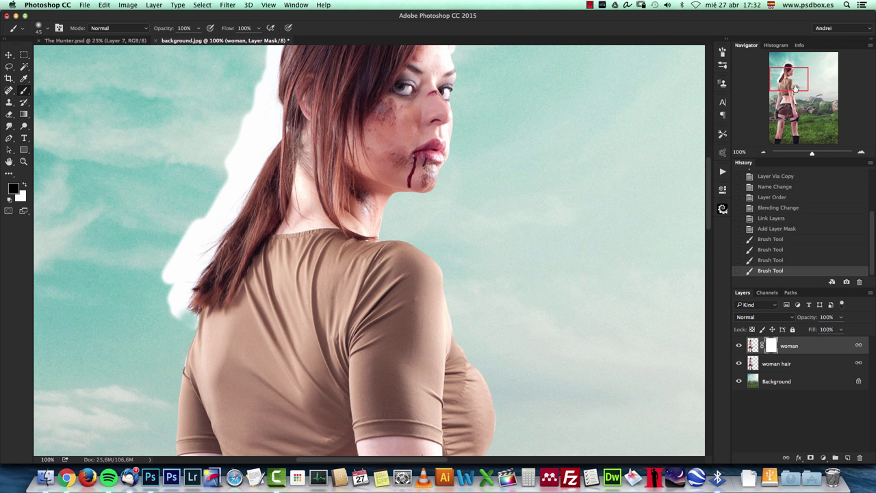
{"action": "left_click", "coordinate": [723, 52]}
{"action": "left_click", "coordinate": [488, 131]}
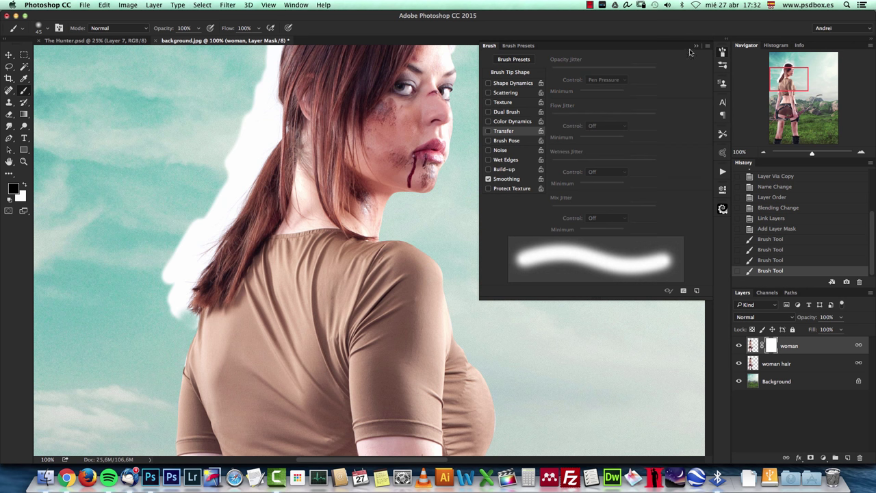
{"action": "left_click", "coordinate": [695, 46]}
Mask out the white halo along the hair edge, shrinking the brush to 40
{"action": "mouse_move", "coordinate": [205, 221]}
{"action": "left_mouse_down"}
{"action": "mouse_move", "coordinate": [195, 252]}
{"action": "mouse_move", "coordinate": [197, 214]}
{"action": "mouse_move", "coordinate": [156, 276]}
{"action": "mouse_move", "coordinate": [180, 264]}
{"action": "mouse_move", "coordinate": [177, 255]}
{"action": "mouse_move", "coordinate": [181, 269]}
{"action": "mouse_move", "coordinate": [190, 262]}
{"action": "mouse_move", "coordinate": [168, 313]}
{"action": "mouse_move", "coordinate": [179, 298]}
{"action": "mouse_move", "coordinate": [180, 329]}
{"action": "mouse_move", "coordinate": [177, 289]}
{"action": "mouse_move", "coordinate": [244, 175]}
{"action": "mouse_move", "coordinate": [254, 130]}
{"action": "left_mouse_up"}
{"action": "scroll", "coordinate": [219, 185], "scroll_direction": "up", "scroll_amount": 5}
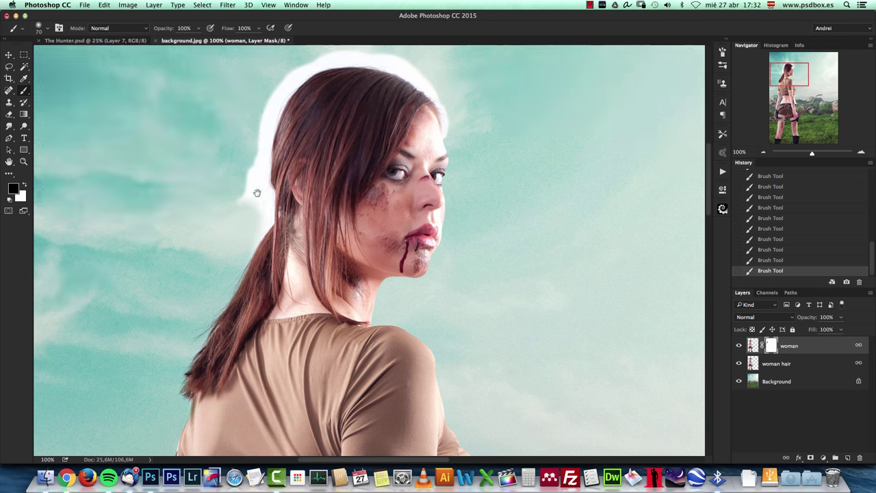
{"action": "left_click_drag", "start_coordinate": [258, 205], "coordinate": [215, 288]}
{"action": "mouse_move", "coordinate": [230, 151]}
{"action": "left_mouse_down"}
{"action": "mouse_move", "coordinate": [217, 230]}
{"action": "mouse_move", "coordinate": [244, 240]}
{"action": "mouse_move", "coordinate": [244, 257]}
{"action": "mouse_move", "coordinate": [258, 182]}
{"action": "mouse_move", "coordinate": [265, 184]}
{"action": "mouse_move", "coordinate": [254, 187]}
{"action": "mouse_move", "coordinate": [302, 145]}
{"action": "mouse_move", "coordinate": [262, 170]}
{"action": "mouse_move", "coordinate": [313, 134]}
{"action": "mouse_move", "coordinate": [386, 128]}
{"action": "mouse_move", "coordinate": [349, 128]}
{"action": "mouse_move", "coordinate": [379, 129]}
{"action": "mouse_move", "coordinate": [415, 155]}
{"action": "mouse_move", "coordinate": [370, 138]}
{"action": "mouse_move", "coordinate": [388, 137]}
{"action": "mouse_move", "coordinate": [435, 179]}
{"action": "mouse_move", "coordinate": [434, 207]}
{"action": "left_mouse_up"}
{"action": "key", "text": "bracketleft"}
{"action": "key", "text": "bracketleft"}
{"action": "key", "text": "bracketleft"}
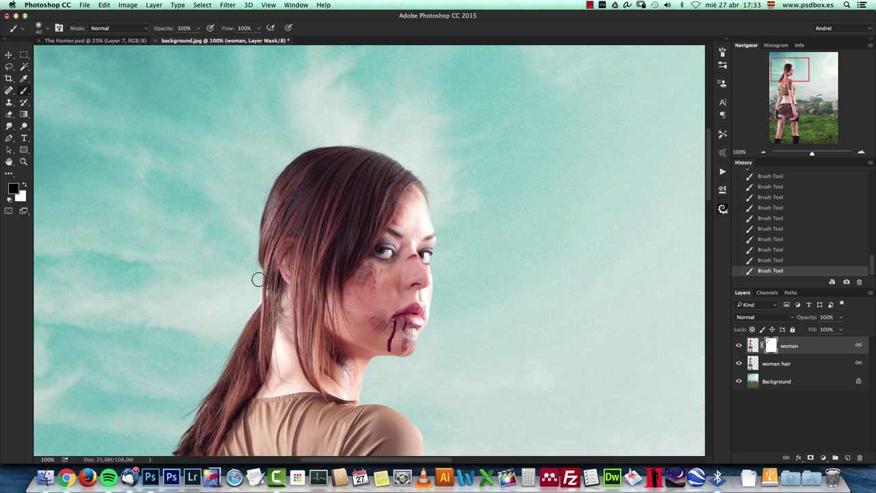
{"action": "key", "text": "space"}
{"action": "left_click_drag", "start_coordinate": [295, 290], "coordinate": [342, 134]}
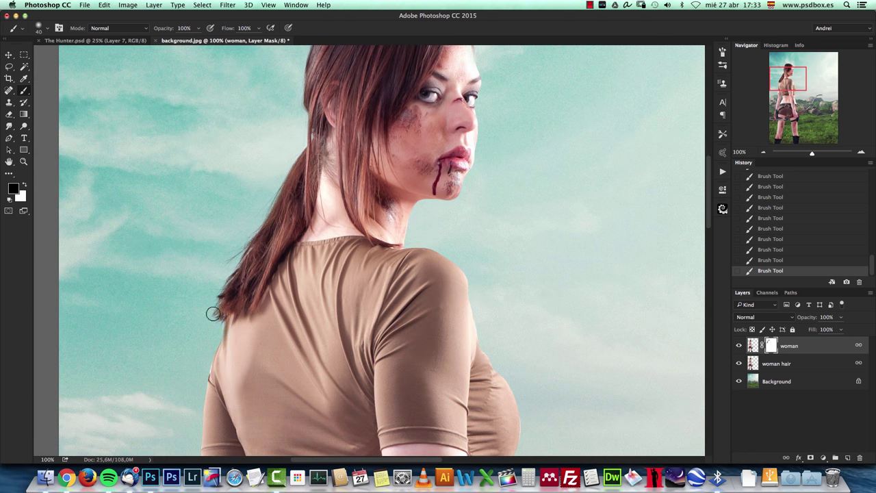
Zoom out through 66.67%, 50% and 33.33% to view the whole poster
{"action": "left_click", "coordinate": [763, 152]}
{"action": "left_click", "coordinate": [760, 153]}
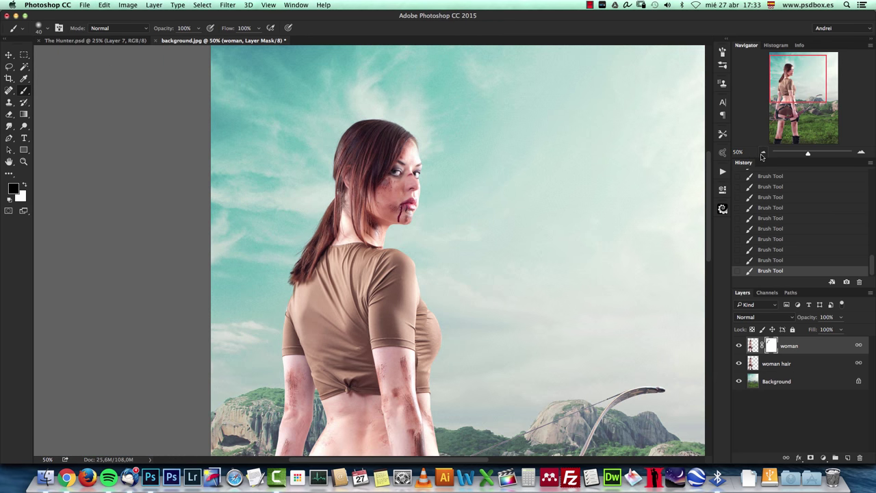
{"action": "left_click", "coordinate": [760, 154]}
{"action": "left_click_drag", "start_coordinate": [493, 254], "coordinate": [454, 207]}
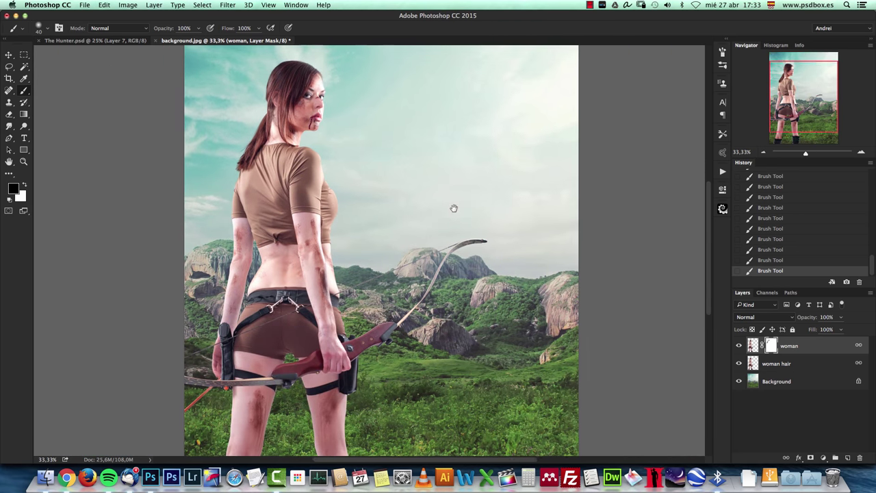
{"action": "left_click", "coordinate": [764, 152]}
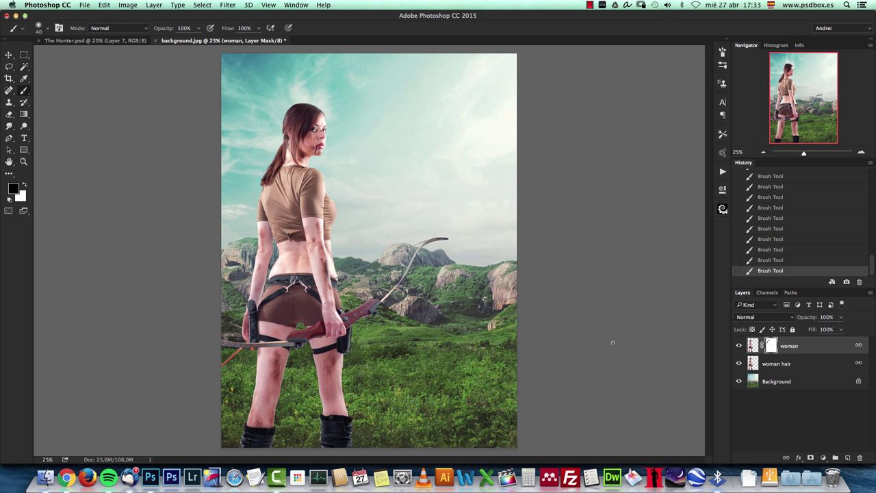
Add a Color Balance adjustment layer and set Shadows to +5 red, +9 blue
{"action": "left_click", "coordinate": [822, 457]}
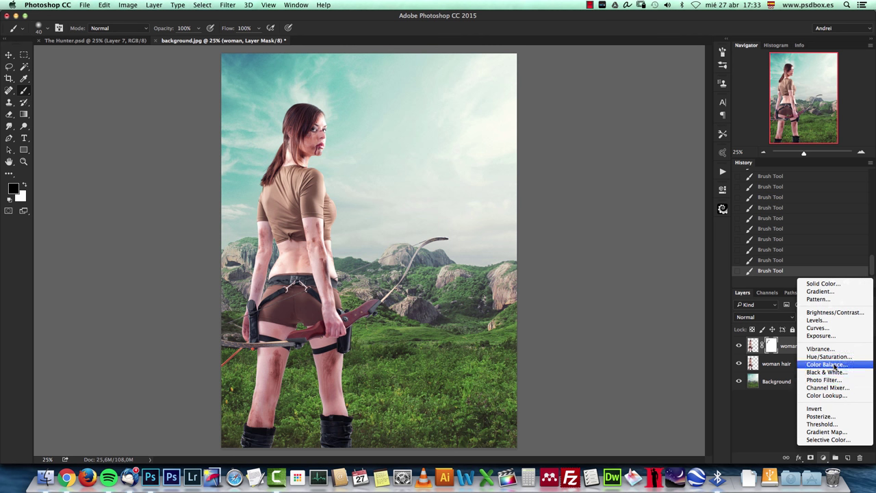
{"action": "double_click", "coordinate": [782, 348]}
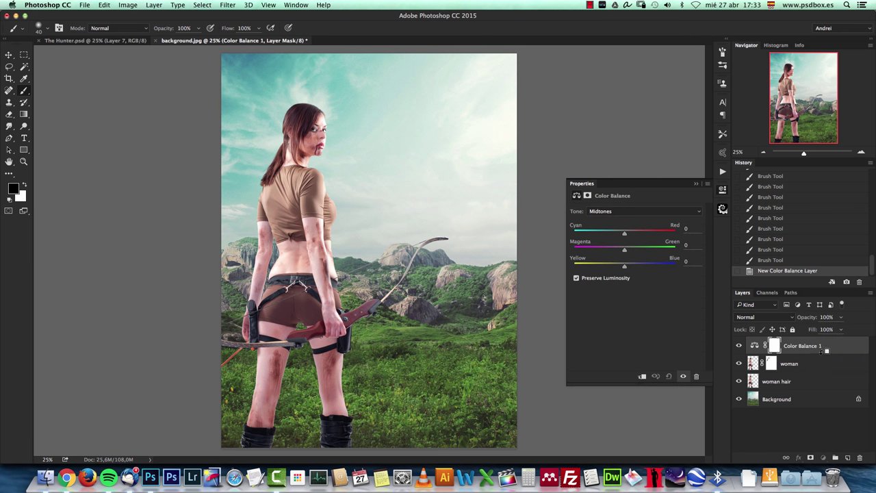
{"action": "left_click", "coordinate": [653, 212]}
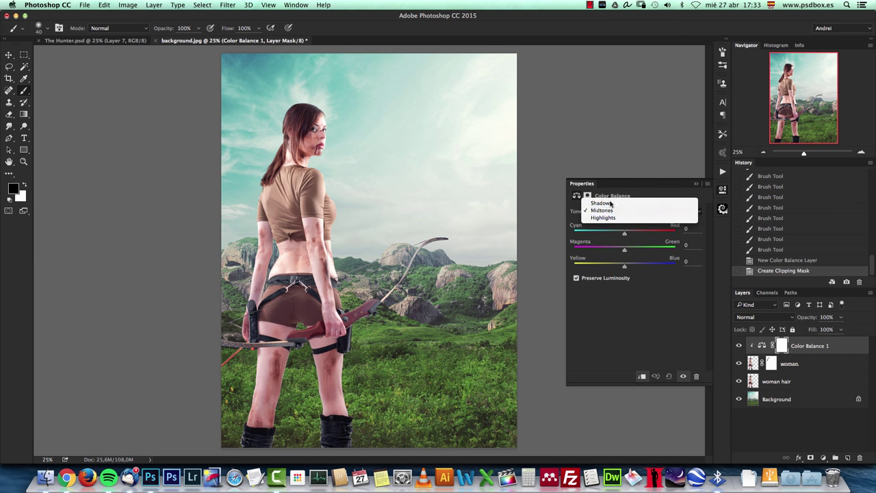
{"action": "left_click", "coordinate": [657, 201]}
{"action": "key", "text": "Tab"}
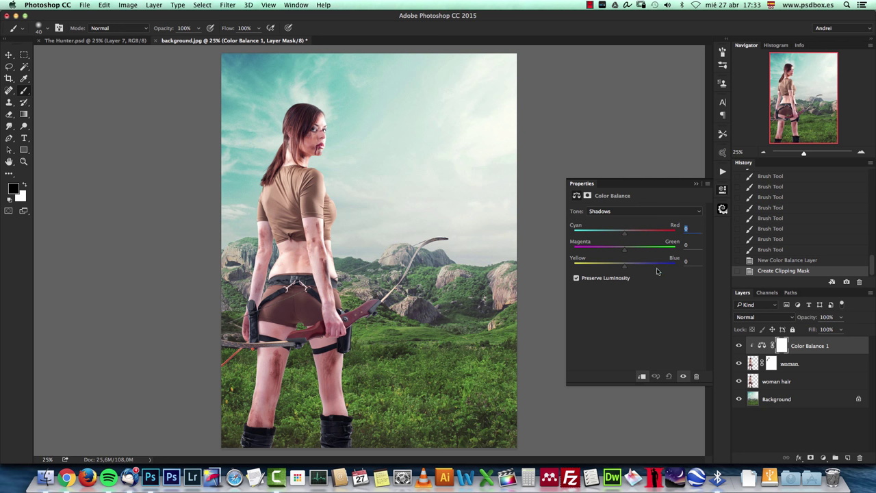
{"action": "type", "text": "5"}
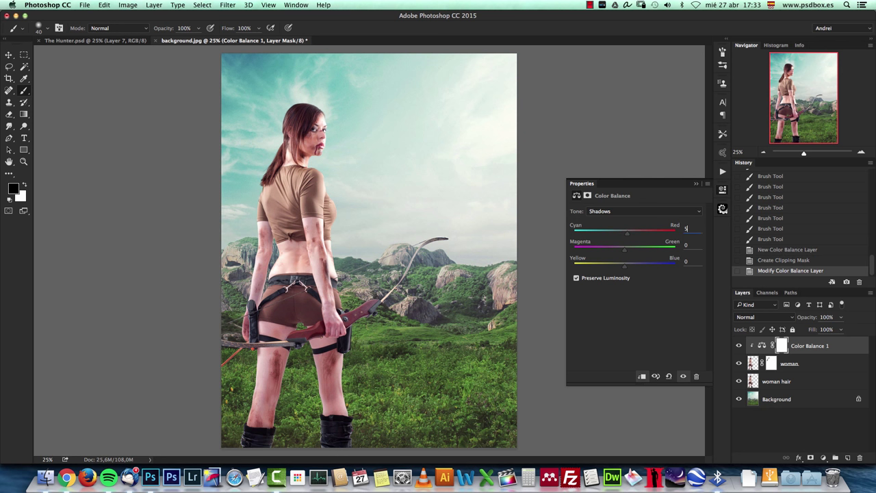
{"action": "type", "text": "9"}
Set the Color Balance Midtones to -5, +9, +8
{"action": "left_click", "coordinate": [615, 212]}
{"action": "key", "text": "Return"}
{"action": "type", "text": "-59"}
{"action": "key", "text": "Tab"}
{"action": "type", "text": "8"}
{"action": "key", "text": "Tab"}
Toggle the Color Balance on and off to compare, then recheck the Shadows settings
{"action": "left_click", "coordinate": [635, 215]}
{"action": "left_click", "coordinate": [635, 221]}
{"action": "left_click", "coordinate": [739, 346]}
{"action": "left_click", "coordinate": [739, 347]}
{"action": "left_click", "coordinate": [738, 346]}
{"action": "left_click", "coordinate": [739, 346]}
{"action": "left_click", "coordinate": [613, 210]}
{"action": "left_click", "coordinate": [616, 194]}
{"action": "left_click", "coordinate": [627, 233]}
{"action": "key", "text": "super+z"}
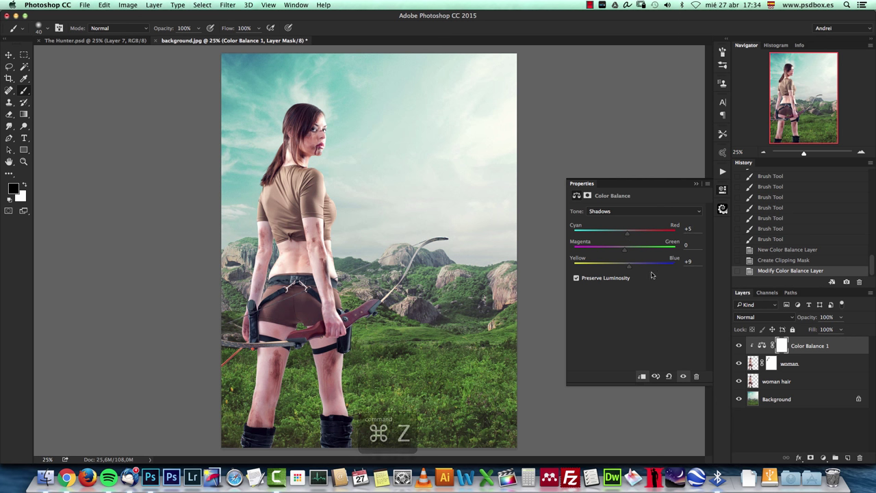
Review the Color Balance Midtones values (-5, +9, +8)
{"action": "left_click", "coordinate": [628, 212]}
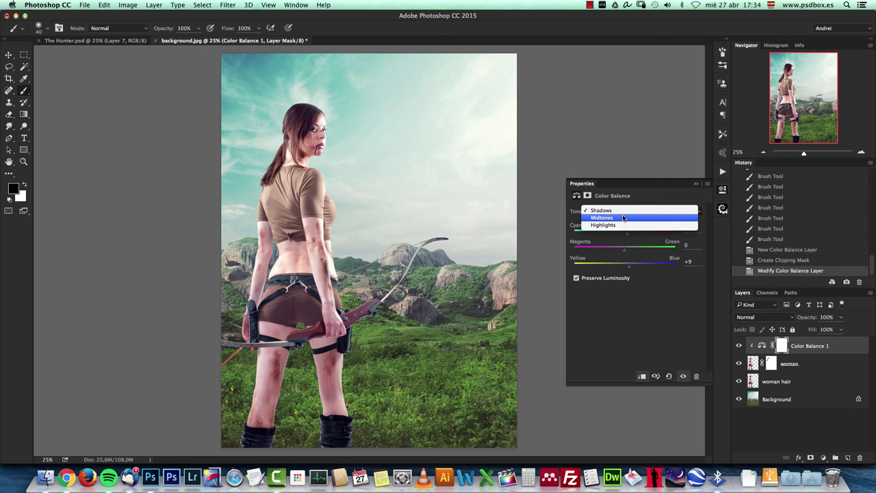
{"action": "left_click", "coordinate": [623, 220]}
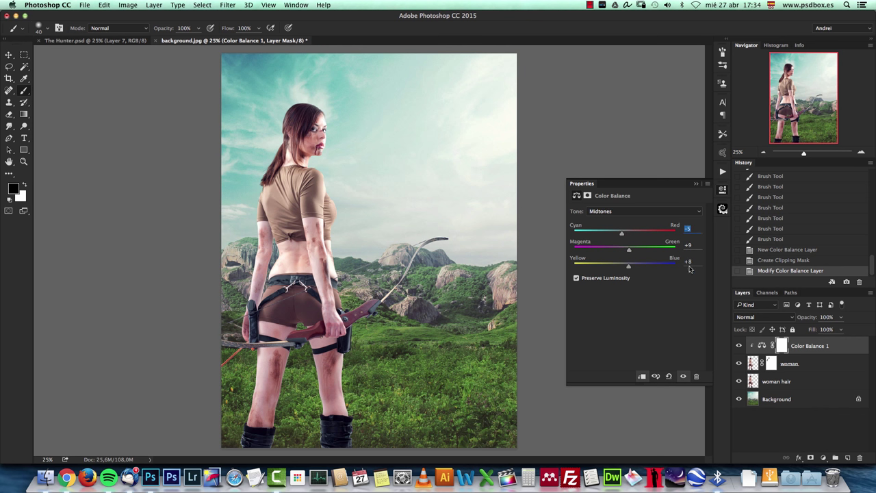
{"action": "key", "text": "Tab"}
{"action": "key", "text": "Tab"}
{"action": "key", "text": "shift+Tab"}
Set the Color Balance Highlights to -3 cyan-red and +2 magenta-green
{"action": "left_click", "coordinate": [646, 214]}
{"action": "left_click", "coordinate": [643, 222]}
{"action": "key", "text": "Return"}
{"action": "key", "text": "Tab"}
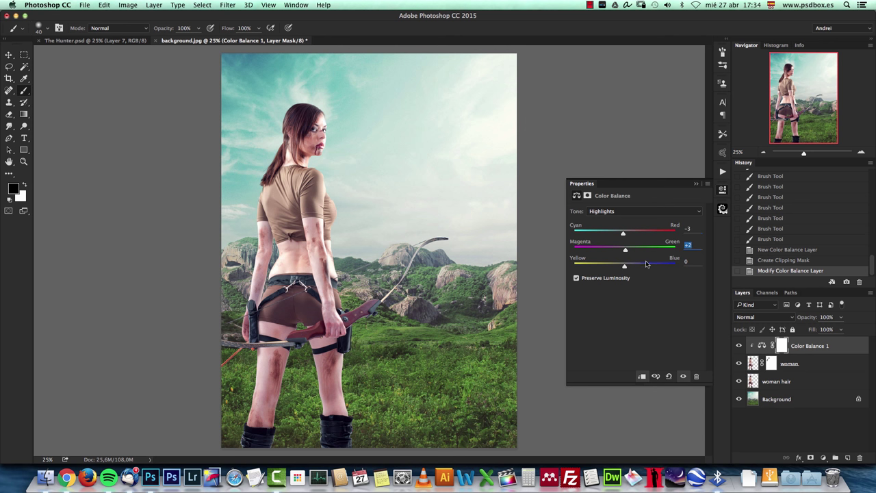
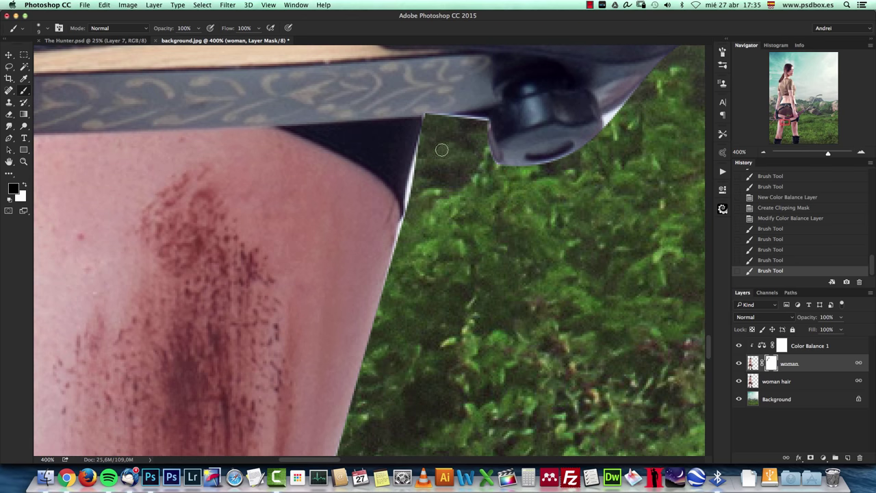
Paint black on the woman's layer mask to remove the white fringe along her leg edge
{"action": "left_click_drag", "start_coordinate": [426, 143], "coordinate": [419, 145]}
{"action": "left_click_drag", "start_coordinate": [410, 206], "coordinate": [413, 150]}
{"action": "left_click_drag", "start_coordinate": [404, 252], "coordinate": [407, 219]}
{"action": "right_click", "coordinate": [483, 214]}
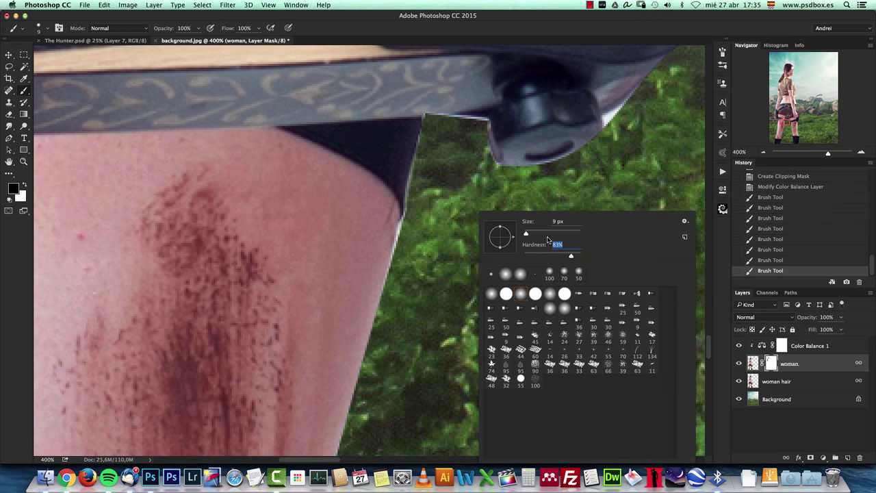
{"action": "left_click_drag", "start_coordinate": [427, 137], "coordinate": [413, 212]}
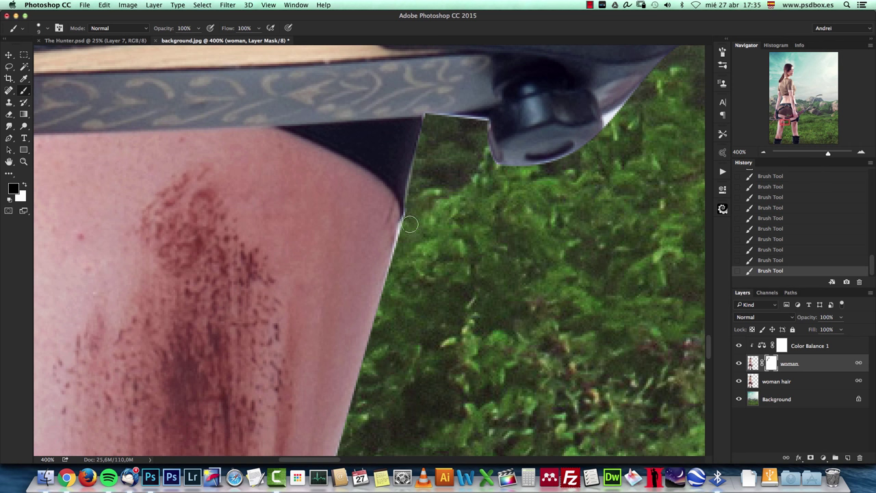
{"action": "left_click", "coordinate": [397, 283], "text": "shift"}
Mask the fringes beside the bow grip and around the gap between her legs with a smaller brush
{"action": "mouse_move", "coordinate": [562, 178]}
{"action": "left_mouse_down"}
{"action": "mouse_move", "coordinate": [431, 300]}
{"action": "mouse_move", "coordinate": [391, 322]}
{"action": "left_mouse_up"}
{"action": "mouse_move", "coordinate": [453, 255]}
{"action": "left_mouse_down"}
{"action": "mouse_move", "coordinate": [439, 265]}
{"action": "mouse_move", "coordinate": [460, 263]}
{"action": "left_mouse_up"}
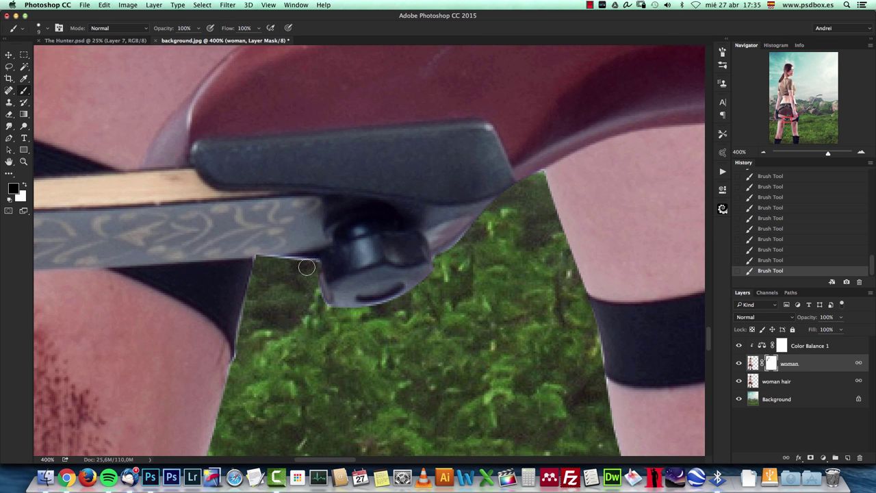
{"action": "left_click_drag", "start_coordinate": [385, 181], "coordinate": [346, 391]}
{"action": "mouse_move", "coordinate": [370, 62]}
{"action": "left_mouse_down"}
{"action": "mouse_move", "coordinate": [376, 235]}
{"action": "mouse_move", "coordinate": [364, 258]}
{"action": "mouse_move", "coordinate": [312, 263]}
{"action": "mouse_move", "coordinate": [323, 284]}
{"action": "left_mouse_up"}
{"action": "left_click_drag", "start_coordinate": [393, 229], "coordinate": [404, 244]}
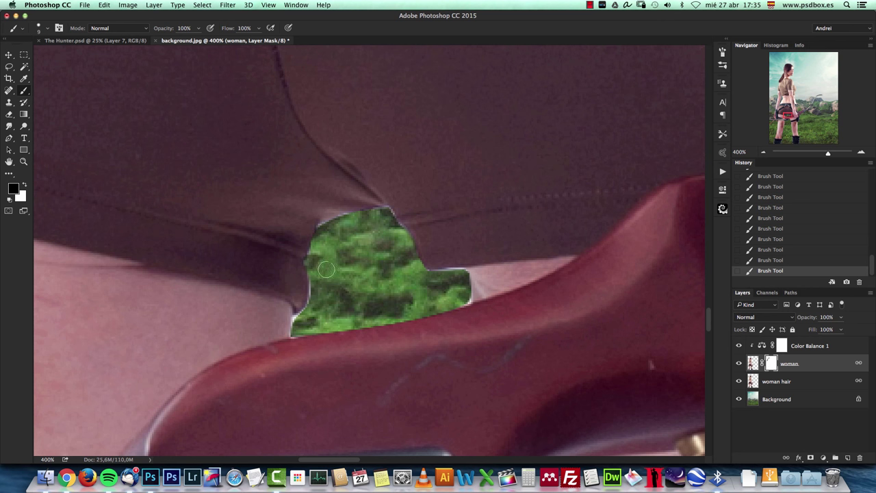
{"action": "key", "text": "bracketleft"}
{"action": "key", "text": "bracketleft"}
{"action": "key", "text": "bracketleft"}
{"action": "key", "text": "bracketleft"}
{"action": "left_click_drag", "start_coordinate": [296, 319], "coordinate": [313, 272]}
{"action": "key", "text": "super+1"}
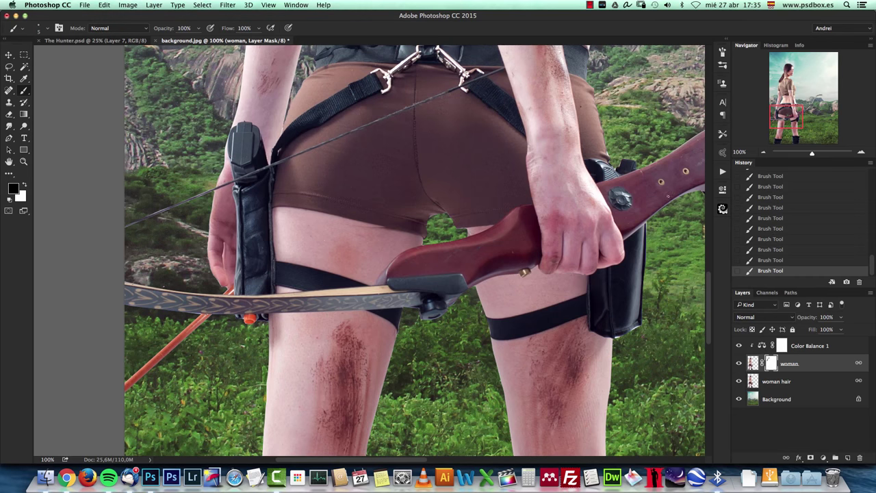
{"action": "scroll", "coordinate": [422, 266], "scroll_direction": "down", "scroll_amount": 2}
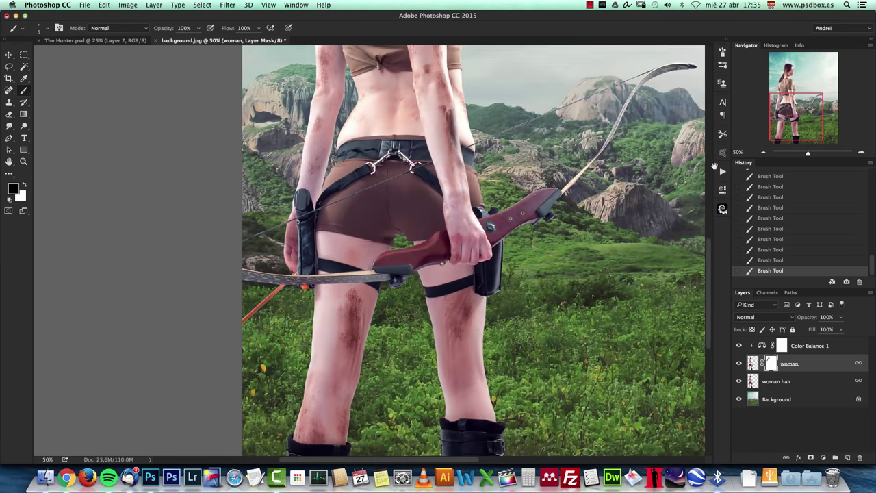
{"action": "scroll", "coordinate": [422, 267], "scroll_direction": "down", "scroll_amount": 1}
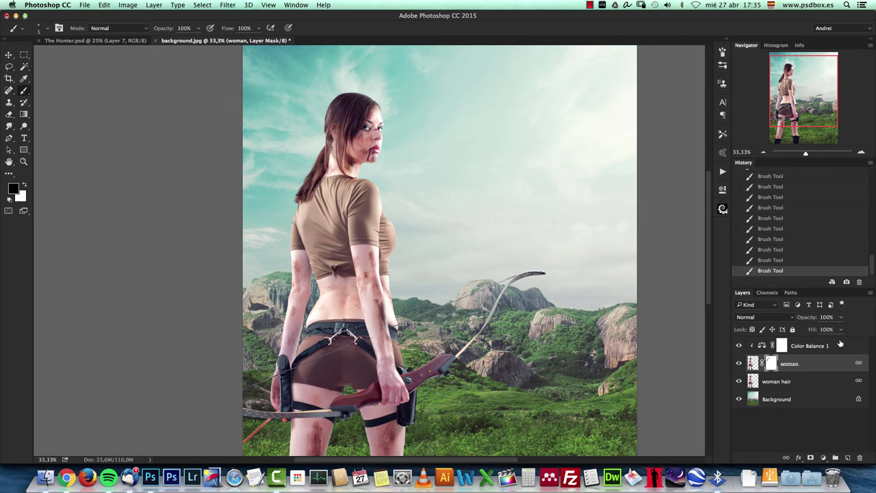
Add a Cyan Photo Filter adjustment clipped above Color Balance 1
{"action": "left_click", "coordinate": [810, 345]}
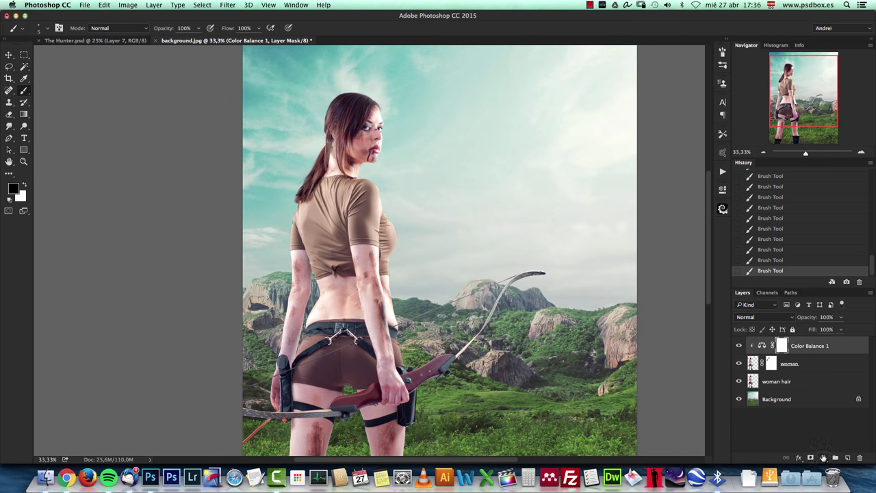
{"action": "left_click", "coordinate": [822, 457]}
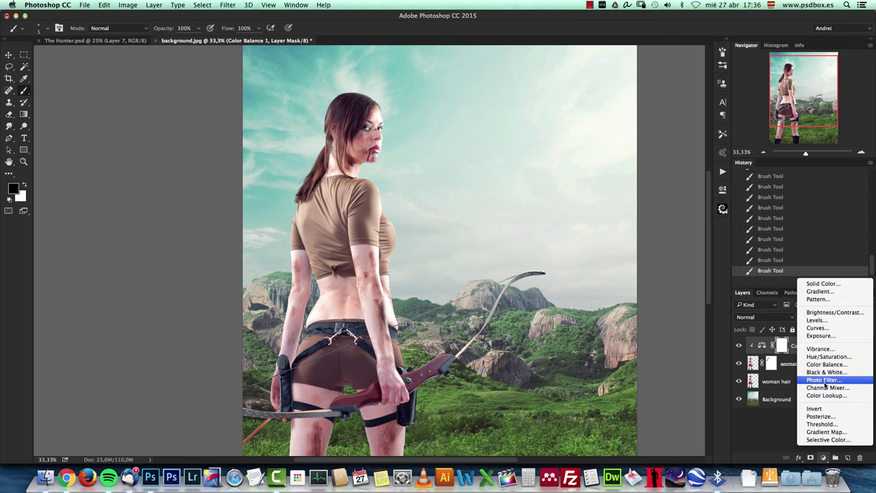
{"action": "left_click", "coordinate": [823, 379]}
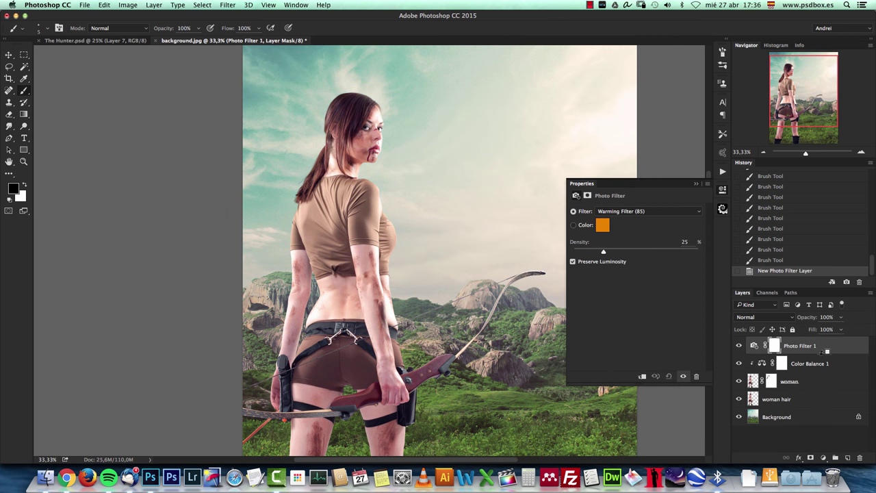
{"action": "left_click", "coordinate": [825, 350], "text": "alt"}
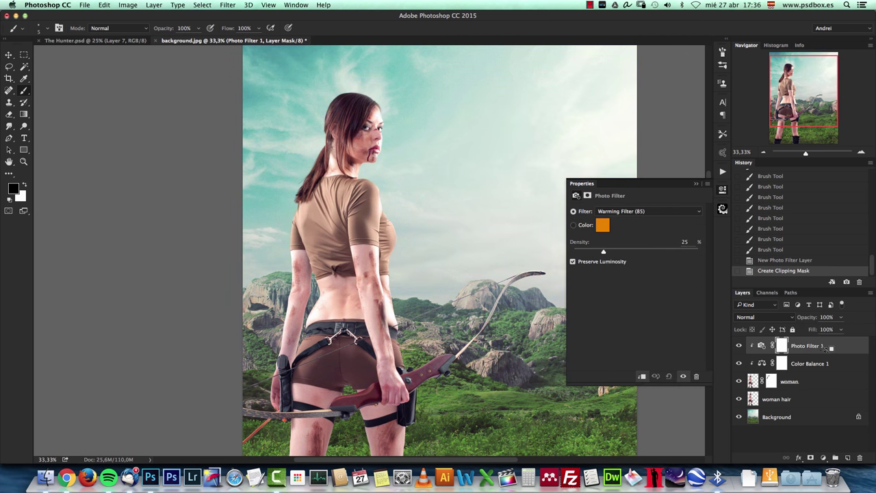
{"action": "left_click", "coordinate": [643, 214]}
{"action": "left_click", "coordinate": [607, 280]}
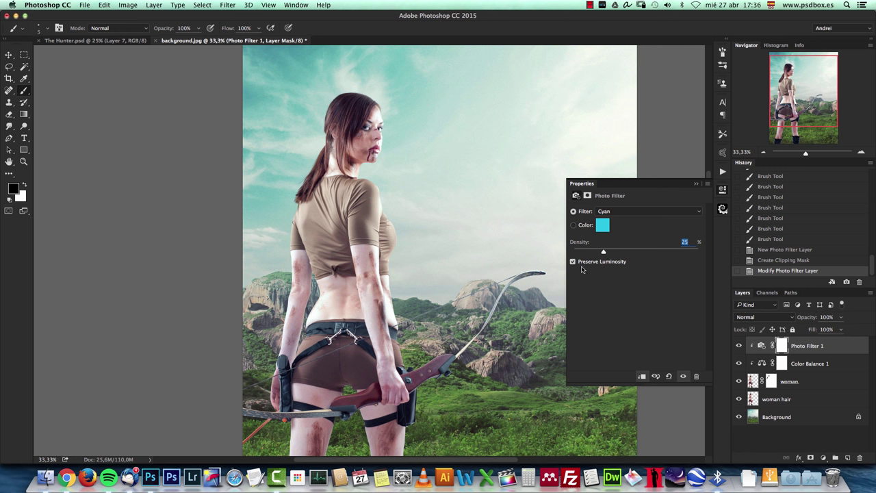
{"action": "left_click", "coordinate": [696, 185]}
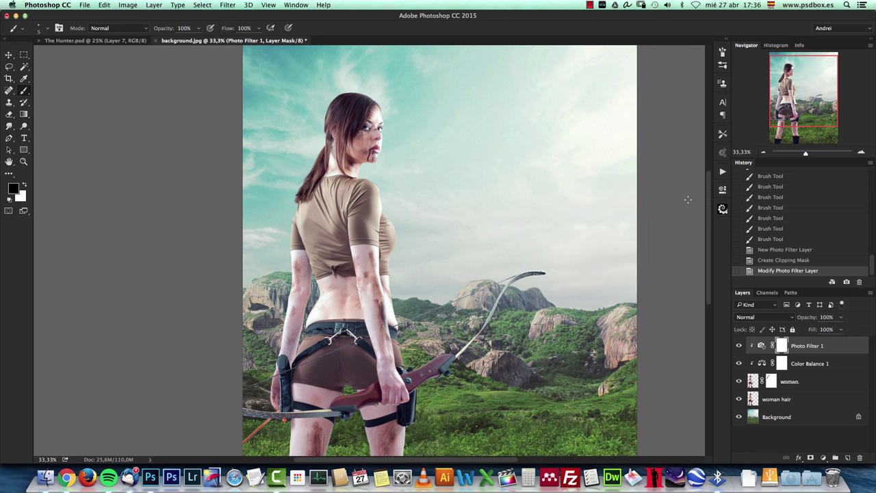
Set the Photo Filter layer to Color blend mode at 50% opacity
{"action": "left_click", "coordinate": [765, 317]}
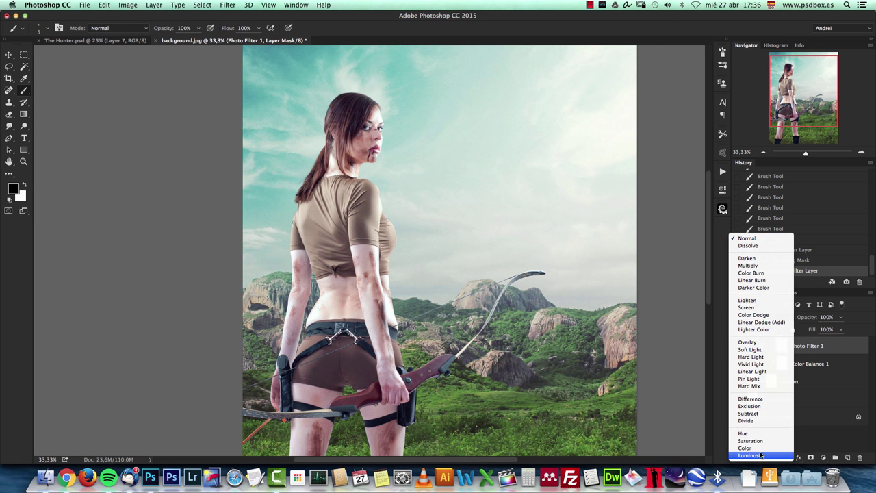
{"action": "left_click", "coordinate": [755, 449]}
{"action": "left_click", "coordinate": [829, 316]}
{"action": "type", "text": "50"}
{"action": "left_click_drag", "start_coordinate": [806, 95], "coordinate": [791, 121]}
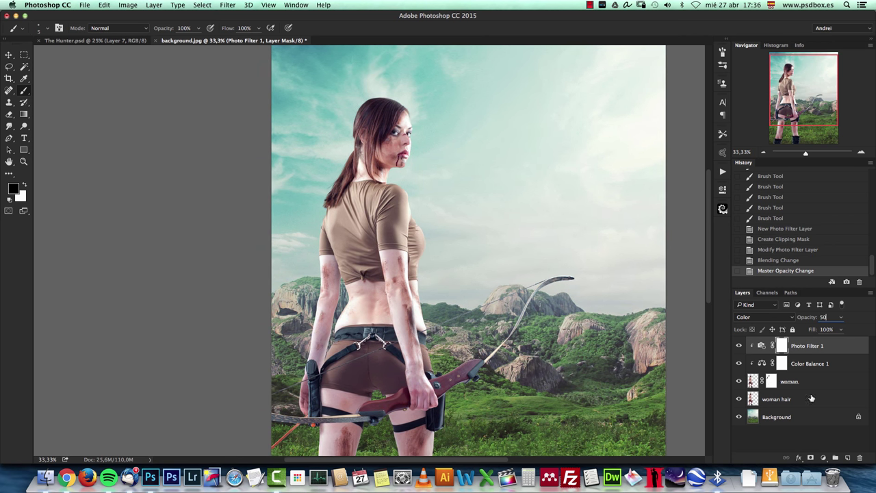
{"action": "left_click", "coordinate": [823, 456]}
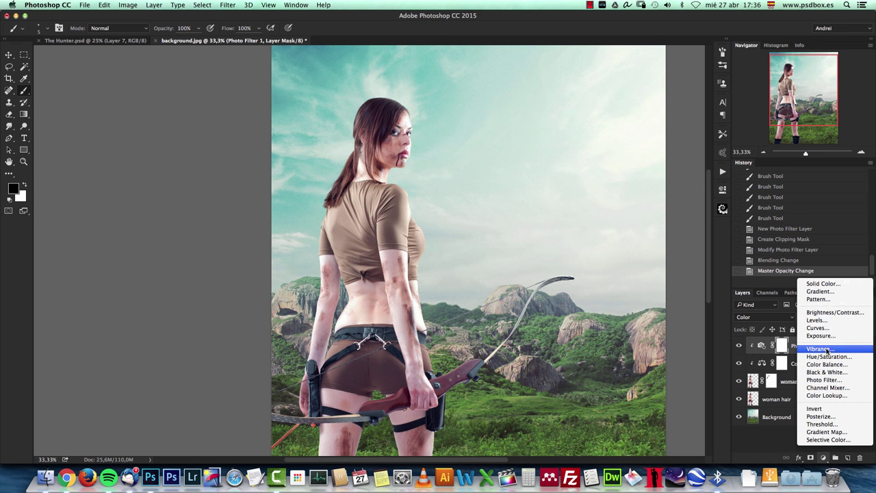
Add a clipped Vibrance adjustment with Saturation -11 and toggle its visibility to compare
{"action": "key", "text": "Escape"}
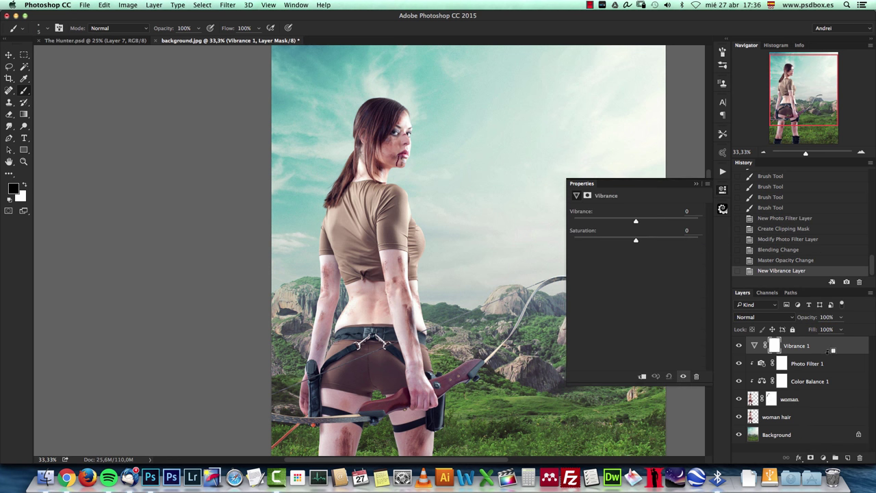
{"action": "left_click", "coordinate": [826, 350], "text": "alt"}
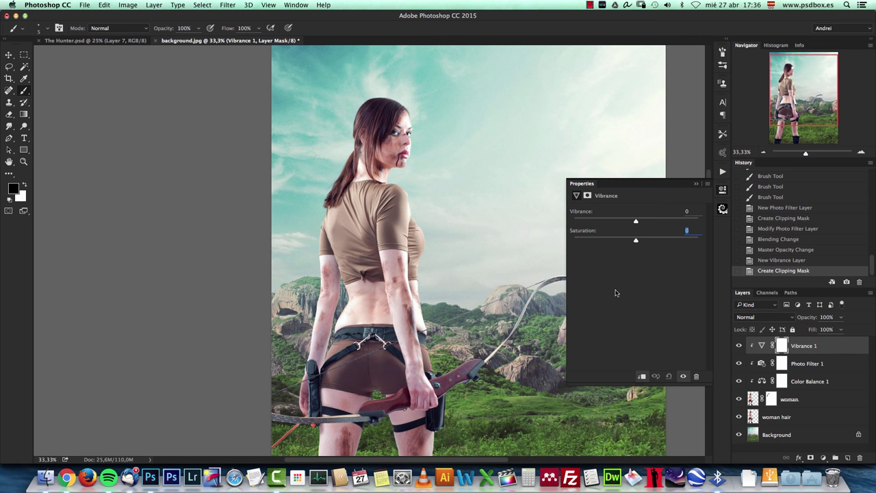
{"action": "type", "text": "11"}
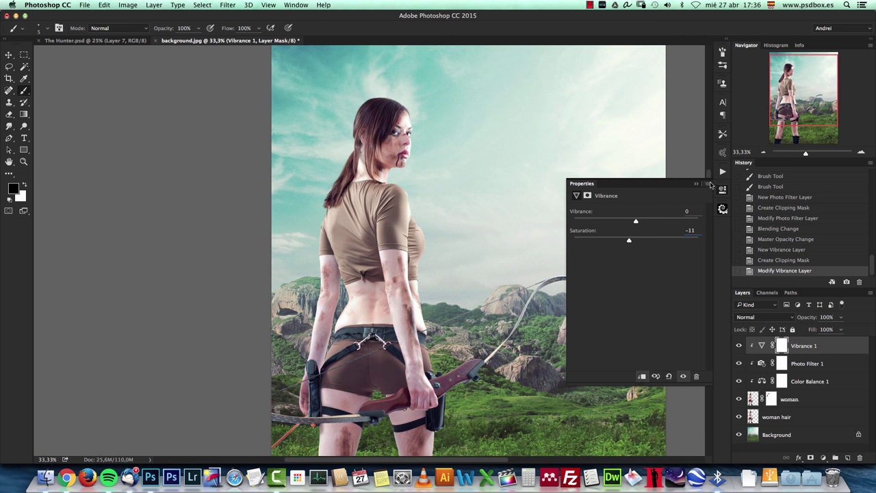
{"action": "left_click", "coordinate": [722, 189]}
{"action": "left_click", "coordinate": [763, 152]}
{"action": "left_click", "coordinate": [738, 346]}
{"action": "left_click", "coordinate": [738, 346]}
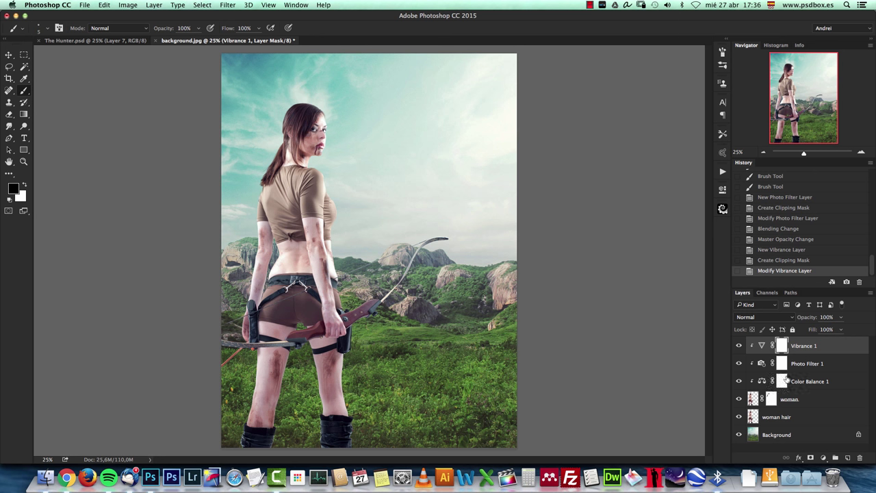
{"action": "left_click", "coordinate": [762, 152]}
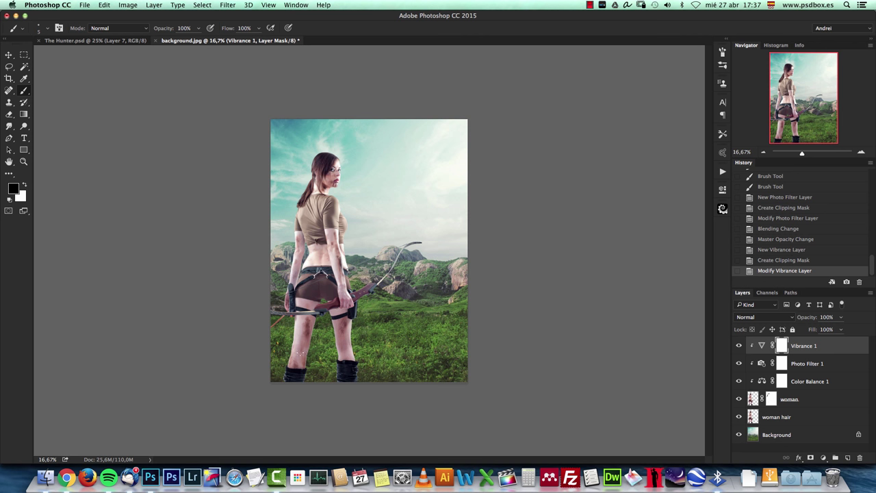
{"action": "left_click", "coordinate": [860, 151]}
{"action": "left_click", "coordinate": [860, 151]}
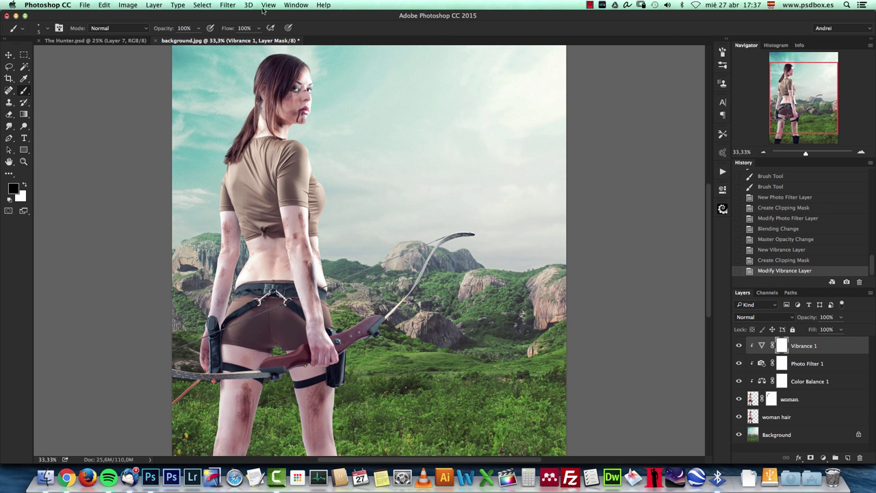
Create a new empty layer for the rendered foliage
{"action": "left_click", "coordinate": [228, 6]}
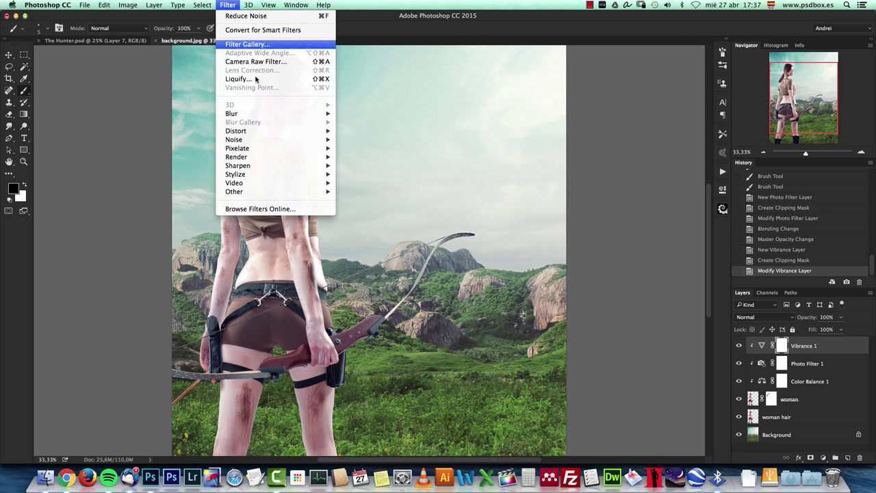
{"action": "mouse_move", "coordinate": [261, 158]}
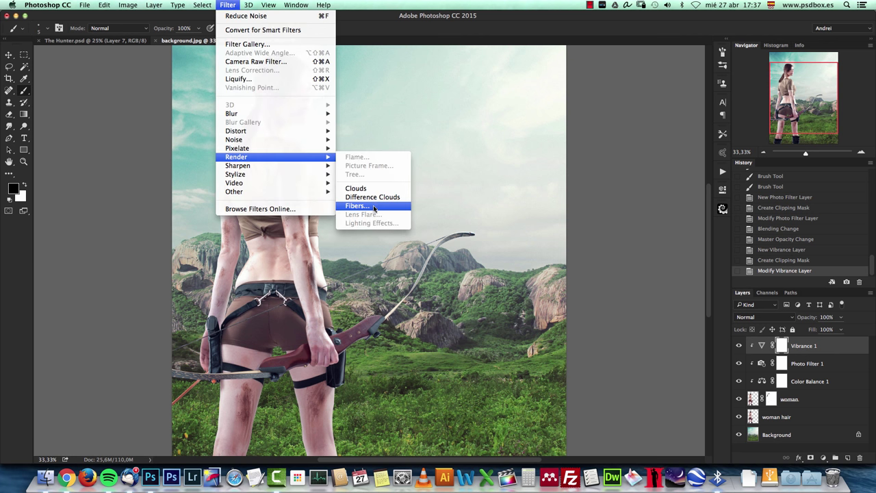
{"action": "left_click", "coordinate": [625, 295]}
{"action": "key", "text": "super+shift+alt+n"}
Render a Zelkova Serrata tree onto the new layer with Filter > Render > Tree
{"action": "left_click", "coordinate": [228, 4]}
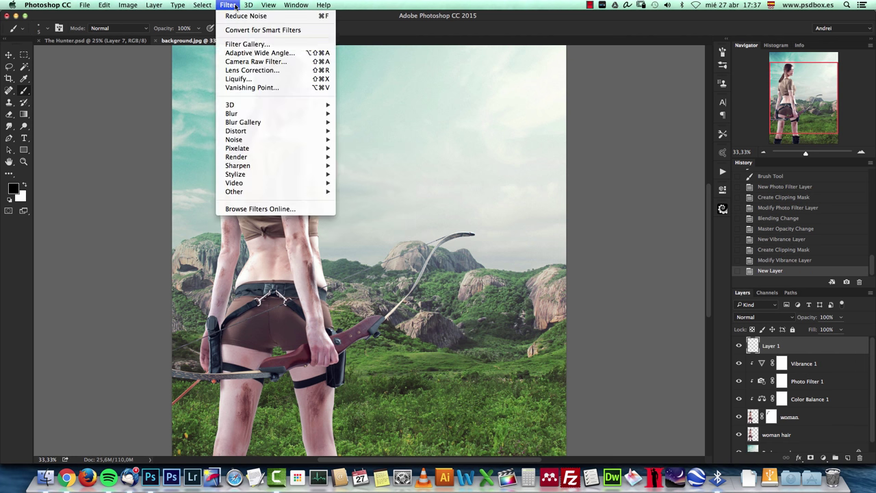
{"action": "mouse_move", "coordinate": [255, 147]}
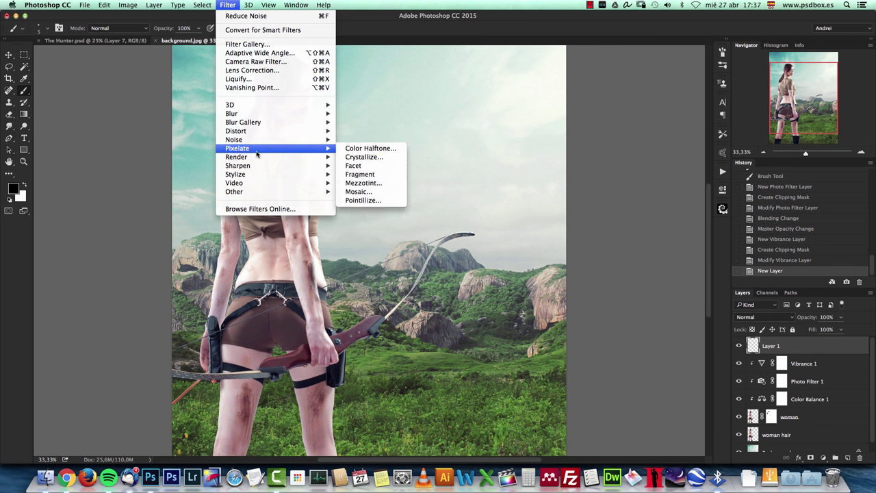
{"action": "mouse_move", "coordinate": [302, 156]}
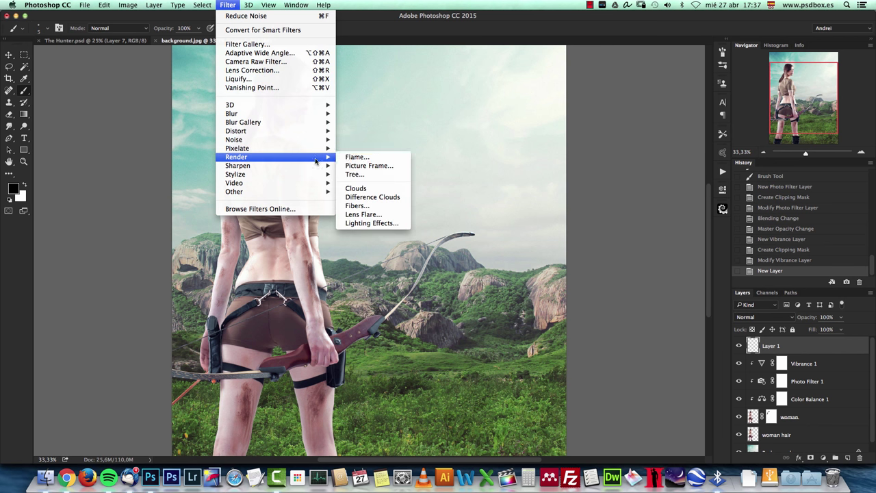
{"action": "left_click", "coordinate": [360, 175]}
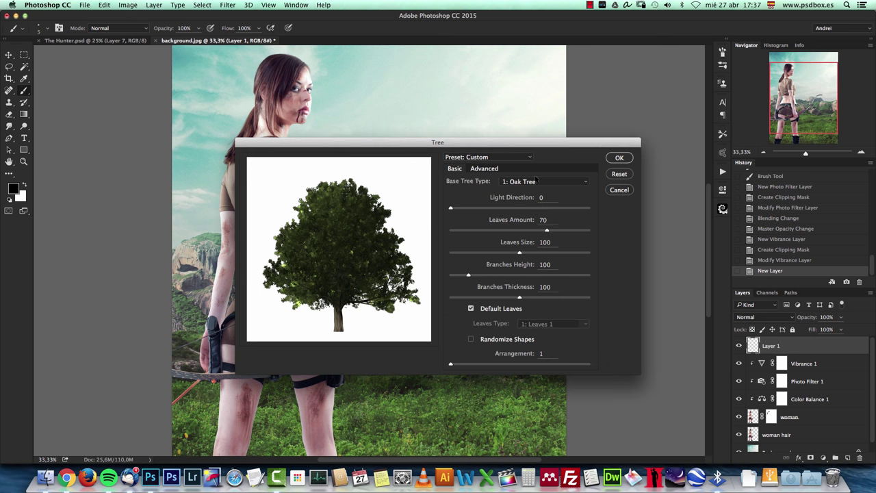
{"action": "left_click", "coordinate": [536, 181]}
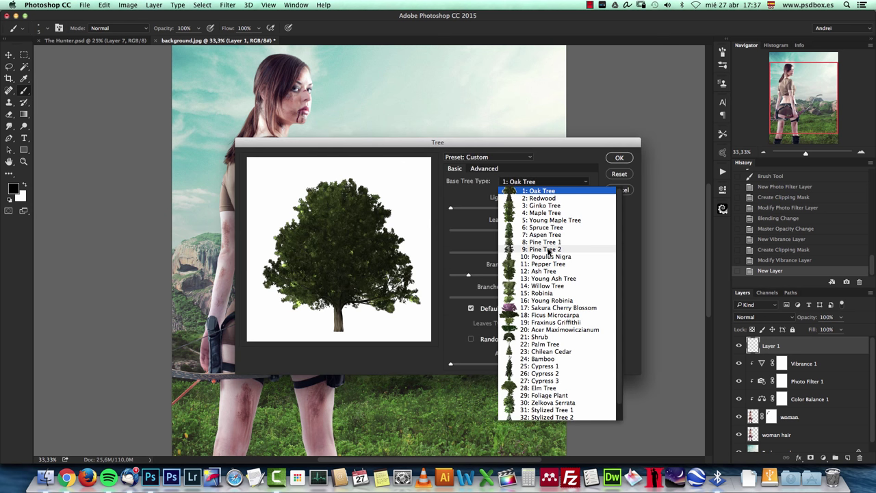
{"action": "left_click", "coordinate": [537, 402]}
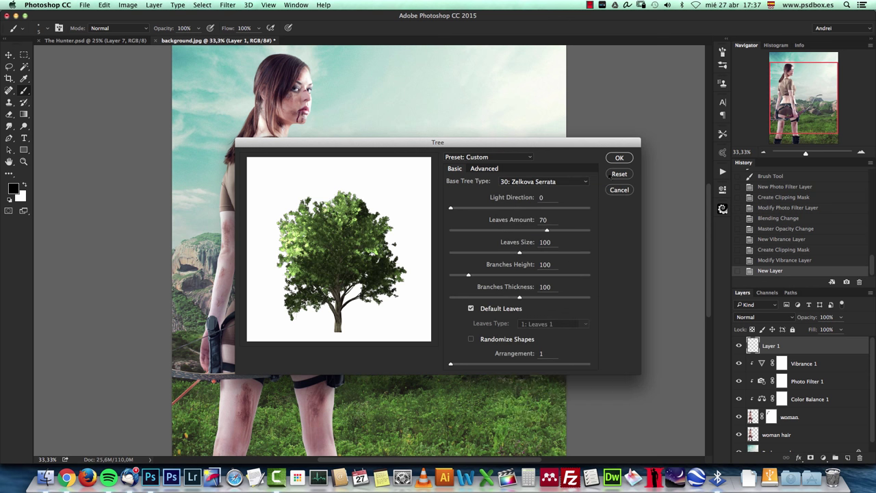
{"action": "left_click", "coordinate": [619, 158]}
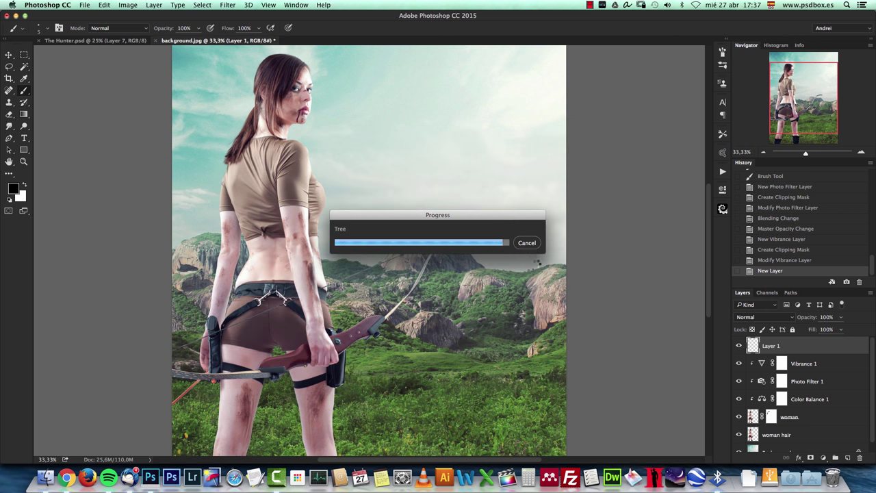
Move the rendered bush down to the lower right of the scene
{"action": "scroll", "coordinate": [536, 261], "scroll_direction": "down", "scroll_amount": 5}
{"action": "scroll", "coordinate": [536, 261], "scroll_direction": "left", "scroll_amount": 2}
{"action": "key", "text": "v"}
{"action": "mouse_move", "coordinate": [441, 174]}
{"action": "left_mouse_down"}
{"action": "mouse_move", "coordinate": [555, 363]}
{"action": "mouse_move", "coordinate": [553, 388]}
{"action": "left_mouse_up"}
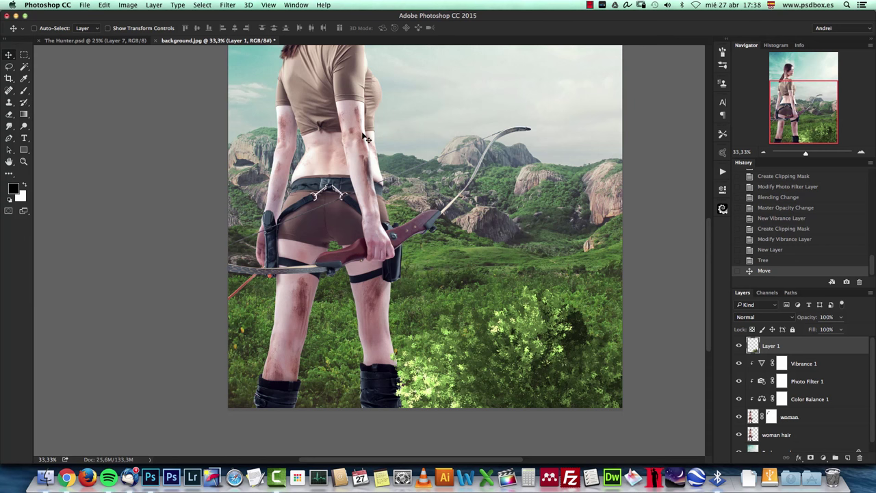
Field-blur the bush at 30 px, move it lower left, then view The Hunter.psd
{"action": "left_click", "coordinate": [228, 5]}
{"action": "left_click", "coordinate": [356, 123]}
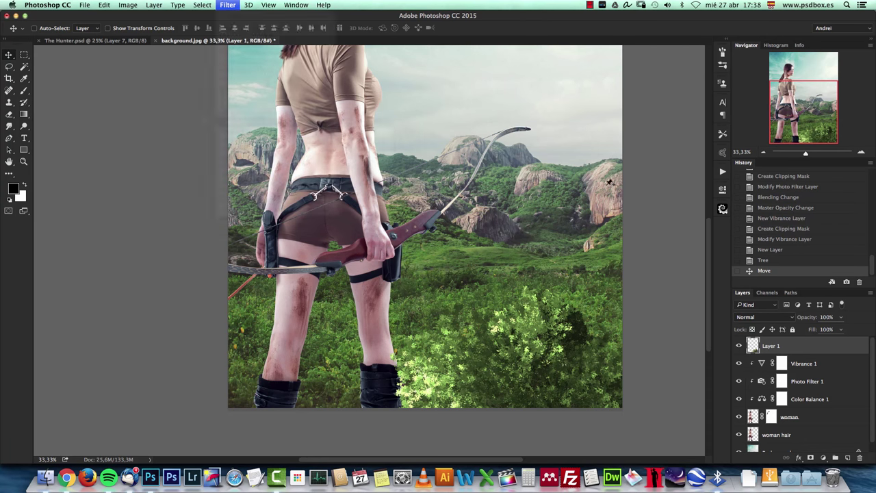
{"action": "left_click_drag", "start_coordinate": [798, 80], "coordinate": [809, 80]}
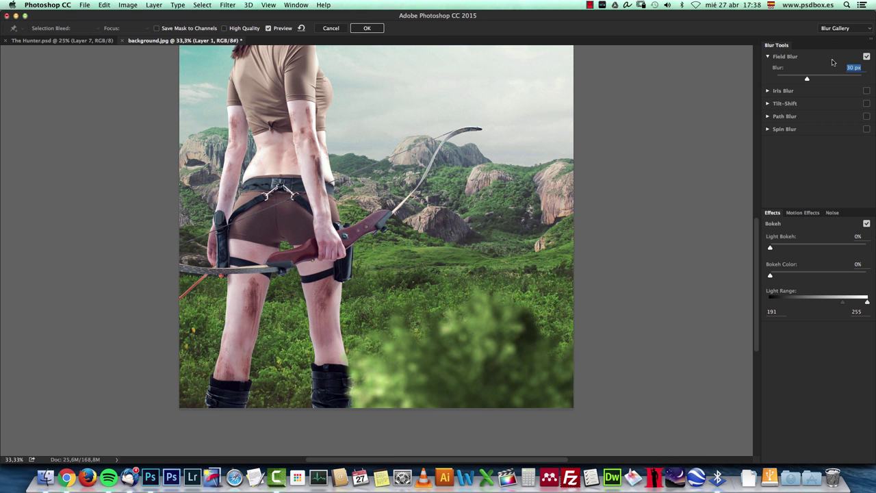
{"action": "key", "text": "Escape"}
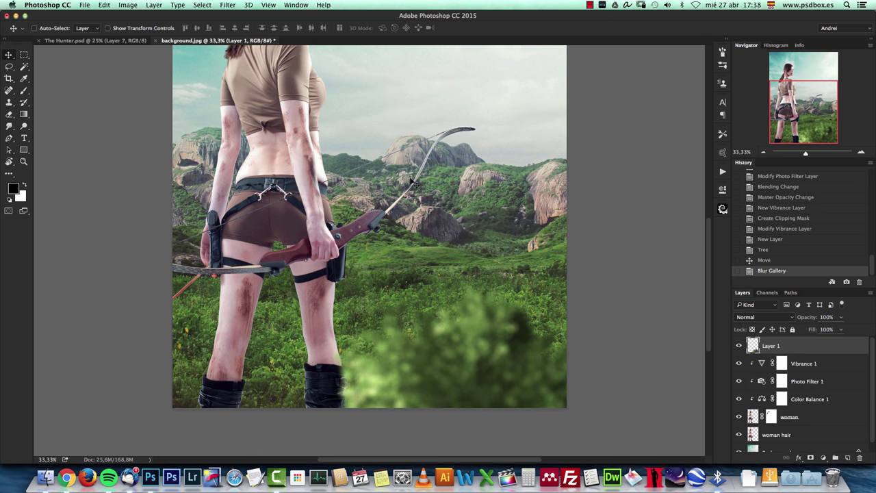
{"action": "left_click_drag", "start_coordinate": [510, 333], "coordinate": [309, 404]}
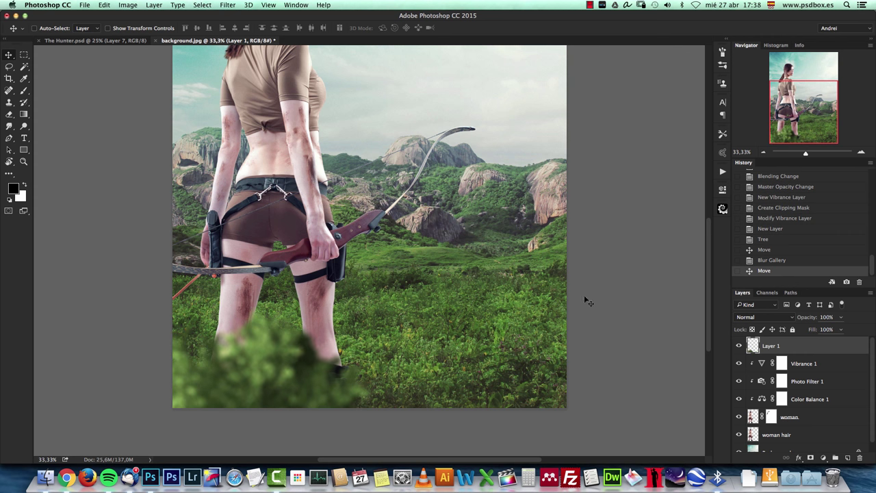
{"action": "left_click", "coordinate": [124, 40]}
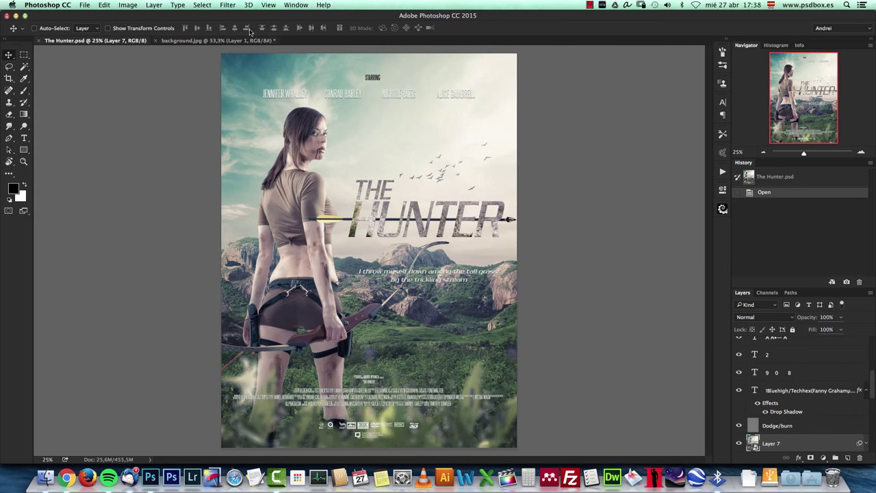
In background.jpg, add a high-resolution Lily of the Valley plant from the PixelSquid library
{"action": "left_click", "coordinate": [218, 41]}
{"action": "left_click", "coordinate": [723, 208]}
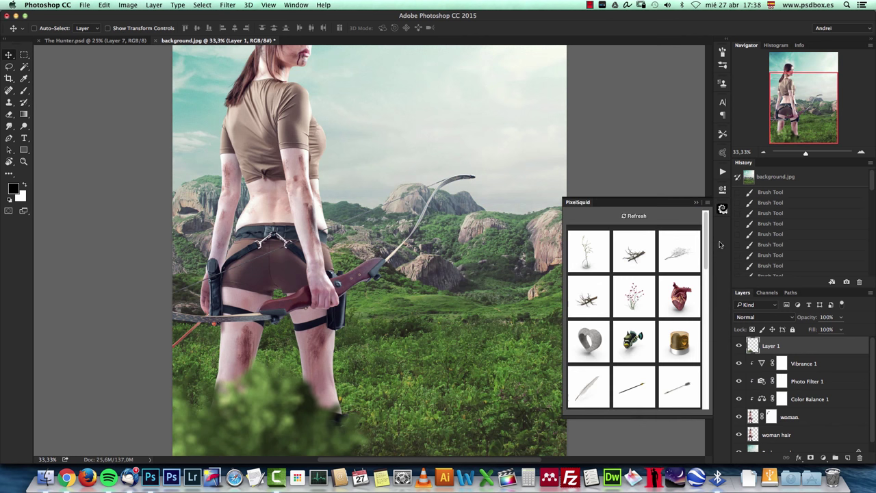
{"action": "scroll", "coordinate": [703, 240], "scroll_direction": "down", "scroll_amount": 5}
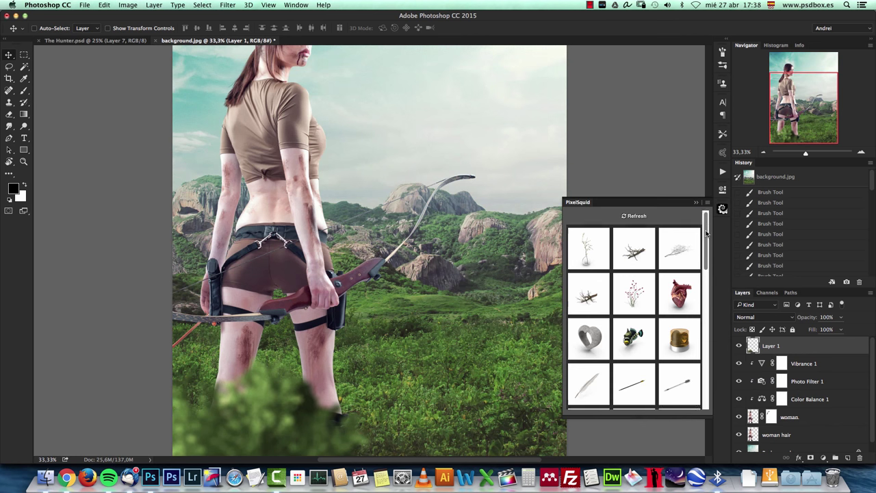
{"action": "left_click", "coordinate": [635, 275]}
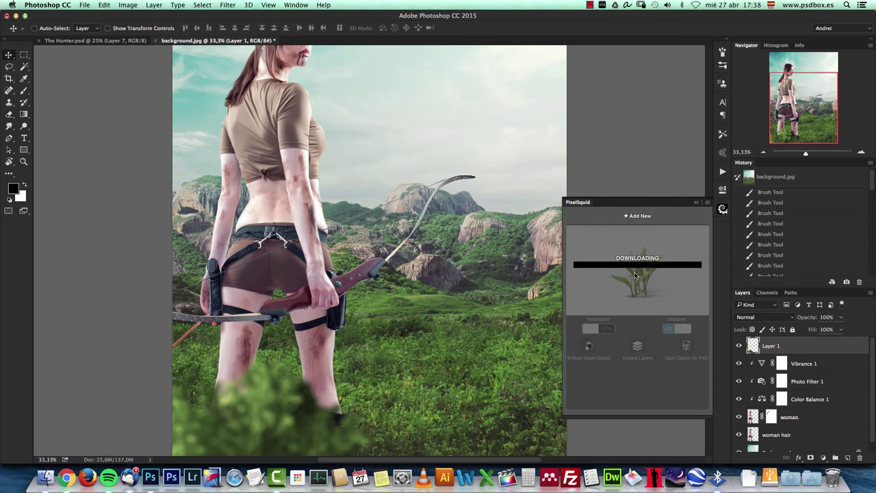
{"action": "left_click", "coordinate": [597, 330]}
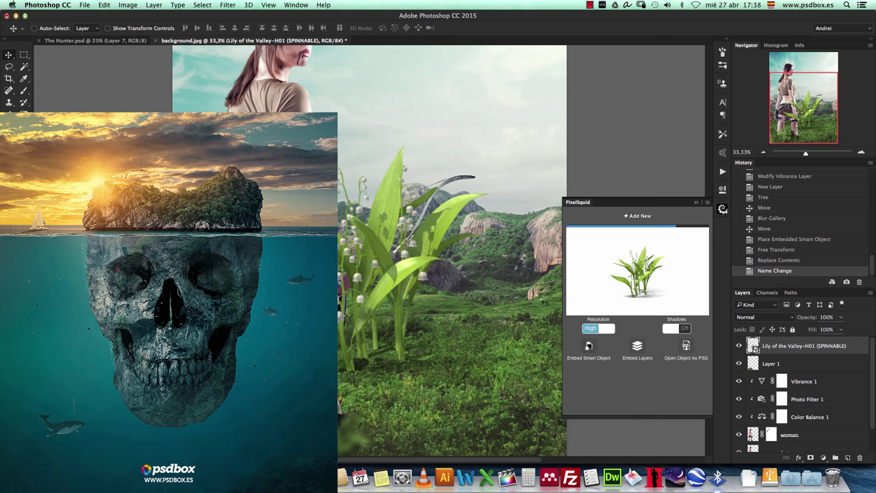
{"action": "left_click", "coordinate": [696, 203]}
Move the lily plant down into the foreground and reapply the Field Blur to it
{"action": "left_click_drag", "start_coordinate": [453, 278], "coordinate": [423, 431]}
{"action": "key", "text": "super+f"}
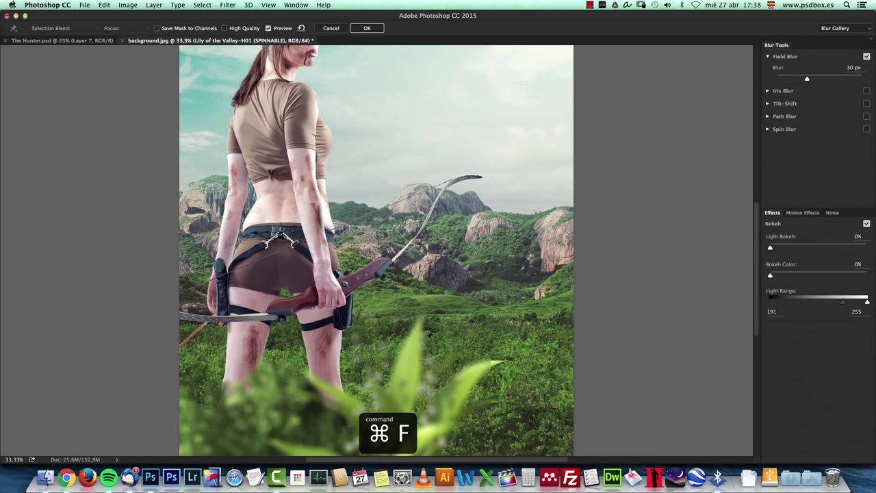
{"action": "key", "text": "super+h"}
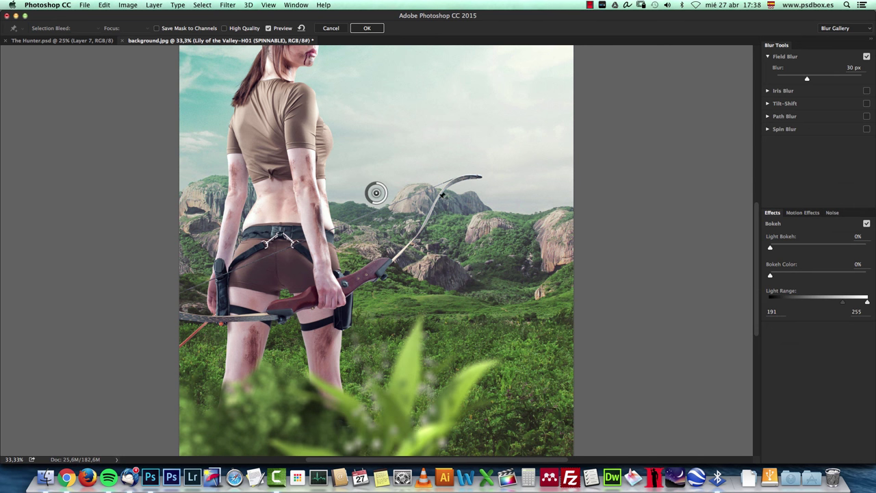
{"action": "left_click", "coordinate": [373, 28]}
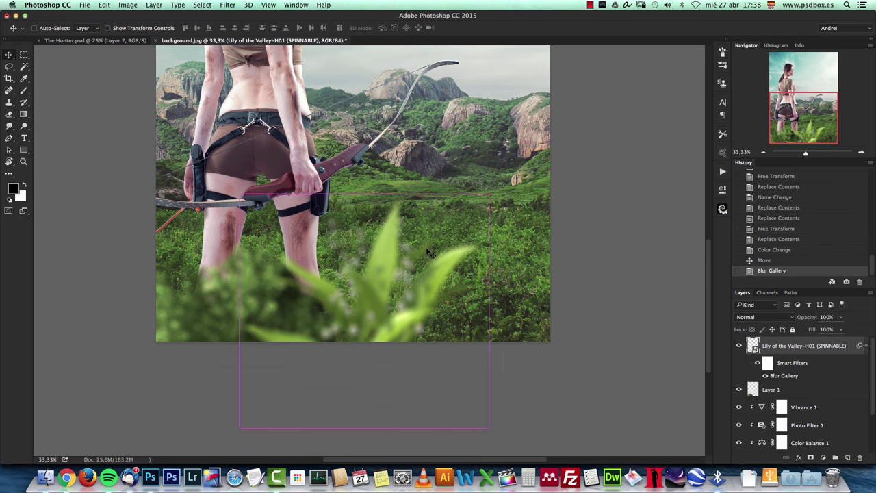
Duplicate the blurred lily and bush layers and shift both copies to the right
{"action": "key", "text": "super+j"}
{"action": "left_click_drag", "start_coordinate": [420, 271], "coordinate": [558, 282]}
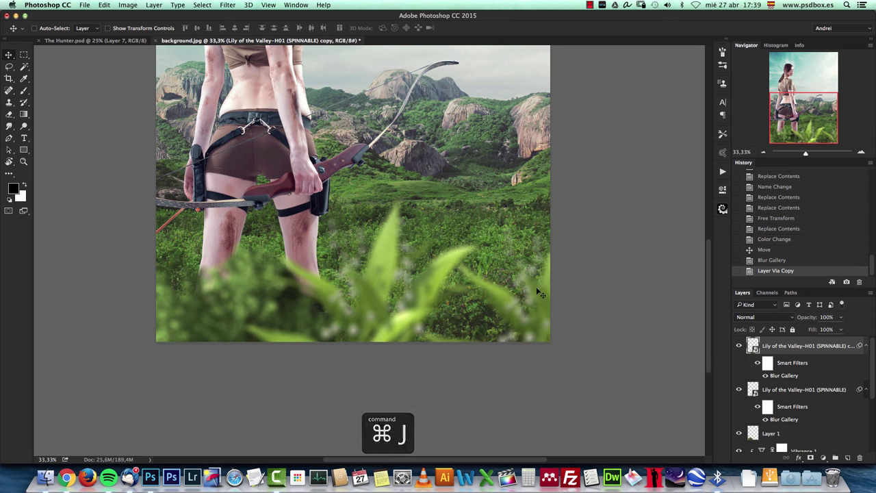
{"action": "left_click", "coordinate": [759, 389]}
{"action": "left_click", "coordinate": [770, 434]}
{"action": "key", "text": "super+j"}
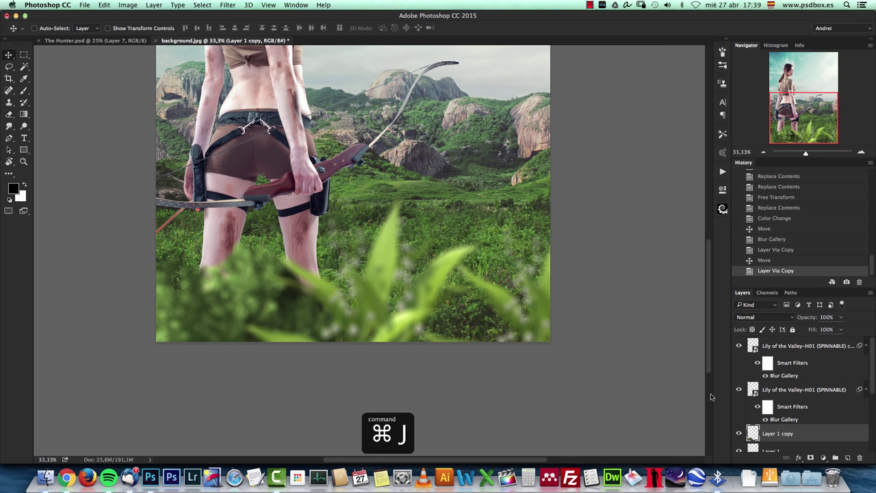
{"action": "left_click_drag", "start_coordinate": [420, 310], "coordinate": [475, 325]}
Nudge the original Layer 1 bush slightly up and left
{"action": "scroll", "coordinate": [511, 308], "scroll_direction": "up", "scroll_amount": 3}
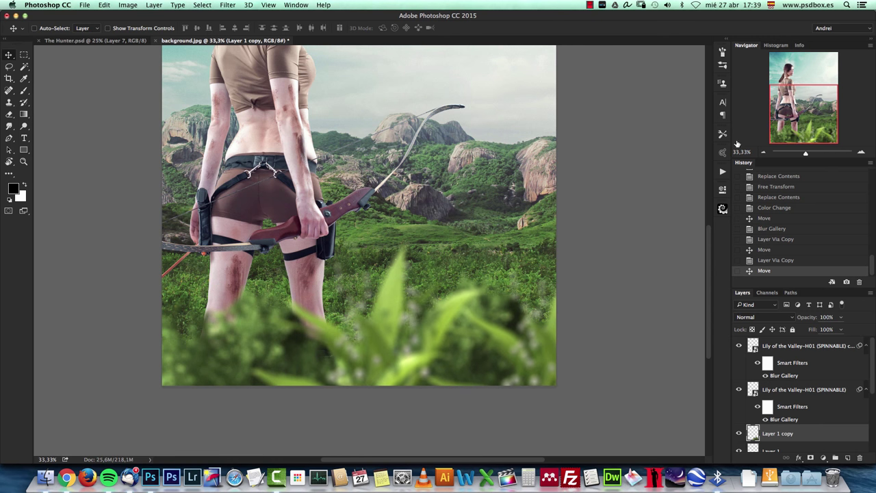
{"action": "left_click", "coordinate": [762, 153]}
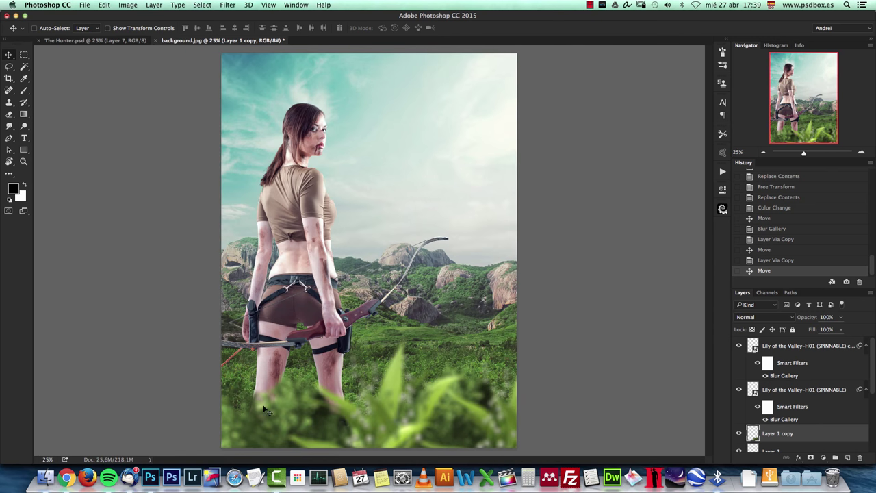
{"action": "left_click", "coordinate": [287, 421]}
{"action": "left_click_drag", "start_coordinate": [287, 421], "coordinate": [278, 411]}
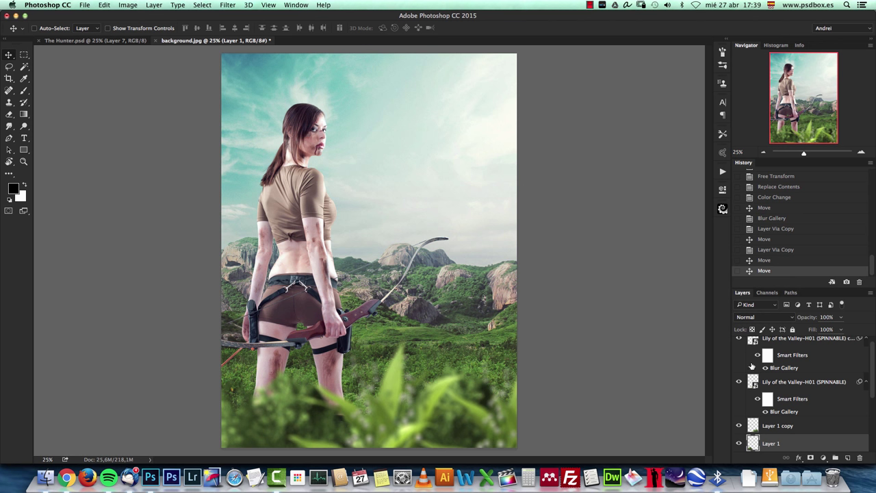
Collapse both lily layers' smart filter lists and add an empty Layer 2 on top
{"action": "left_click", "coordinate": [785, 382]}
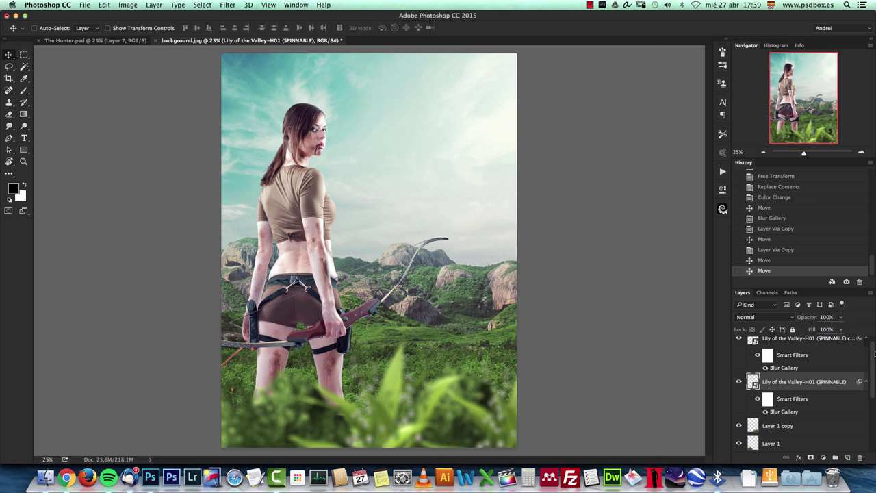
{"action": "scroll", "coordinate": [873, 354], "scroll_direction": "up", "scroll_amount": 1}
{"action": "left_click", "coordinate": [866, 345]}
{"action": "left_click", "coordinate": [866, 363]}
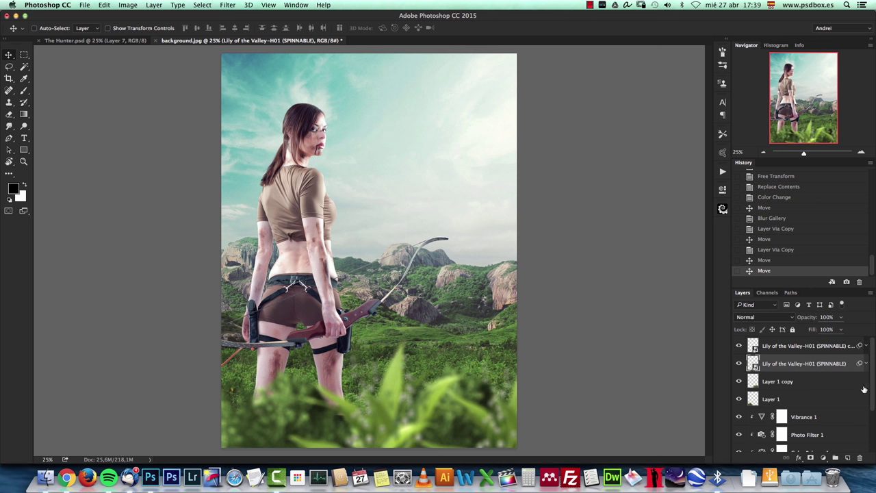
{"action": "left_click", "coordinate": [848, 456]}
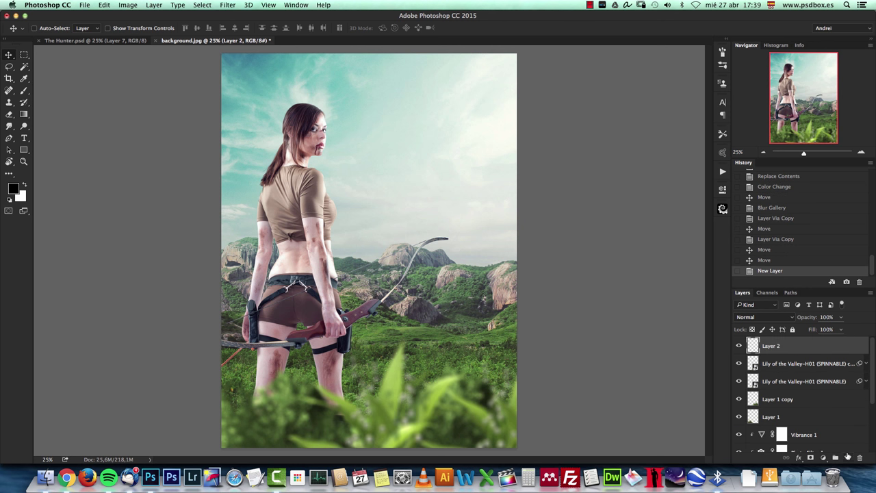
Type 'HUNTER' in a text box in the sky right of the woman, checking the font
{"action": "left_click", "coordinate": [24, 139]}
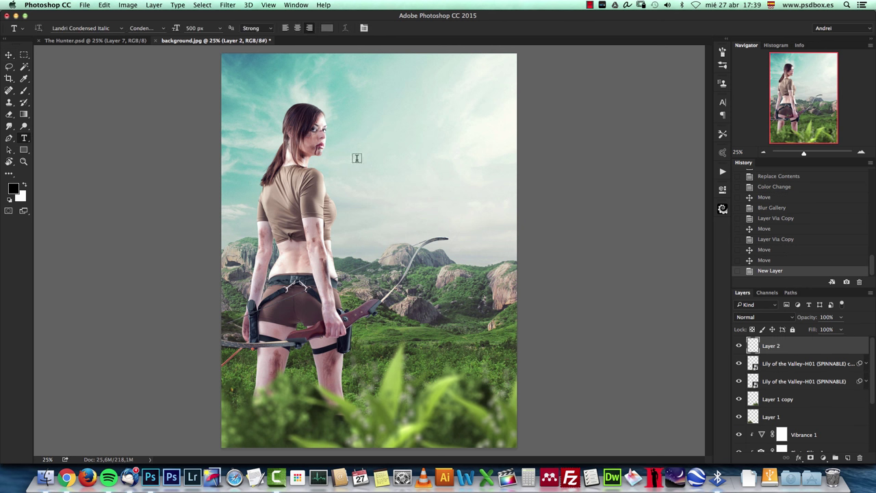
{"action": "left_click_drag", "start_coordinate": [342, 157], "coordinate": [506, 236]}
{"action": "type", "text": "HUNTER"}
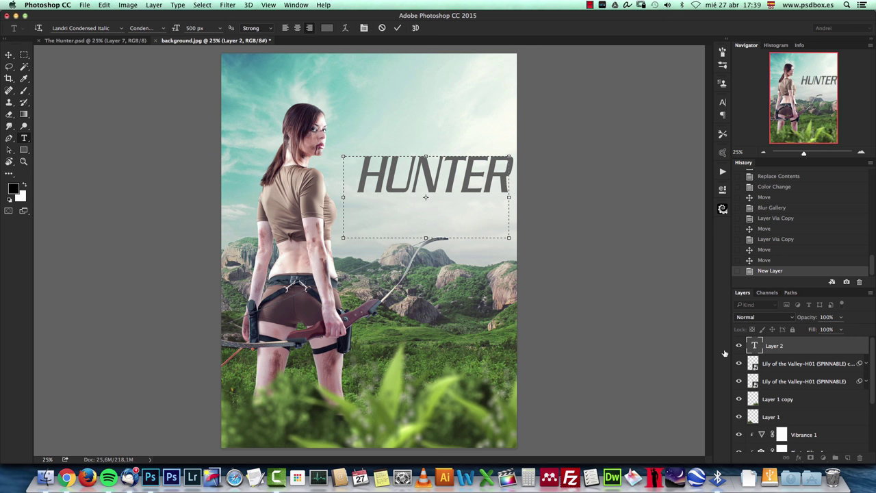
{"action": "left_click", "coordinate": [797, 350]}
{"action": "double_click", "coordinate": [754, 346]}
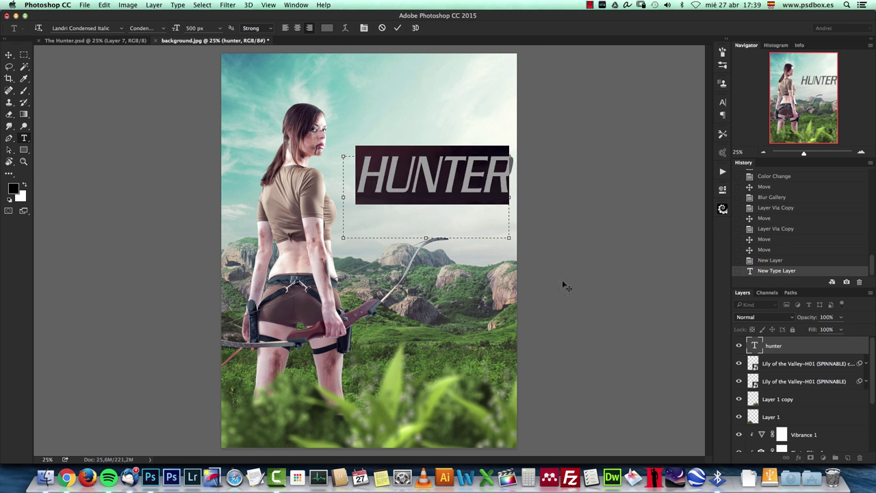
{"action": "left_click", "coordinate": [121, 30]}
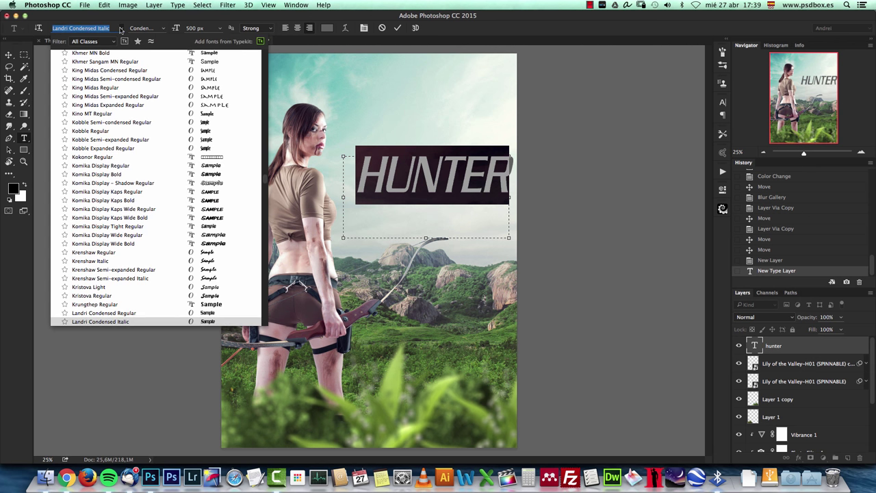
Move the HUNTER title lower, view at 66.67%, and open its Layer Style dialog
{"action": "left_click_drag", "start_coordinate": [466, 171], "coordinate": [483, 198]}
{"action": "key", "text": "super+1"}
{"action": "left_click_drag", "start_coordinate": [581, 212], "coordinate": [376, 254]}
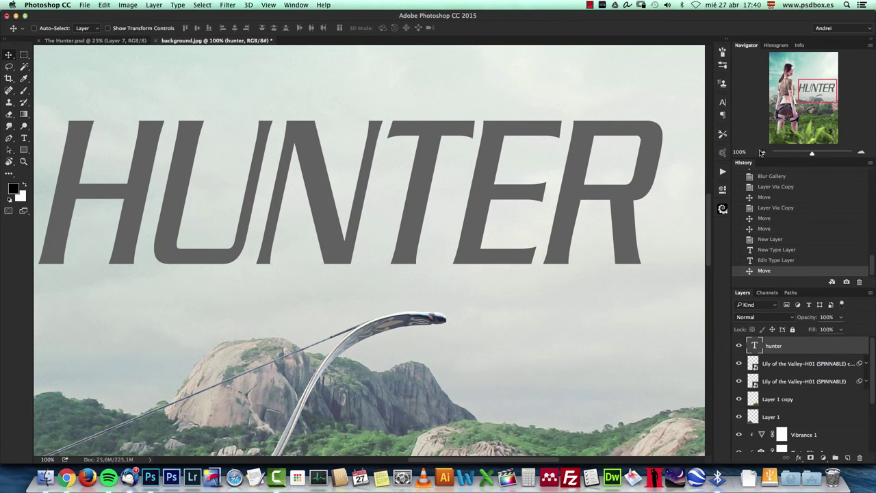
{"action": "left_click", "coordinate": [762, 152]}
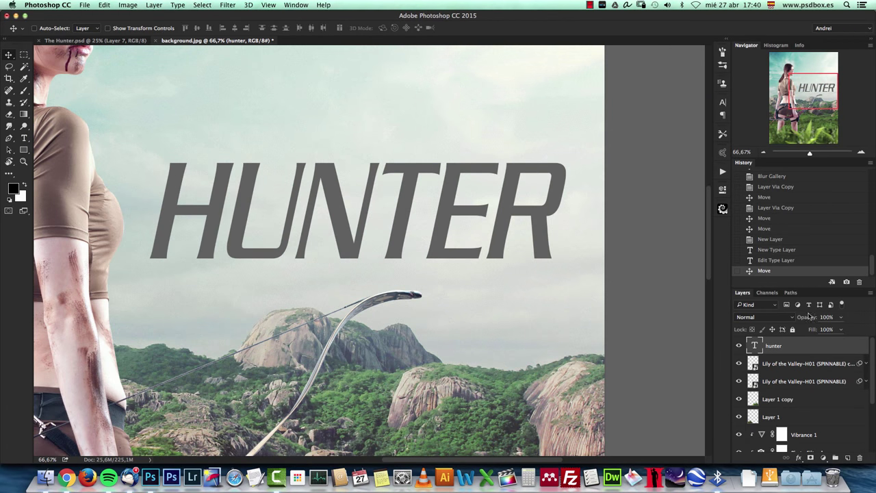
{"action": "double_click", "coordinate": [847, 347]}
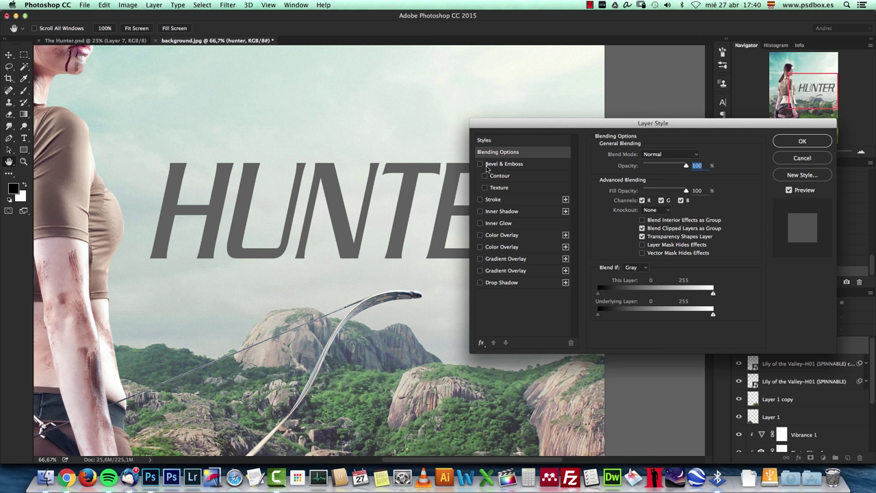
Add a Bevel & Emboss effect to the HUNTER title, adjusting its lighting angle
{"action": "left_click", "coordinate": [500, 164]}
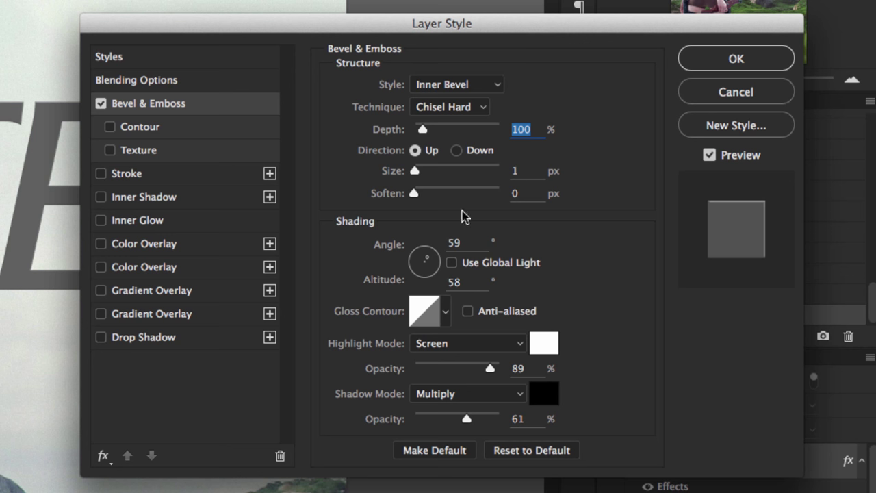
{"action": "left_click", "coordinate": [425, 257]}
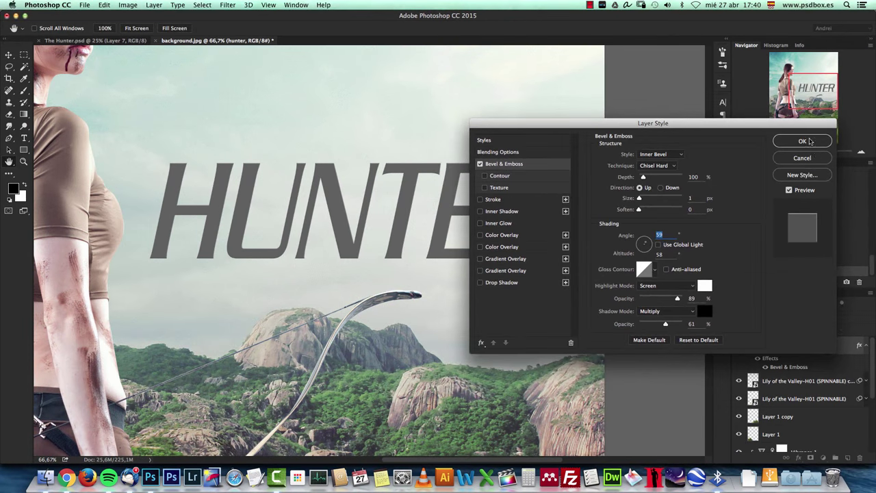
{"action": "left_click", "coordinate": [802, 141]}
{"action": "key", "text": "super+1"}
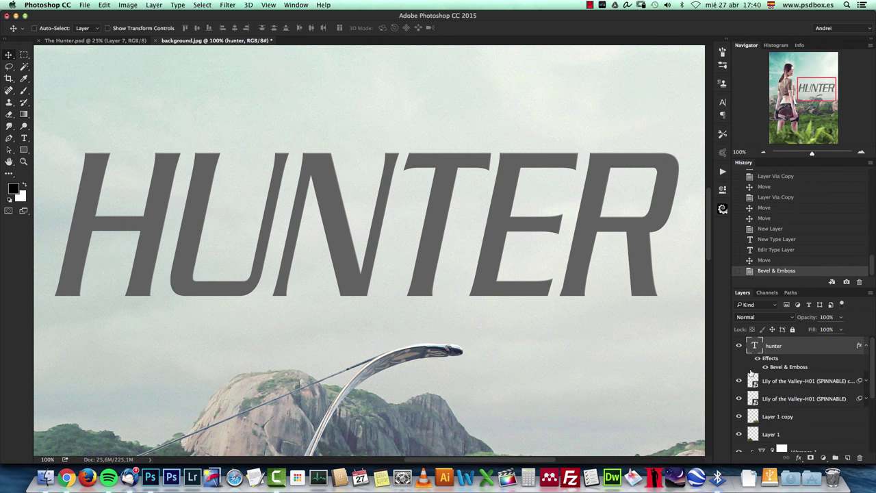
Give the HUNTER title a drop shadow with distance 2, size 0 and 90% opacity
{"action": "double_click", "coordinate": [834, 349]}
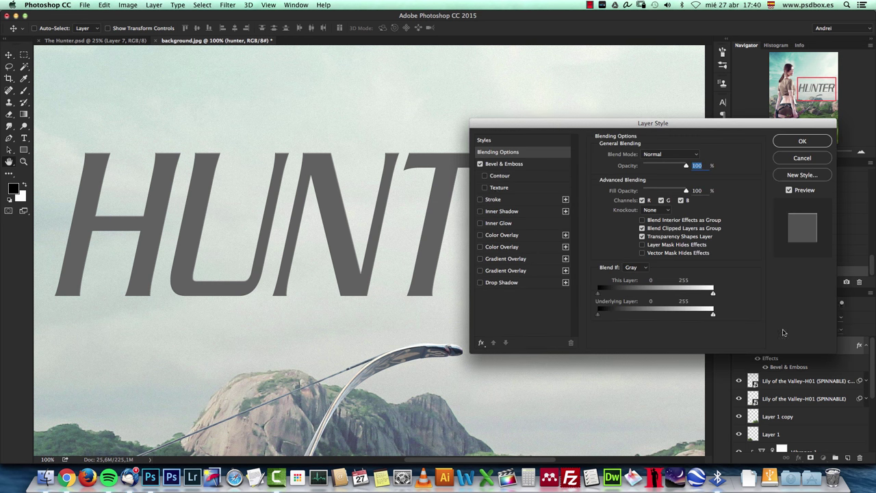
{"action": "left_click", "coordinate": [501, 282]}
{"action": "key", "text": "Tab"}
{"action": "key", "text": "Tab"}
{"action": "type", "text": "1"}
{"action": "key", "text": "Tab"}
{"action": "key", "text": "Tab"}
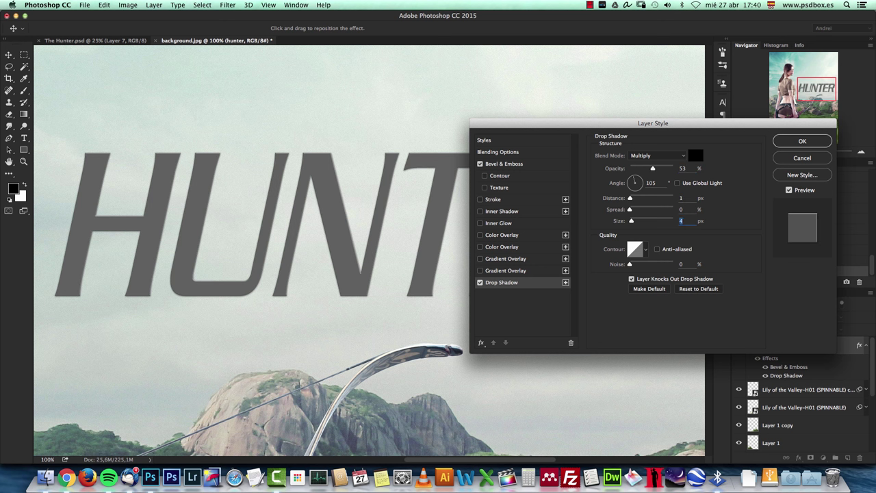
{"action": "type", "text": "0"}
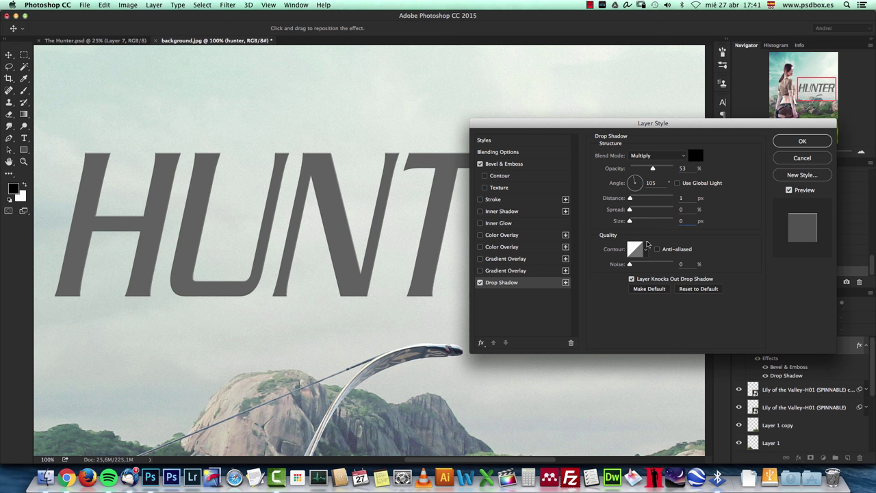
{"action": "key", "text": "shift+Tab"}
{"action": "key", "text": "shift+Tab"}
{"action": "type", "text": "2"}
{"action": "mouse_move", "coordinate": [660, 168]}
{"action": "left_mouse_down"}
{"action": "mouse_move", "coordinate": [668, 170]}
{"action": "mouse_move", "coordinate": [653, 171]}
{"action": "left_mouse_up"}
{"action": "left_click", "coordinate": [802, 142]}
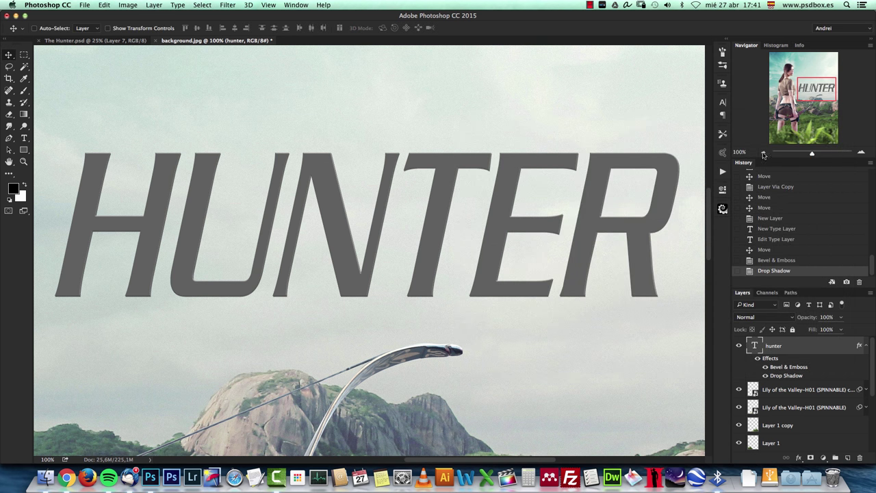
{"action": "left_click", "coordinate": [763, 152]}
Open the scratched metal texture image and switch to the Patch Tool
{"action": "key", "text": "super+o"}
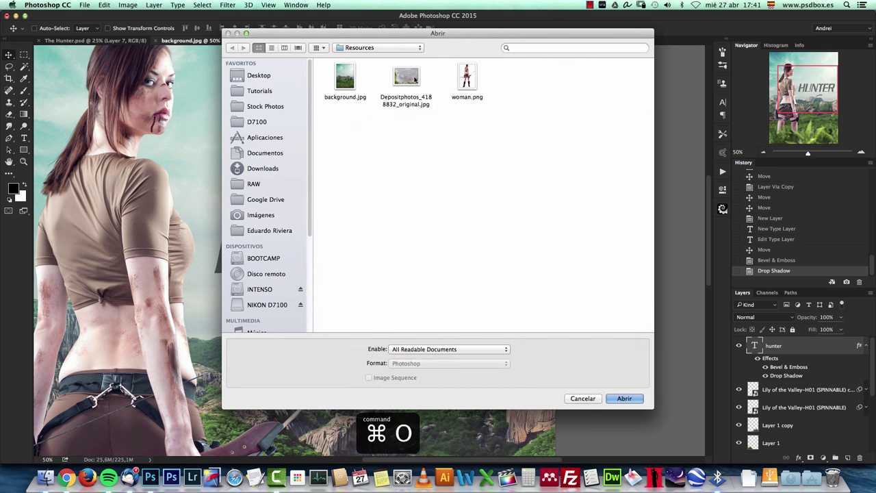
{"action": "double_click", "coordinate": [412, 78]}
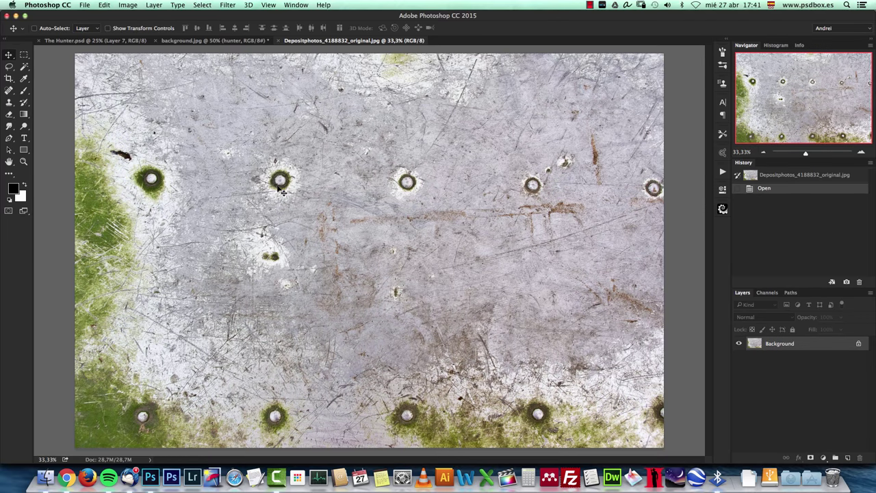
{"action": "left_click", "coordinate": [9, 102]}
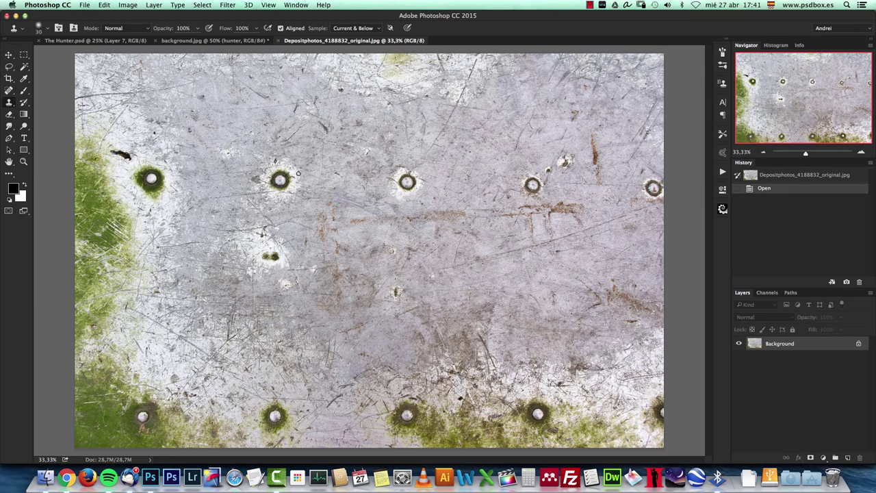
{"action": "left_click_drag", "start_coordinate": [12, 91], "coordinate": [54, 110]}
Patch away the top row of rivets in the metal texture
{"action": "left_click_drag", "start_coordinate": [277, 167], "coordinate": [295, 219]}
{"action": "key", "text": "ctrl+d"}
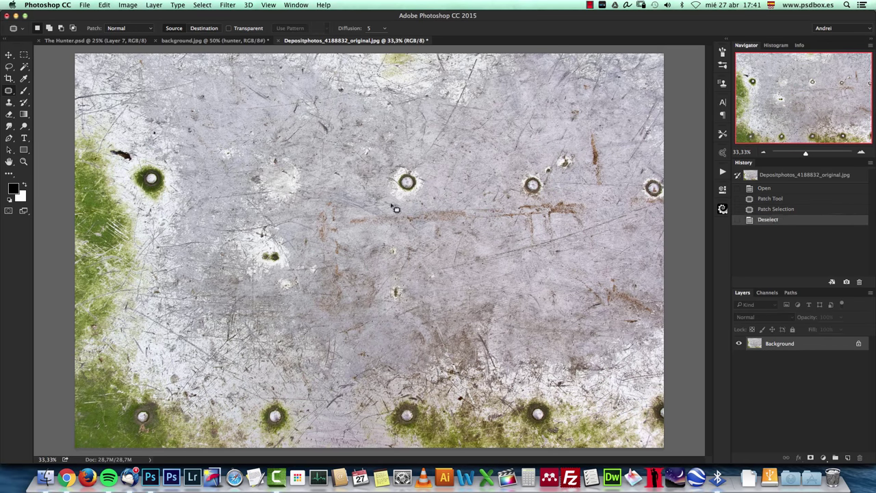
{"action": "left_click_drag", "start_coordinate": [404, 166], "coordinate": [402, 167]}
{"action": "left_click_drag", "start_coordinate": [407, 182], "coordinate": [424, 219]}
{"action": "key", "text": "ctrl+d"}
{"action": "left_click_drag", "start_coordinate": [532, 164], "coordinate": [532, 219]}
{"action": "left_click_drag", "start_coordinate": [141, 164], "coordinate": [174, 205]}
{"action": "key", "text": "ctrl+d"}
Patch away the bottom-row rivets, the right-edge rivet holes and a blemish on the left
{"action": "left_click_drag", "start_coordinate": [271, 400], "coordinate": [269, 403]}
{"action": "left_click_drag", "start_coordinate": [274, 415], "coordinate": [294, 373]}
{"action": "key", "text": "ctrl+d"}
{"action": "left_click_drag", "start_coordinate": [410, 396], "coordinate": [409, 399]}
{"action": "left_click_drag", "start_coordinate": [407, 414], "coordinate": [424, 373]}
{"action": "key", "text": "ctrl+d"}
{"action": "left_click_drag", "start_coordinate": [535, 398], "coordinate": [551, 373]}
{"action": "key", "text": "ctrl+d"}
{"action": "mouse_move", "coordinate": [168, 417]}
{"action": "left_mouse_down"}
{"action": "mouse_move", "coordinate": [131, 381]}
{"action": "mouse_move", "coordinate": [171, 381]}
{"action": "left_mouse_up"}
{"action": "key", "text": "ctrl+d"}
{"action": "mouse_move", "coordinate": [148, 407]}
{"action": "left_mouse_down"}
{"action": "mouse_move", "coordinate": [125, 423]}
{"action": "mouse_move", "coordinate": [161, 394]}
{"action": "left_mouse_up"}
{"action": "mouse_move", "coordinate": [554, 154]}
{"action": "left_mouse_down"}
{"action": "mouse_move", "coordinate": [556, 165]}
{"action": "mouse_move", "coordinate": [457, 203]}
{"action": "left_mouse_up"}
{"action": "left_click_drag", "start_coordinate": [112, 147], "coordinate": [400, 178]}
{"action": "key", "text": "ctrl+d"}
Copy the whole cleaned texture, close it without saving, and paste it into background.jpg
{"action": "key", "text": "super+a"}
{"action": "key", "text": "super+c"}
{"action": "key", "text": "super+w"}
{"action": "left_click", "coordinate": [471, 171]}
{"action": "key", "text": "super+a"}
{"action": "key", "text": "super+c"}
{"action": "key", "text": "super+w"}
{"action": "left_click", "coordinate": [410, 170]}
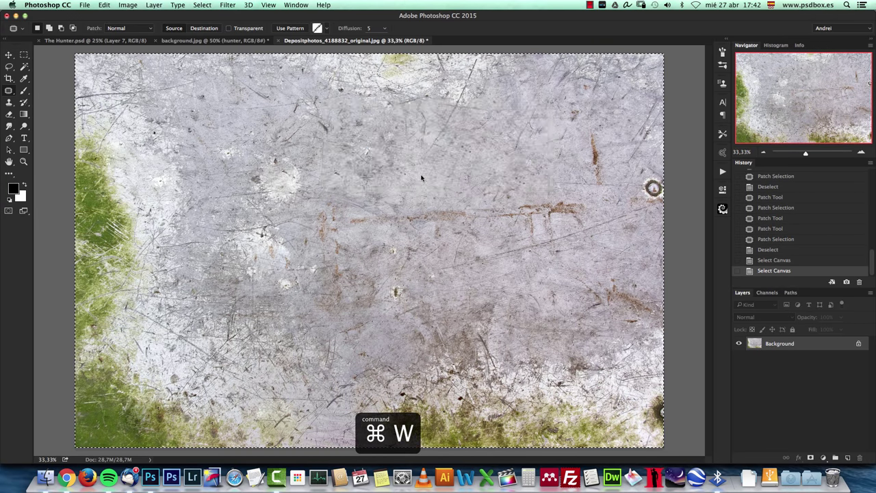
{"action": "key", "text": "super+v"}
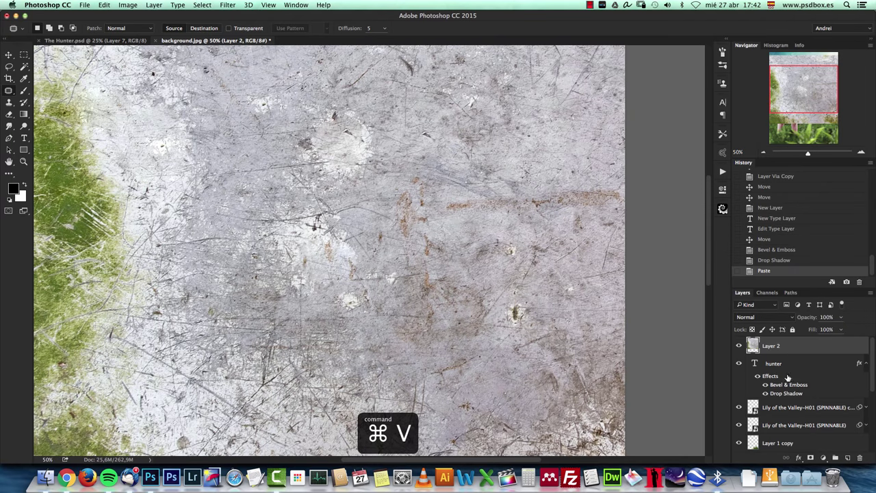
Clip the metal texture layer (Layer 2) to the HUNTER text
{"action": "left_click", "coordinate": [797, 352], "text": "alt"}
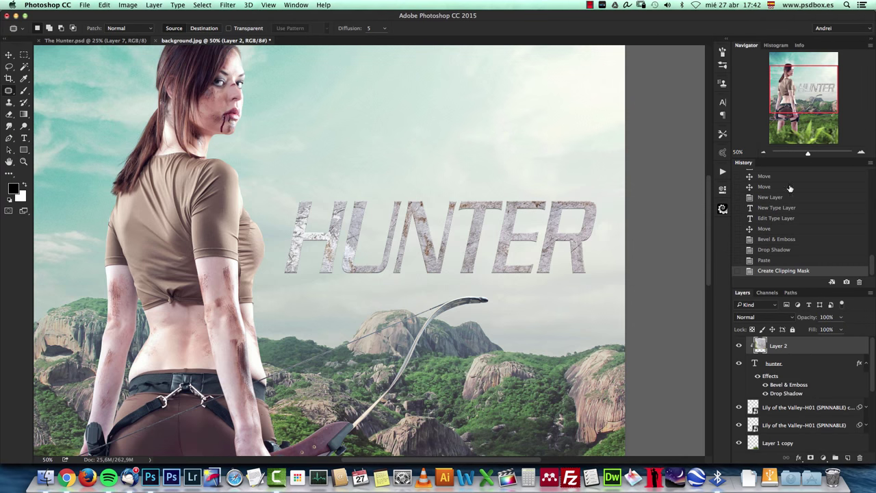
{"action": "left_click", "coordinate": [866, 363]}
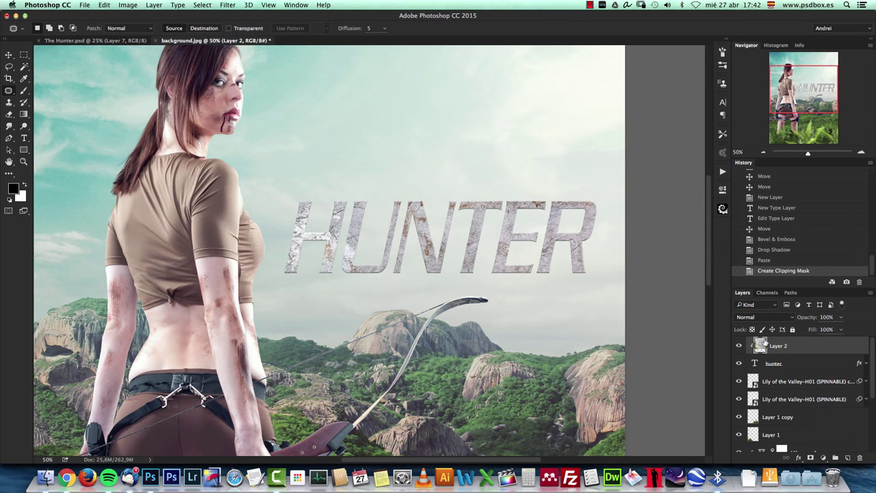
{"action": "left_click", "coordinate": [763, 152]}
{"action": "left_click", "coordinate": [763, 152]}
Scale the texture to about 38% and position it to fill the HUNTER letters
{"action": "key", "text": "super+t"}
{"action": "left_click_drag", "start_coordinate": [662, 66], "coordinate": [527, 152]}
{"action": "key", "text": "super+1"}
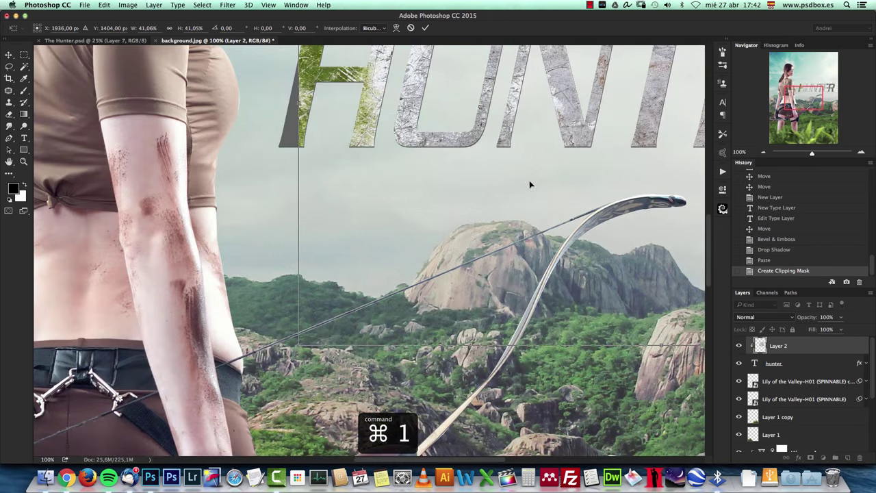
{"action": "scroll", "coordinate": [529, 180], "scroll_direction": "up", "scroll_amount": 3}
{"action": "scroll", "coordinate": [528, 180], "scroll_direction": "right", "scroll_amount": 6}
{"action": "left_click_drag", "start_coordinate": [449, 288], "coordinate": [369, 190]}
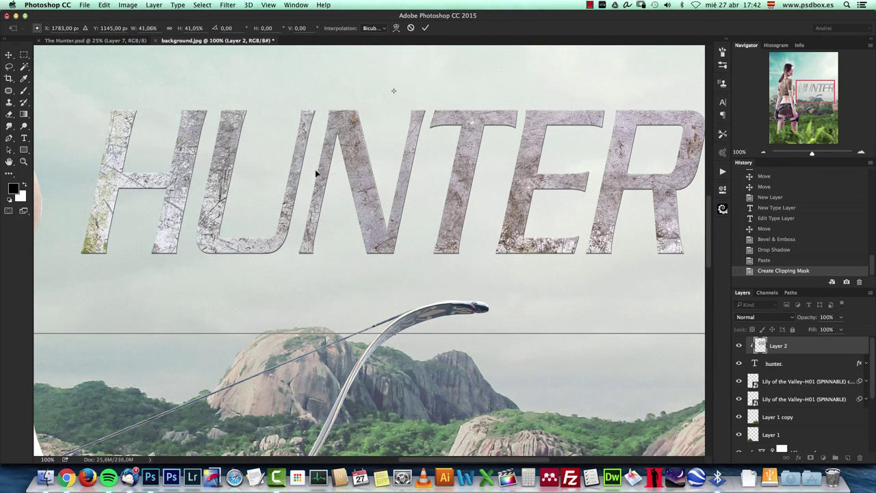
{"action": "left_click", "coordinate": [764, 153]}
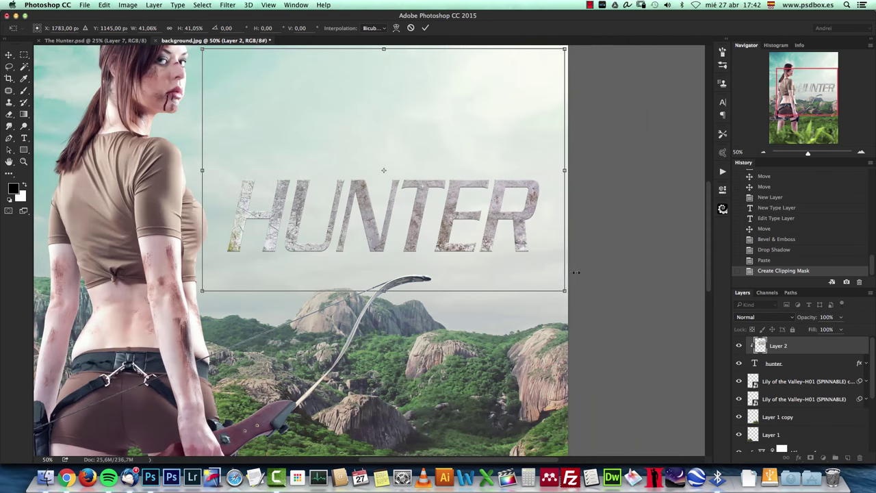
{"action": "left_click_drag", "start_coordinate": [563, 290], "coordinate": [541, 267]}
{"action": "left_click_drag", "start_coordinate": [449, 231], "coordinate": [474, 210]}
{"action": "key", "text": "Return"}
{"action": "key", "text": "super+1"}
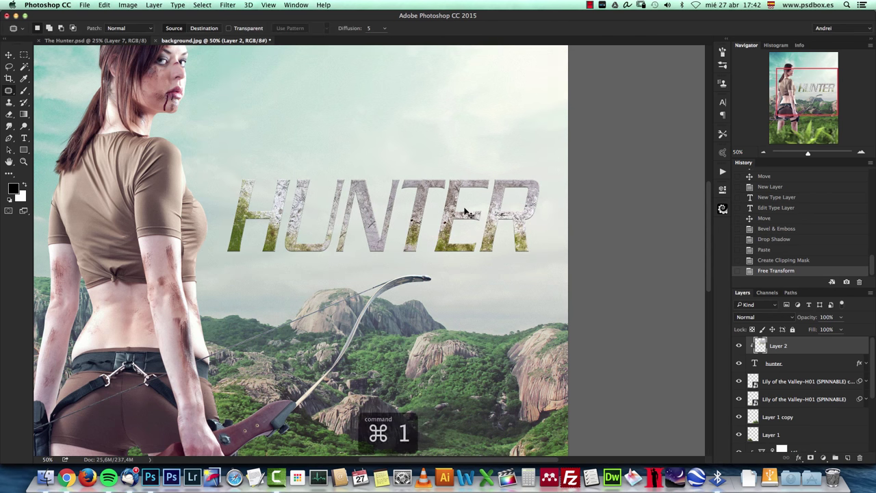
{"action": "scroll", "coordinate": [180, 192], "scroll_direction": "up", "scroll_amount": 3}
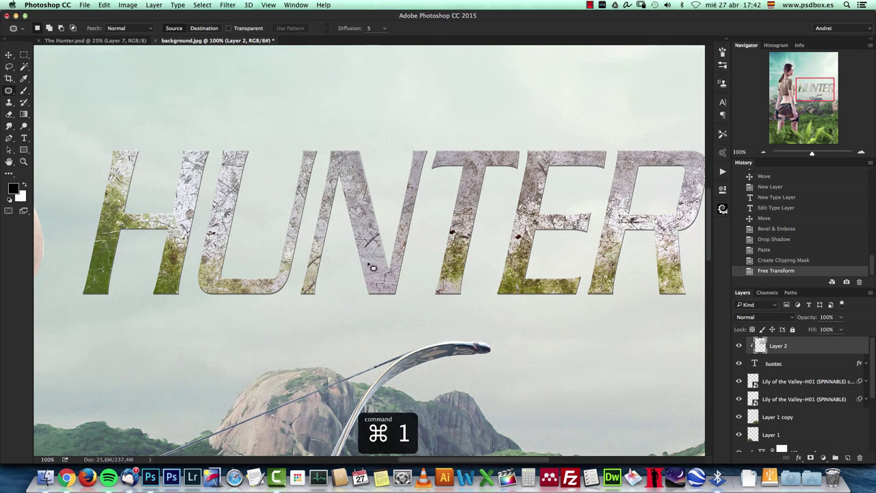
Apply Filter > Sharpen > Sharpen to the texture inside the letters
{"action": "left_click", "coordinate": [236, 4]}
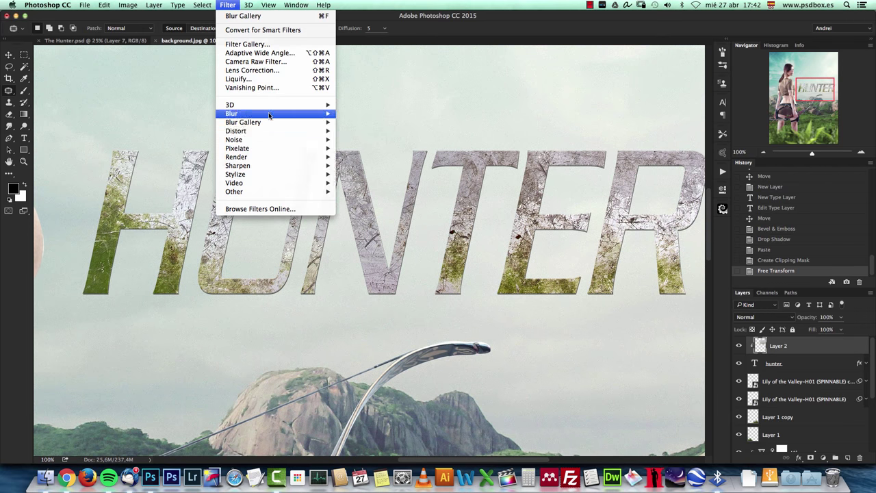
{"action": "mouse_move", "coordinate": [270, 143]}
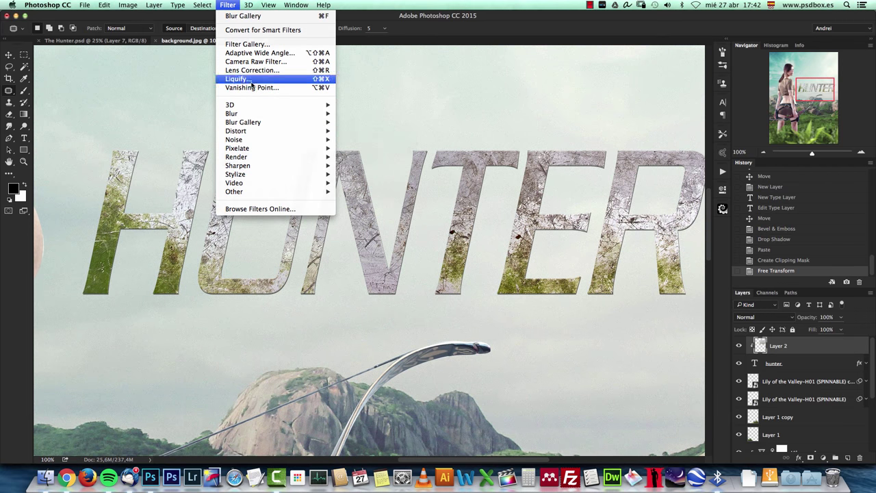
{"action": "mouse_move", "coordinate": [260, 167]}
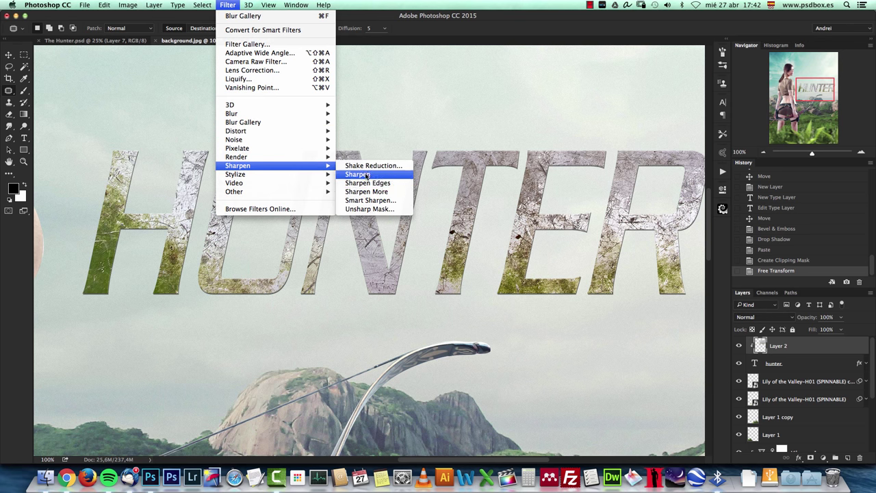
{"action": "left_click", "coordinate": [368, 176]}
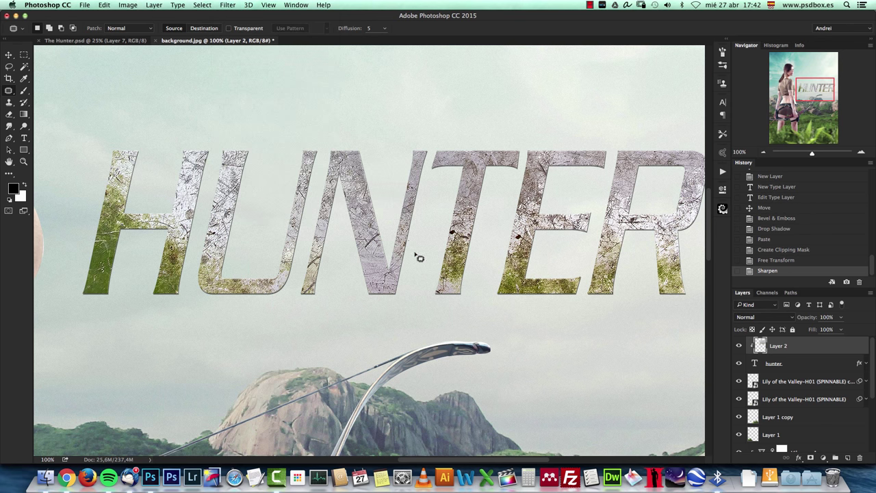
Nudge the texture to a new spot within the HUNTER letters with the Move tool
{"action": "key", "text": "v"}
{"action": "left_click_drag", "start_coordinate": [404, 220], "coordinate": [408, 219]}
{"action": "left_click", "coordinate": [762, 152]}
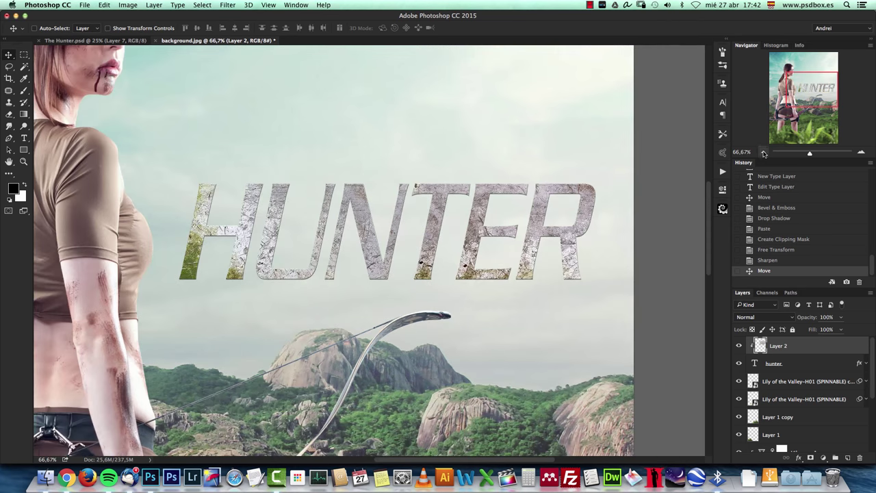
{"action": "left_click", "coordinate": [762, 152]}
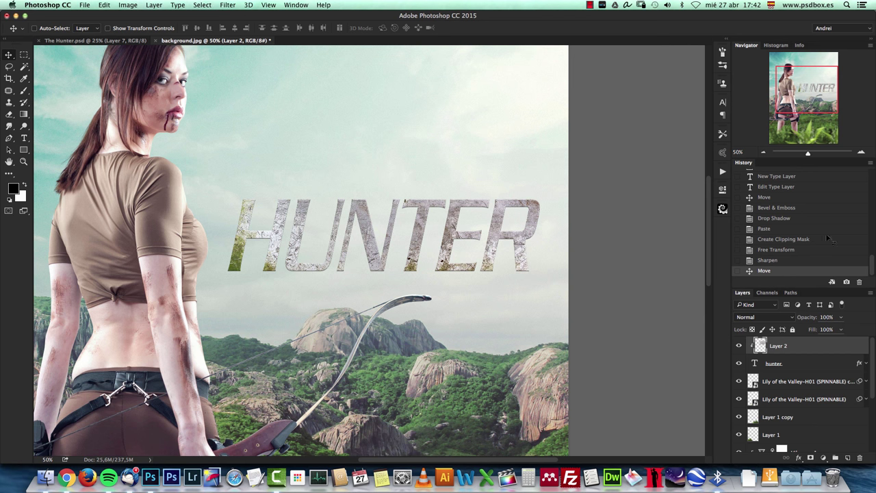
{"action": "left_click", "coordinate": [861, 154]}
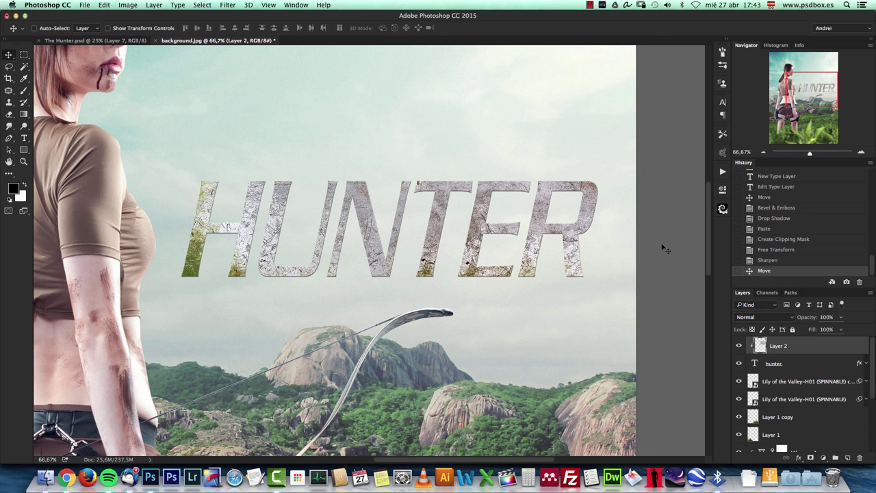
{"action": "left_click", "coordinate": [722, 210]}
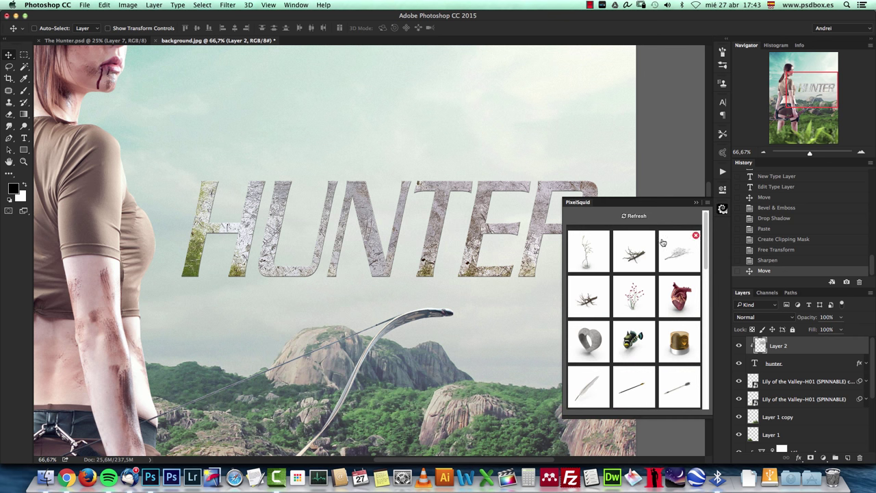
Place the PixelSquid Hunting Sport Arrow at high resolution, shadows off, turned horizontal, and free-transform it
{"action": "left_click", "coordinate": [678, 377]}
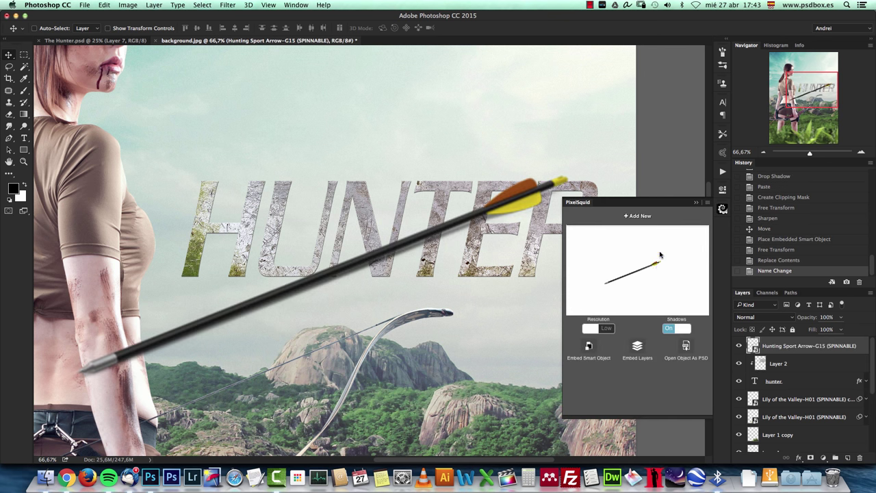
{"action": "left_click", "coordinate": [605, 329]}
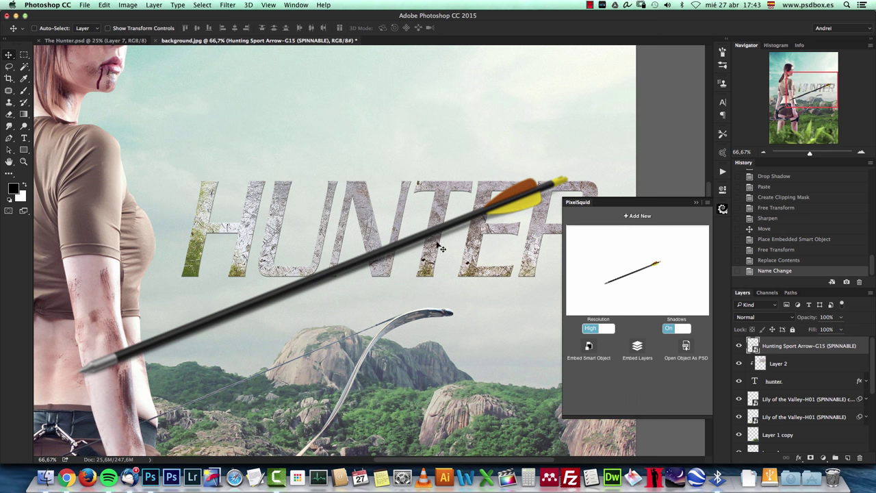
{"action": "left_click", "coordinate": [672, 329]}
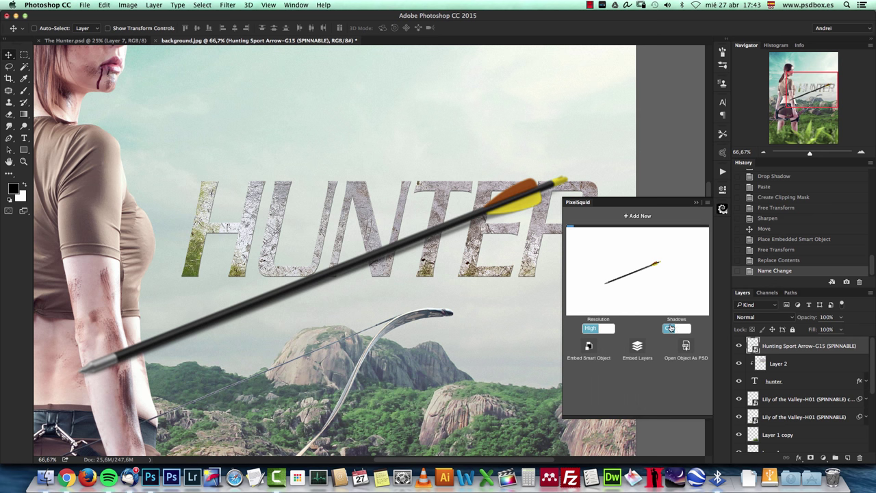
{"action": "left_click", "coordinate": [673, 330]}
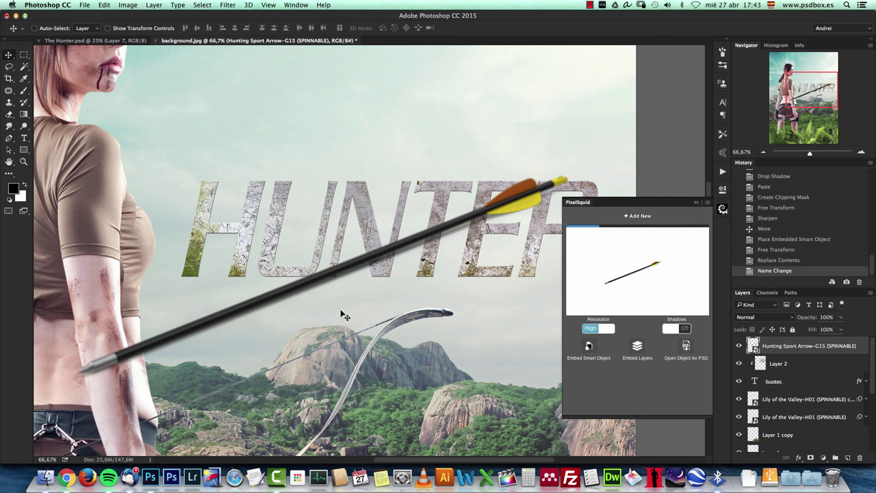
{"action": "left_click_drag", "start_coordinate": [622, 288], "coordinate": [600, 279]}
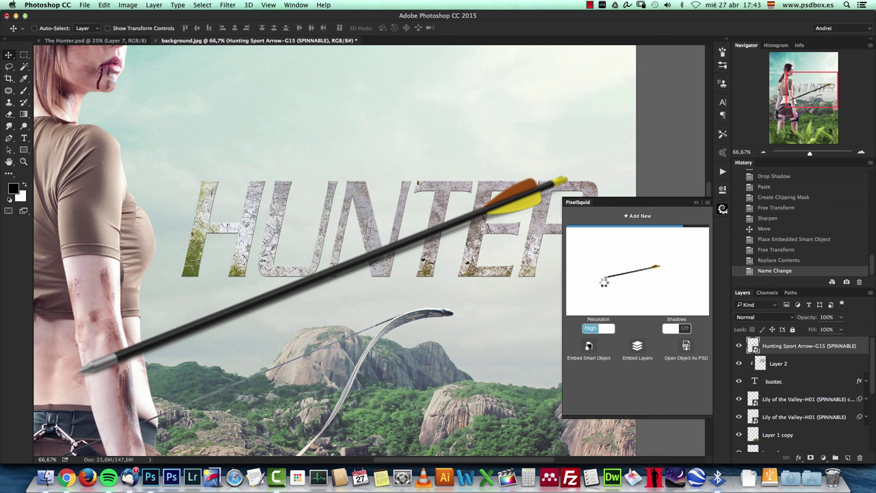
{"action": "left_click", "coordinate": [763, 152]}
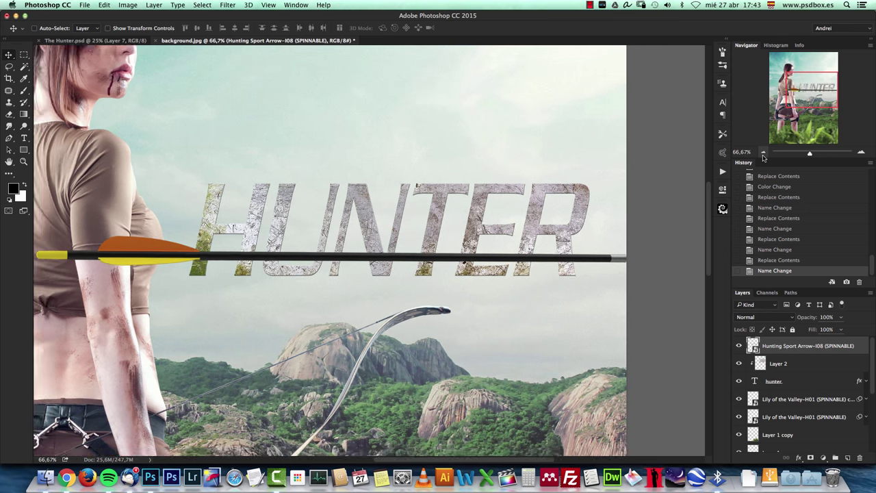
{"action": "left_click", "coordinate": [763, 152]}
{"action": "key", "text": "super+t"}
Shrink the arrow over the title, commit it, and rasterize the arrow layer
{"action": "left_click_drag", "start_coordinate": [567, 448], "coordinate": [407, 245]}
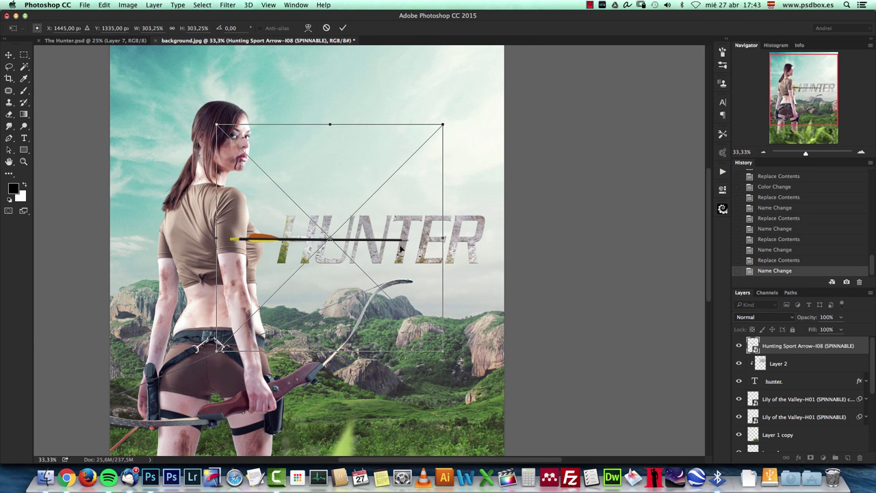
{"action": "key", "text": "Return"}
{"action": "key", "text": "super+1"}
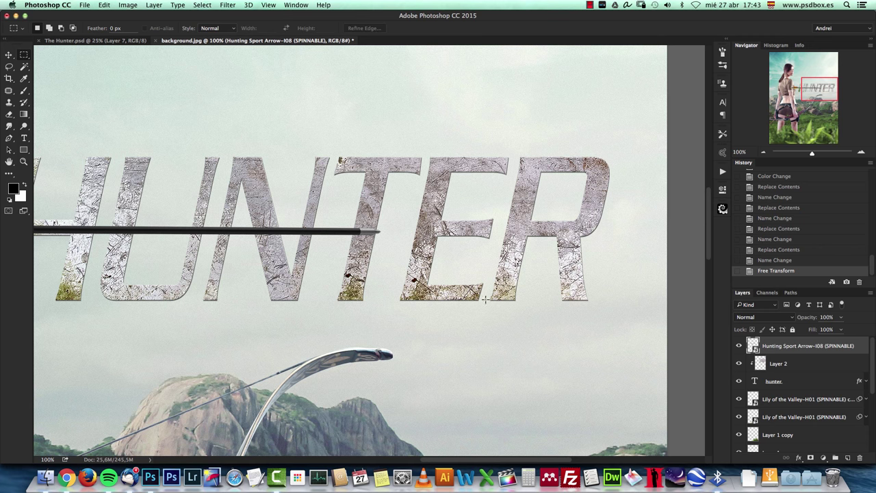
{"action": "right_click", "coordinate": [849, 341]}
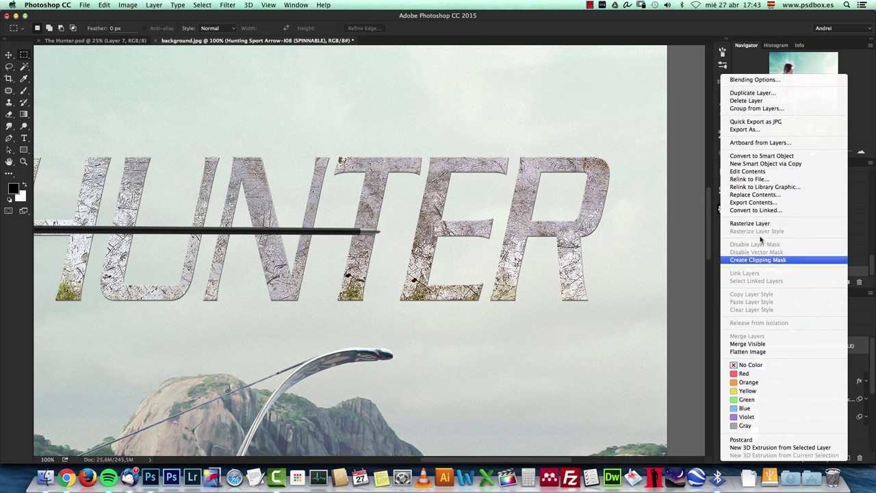
{"action": "left_click", "coordinate": [777, 228]}
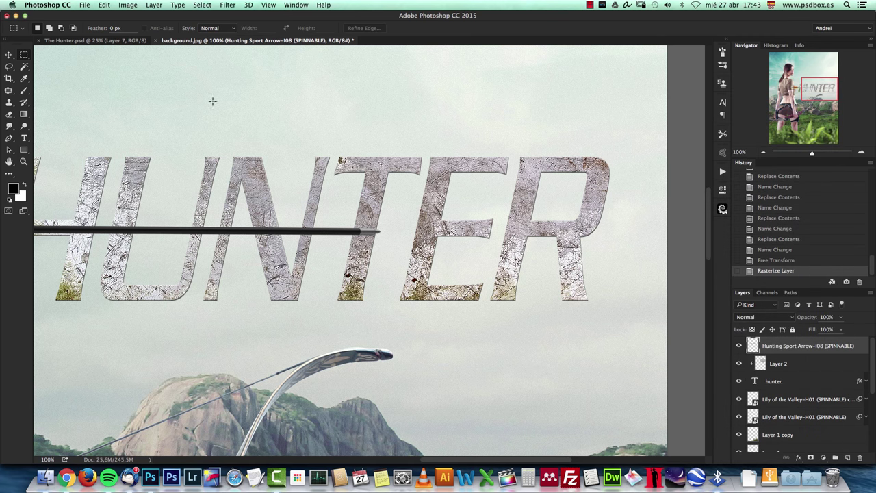
Cut the arrow section over NTE onto its own layer and move it past the R
{"action": "left_click_drag", "start_coordinate": [461, 291], "coordinate": [267, 161]}
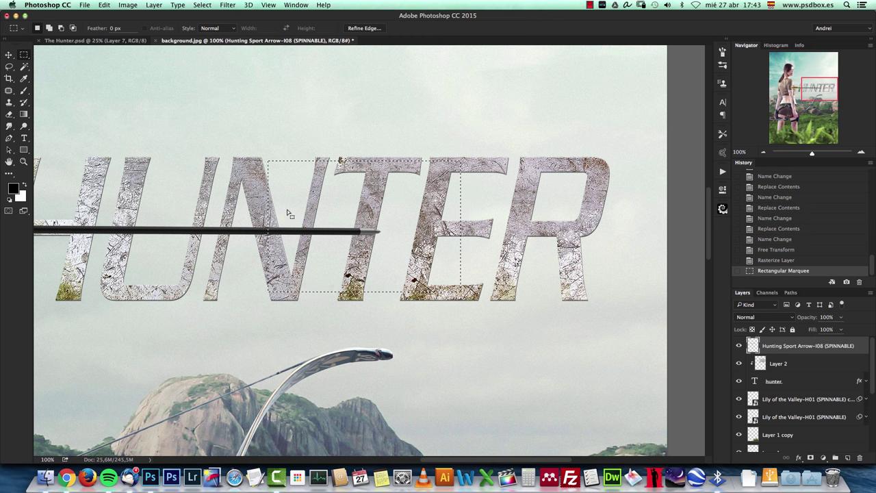
{"action": "right_click", "coordinate": [353, 258]}
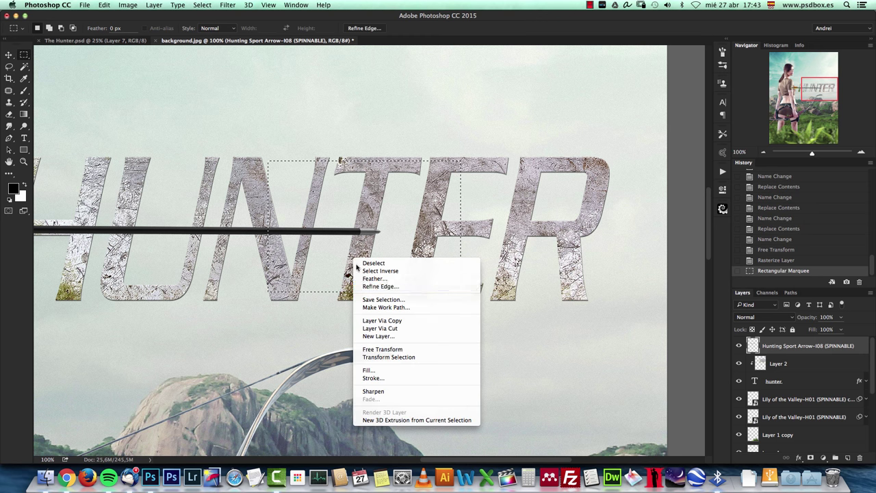
{"action": "left_click", "coordinate": [408, 328]}
{"action": "key", "text": "v"}
{"action": "key", "text": "Down"}
{"action": "key", "text": "Down"}
{"action": "key", "text": "Down"}
{"action": "key", "text": "Down"}
{"action": "key", "text": "Down"}
{"action": "key", "text": "Down"}
{"action": "key", "text": "super+z"}
{"action": "left_click_drag", "start_coordinate": [360, 256], "coordinate": [611, 247]}
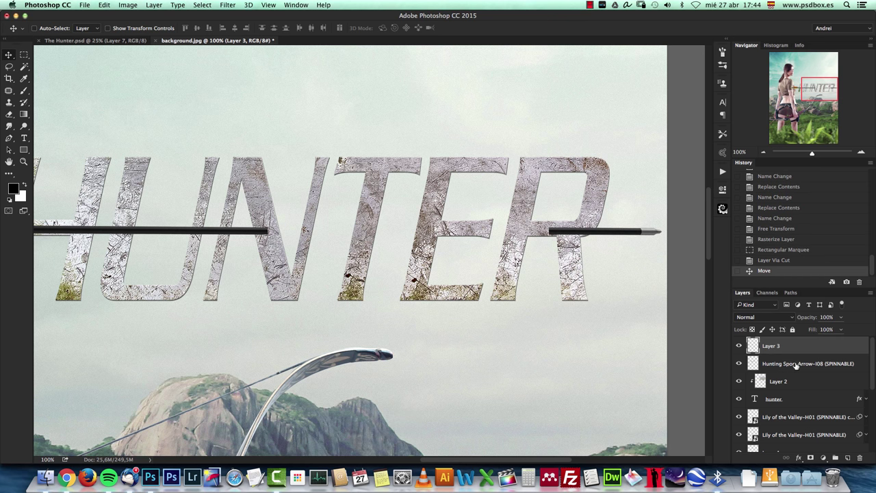
Move the arrow layers below the hunter text layer
{"action": "left_click", "coordinate": [840, 360], "text": "shift"}
{"action": "left_click_drag", "start_coordinate": [872, 351], "coordinate": [810, 390]}
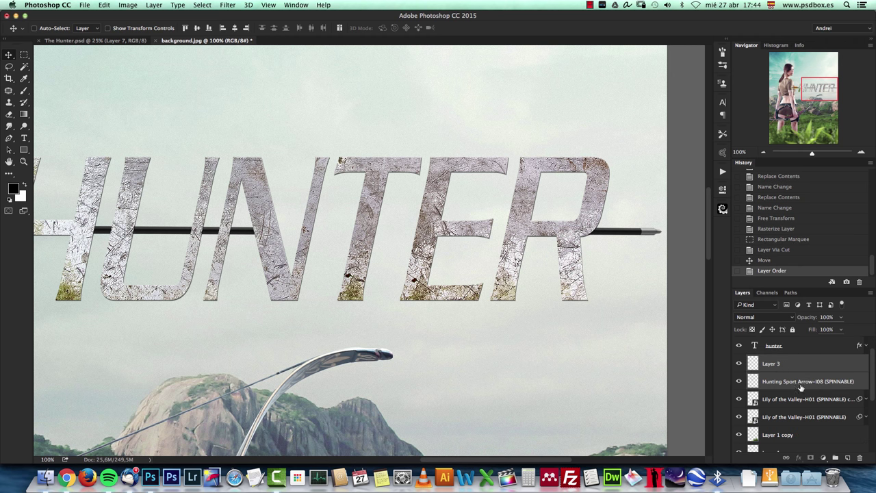
{"action": "left_click", "coordinate": [800, 384]}
{"action": "scroll", "coordinate": [545, 322], "scroll_direction": "left", "scroll_amount": 6}
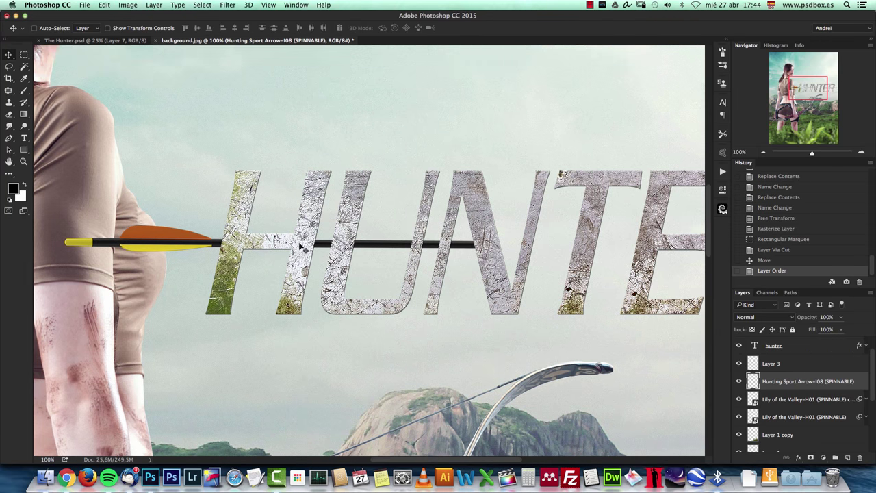
Duplicate the arrow, move the copy right, and delete its extra fletching over HU
{"action": "key", "text": "super+j"}
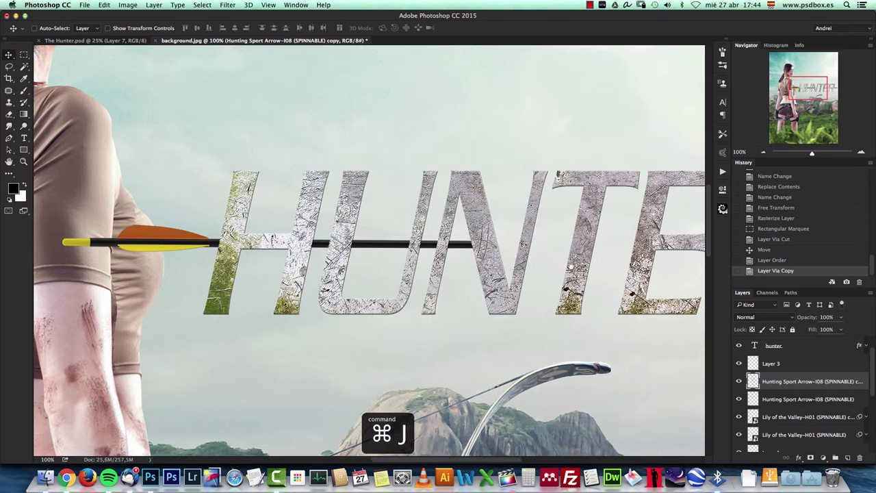
{"action": "scroll", "coordinate": [327, 250], "scroll_direction": "right", "scroll_amount": 6}
{"action": "left_click_drag", "start_coordinate": [208, 246], "coordinate": [574, 247]}
{"action": "left_click_drag", "start_coordinate": [198, 159], "coordinate": [172, 172]}
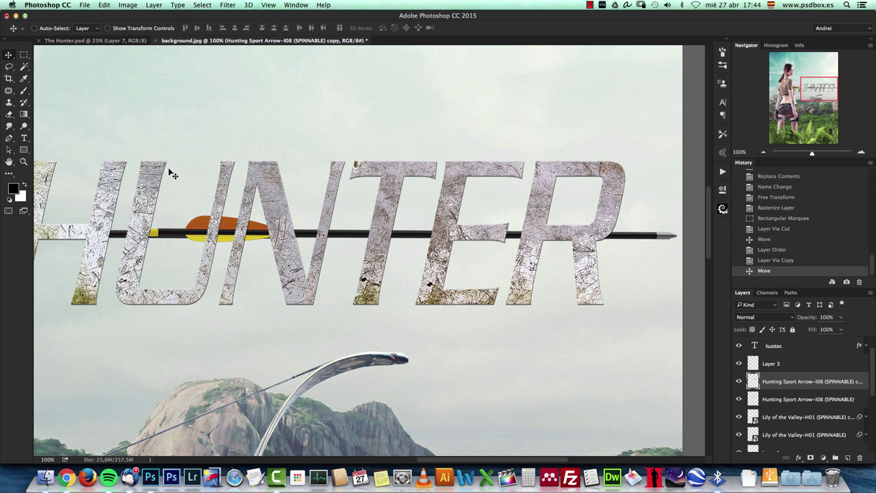
{"action": "left_click", "coordinate": [24, 55]}
{"action": "left_click_drag", "start_coordinate": [90, 157], "coordinate": [282, 287]}
{"action": "key", "text": "BackSpace"}
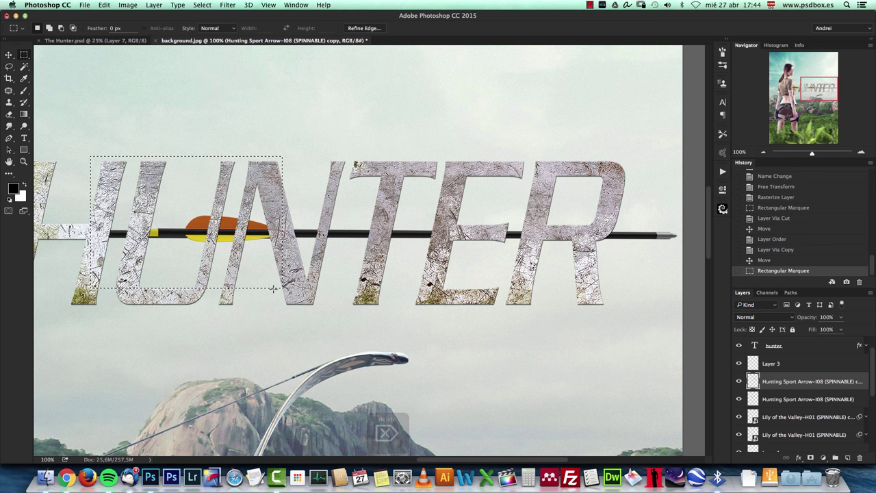
{"action": "key", "text": "super+d"}
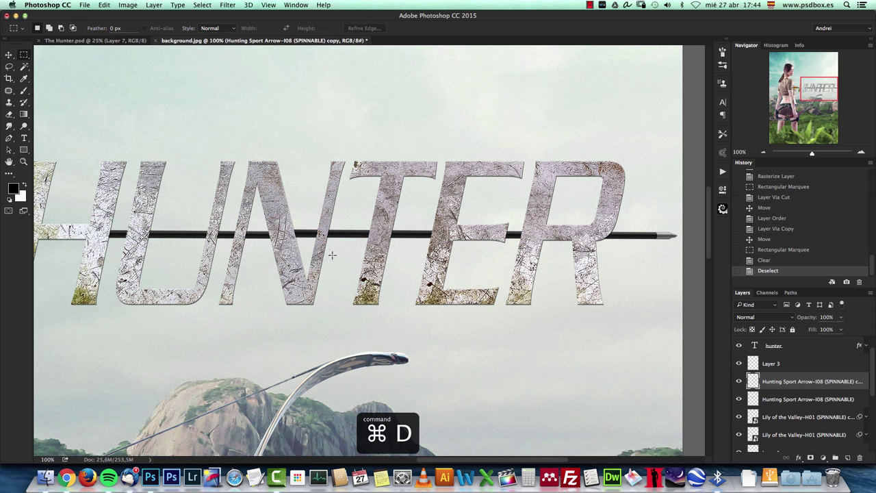
Nudge the arrow copy and tip piece down so the shaft lines up across HUNTER
{"action": "key", "text": "v"}
{"action": "key", "text": "Down"}
{"action": "key", "text": "Down"}
{"action": "key", "text": "Down"}
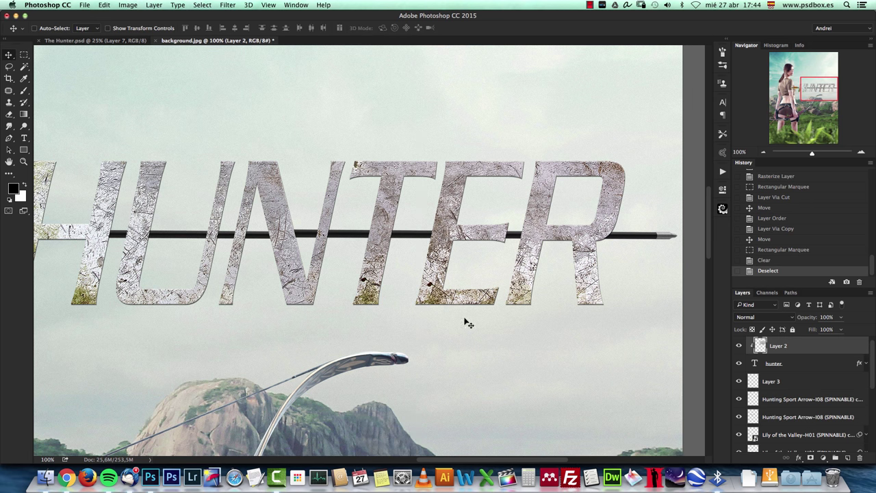
{"action": "left_click", "coordinate": [740, 347]}
{"action": "left_click", "coordinate": [739, 347]}
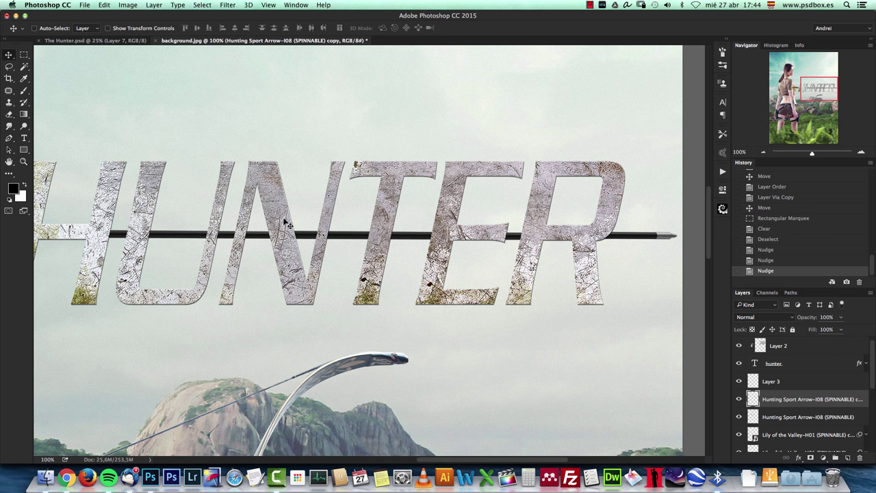
{"action": "key", "text": "Down"}
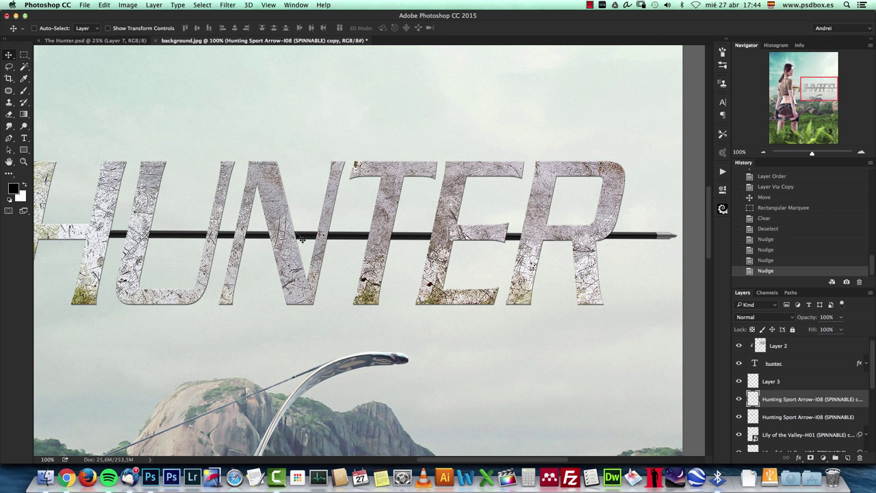
{"action": "key", "text": "super"}
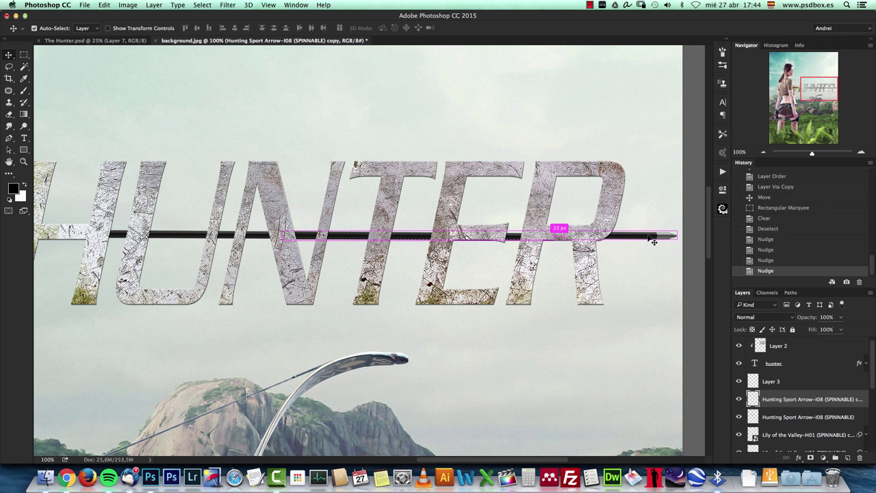
{"action": "left_click", "coordinate": [646, 241], "text": "super"}
{"action": "key", "text": "Down"}
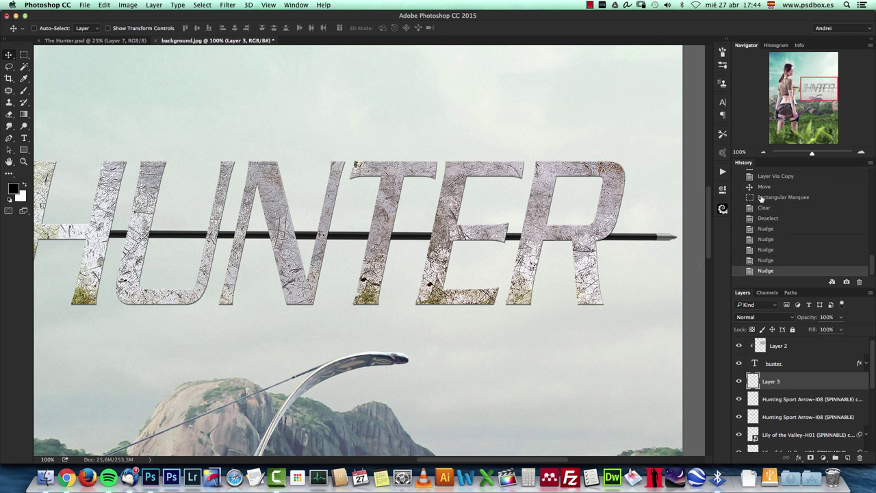
{"action": "left_click", "coordinate": [764, 154]}
{"action": "left_click", "coordinate": [760, 156]}
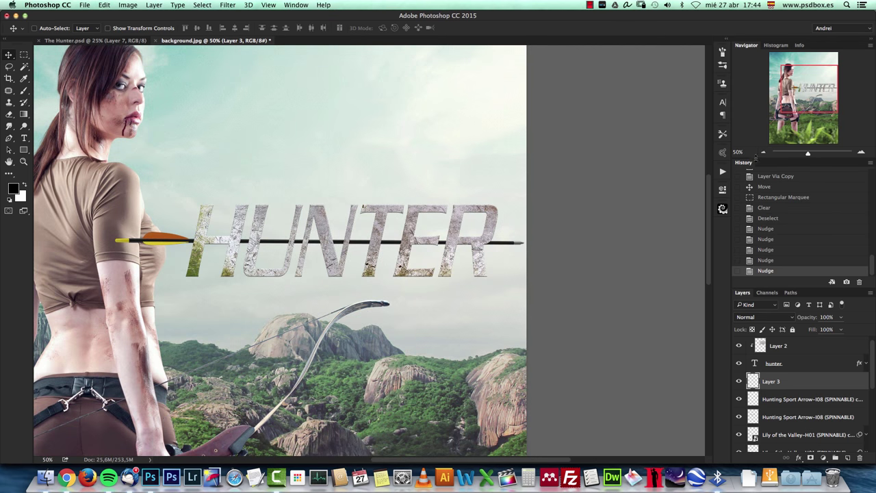
Duplicate the hunter text, retype it as THE at a smaller size, and move it above HUNTER
{"action": "left_click", "coordinate": [839, 366]}
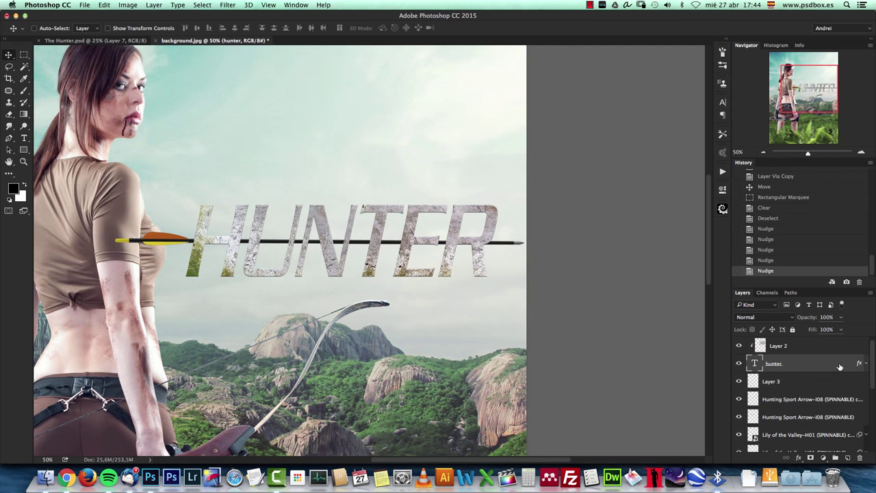
{"action": "left_click_drag", "start_coordinate": [836, 362], "coordinate": [821, 346]}
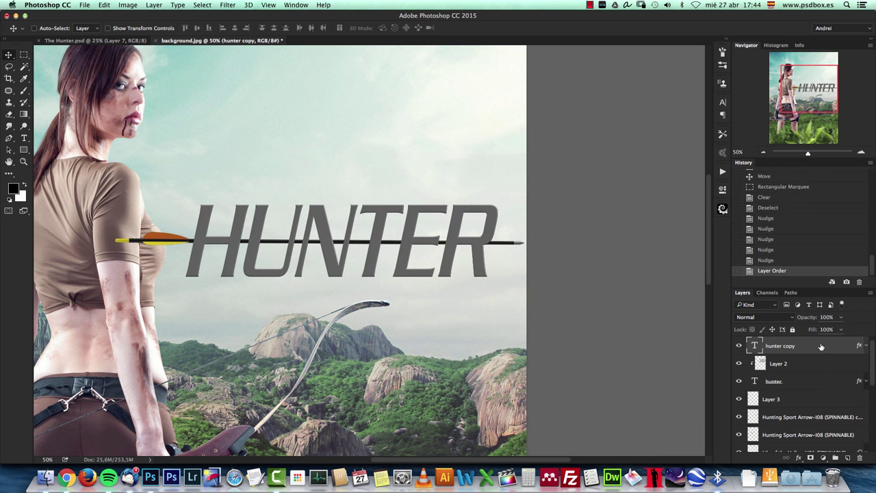
{"action": "double_click", "coordinate": [754, 347]}
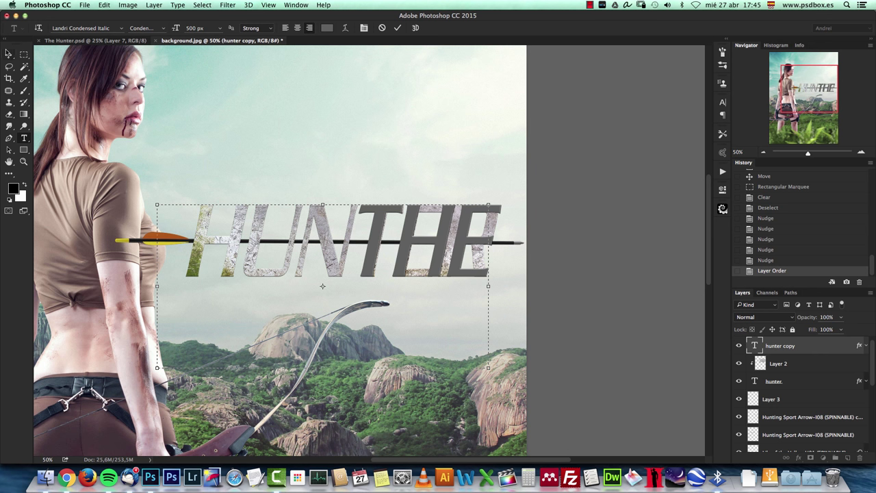
{"action": "left_click_drag", "start_coordinate": [346, 219], "coordinate": [463, 218]}
{"action": "left_click", "coordinate": [219, 28]}
{"action": "left_click", "coordinate": [206, 151]}
{"action": "key", "text": "super+Return"}
{"action": "key", "text": "v"}
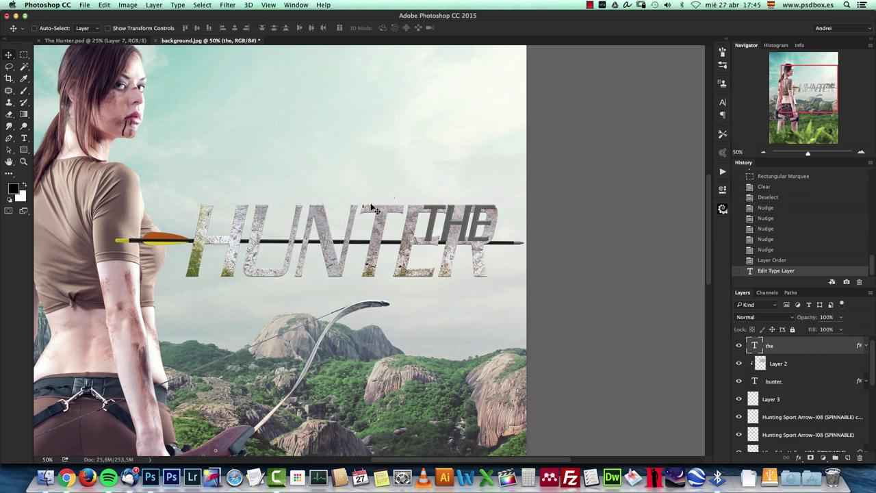
{"action": "left_click_drag", "start_coordinate": [371, 208], "coordinate": [149, 163]}
{"action": "left_click", "coordinate": [811, 363]}
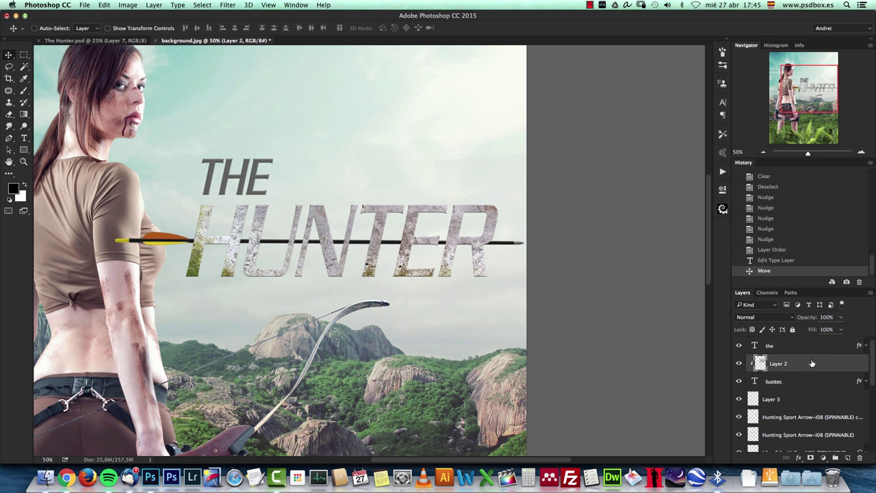
Duplicate Layer 2 above THE, clip it to THE, and position the texture inside
{"action": "left_click_drag", "start_coordinate": [811, 364], "coordinate": [810, 349]}
{"action": "left_click", "coordinate": [807, 354], "text": "alt"}
{"action": "left_click_drag", "start_coordinate": [287, 208], "coordinate": [303, 136]}
{"action": "key", "text": "super+1"}
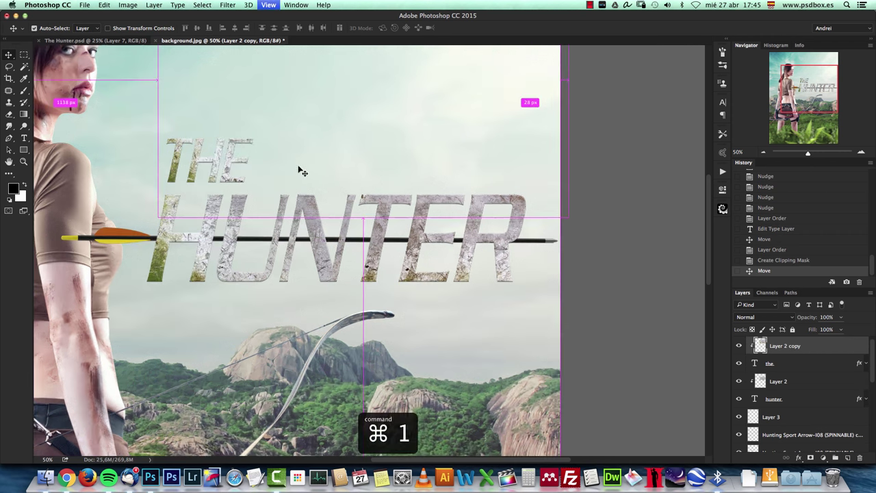
{"action": "left_click_drag", "start_coordinate": [214, 262], "coordinate": [274, 253]}
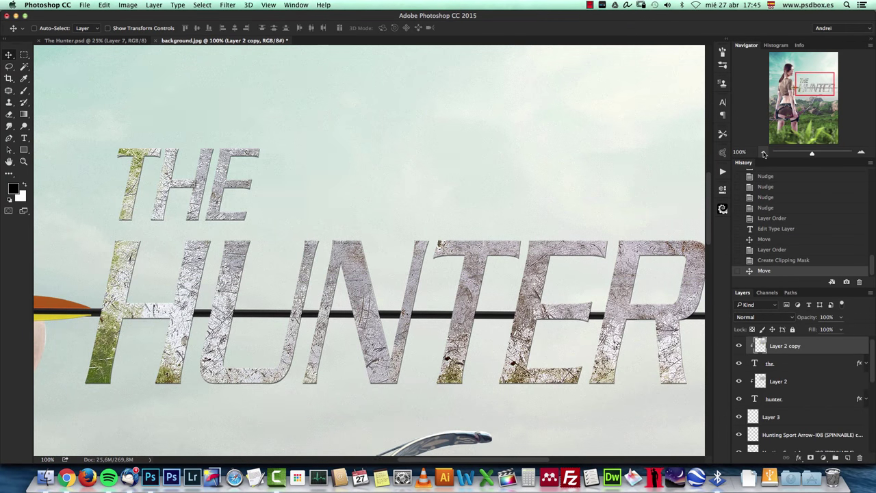
Zoom out to the full poster and expand the effects lists of THE and hunter
{"action": "left_click", "coordinate": [764, 153]}
{"action": "left_click_drag", "start_coordinate": [406, 197], "coordinate": [455, 156]}
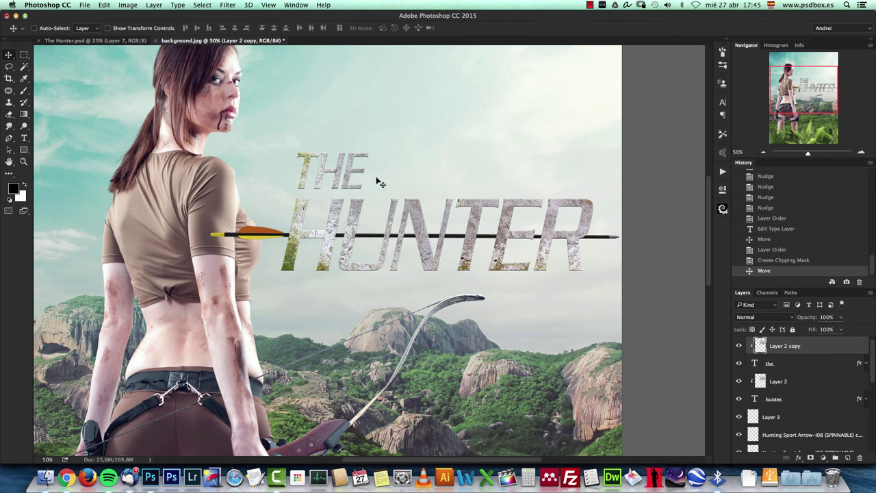
{"action": "left_click", "coordinate": [763, 153]}
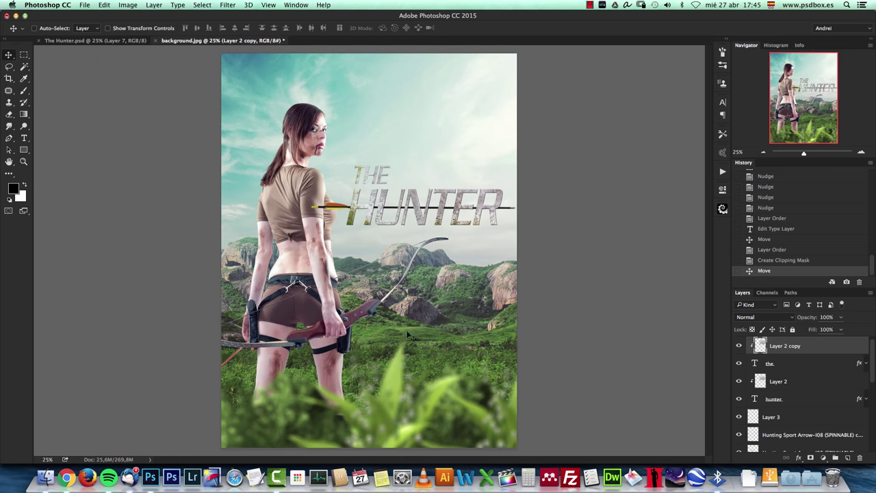
{"action": "left_click", "coordinate": [867, 362]}
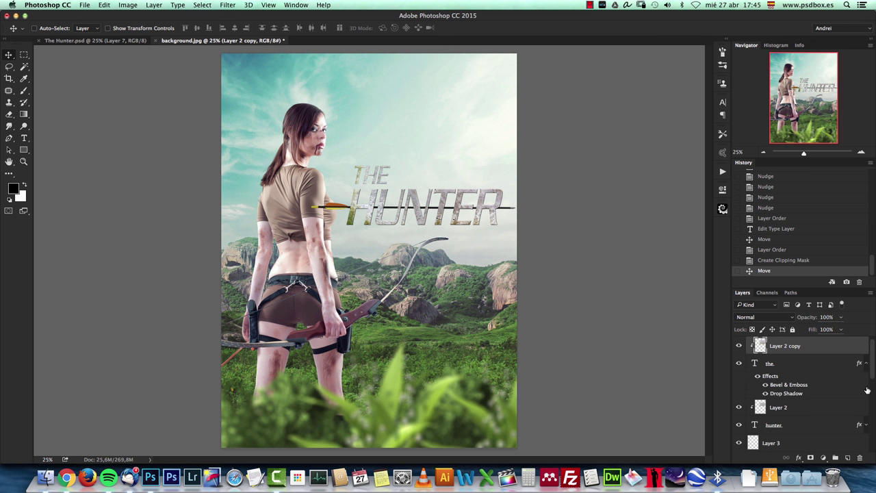
{"action": "left_click", "coordinate": [865, 425]}
Add a new empty layer above Layer 2 copy
{"action": "left_click", "coordinate": [866, 422]}
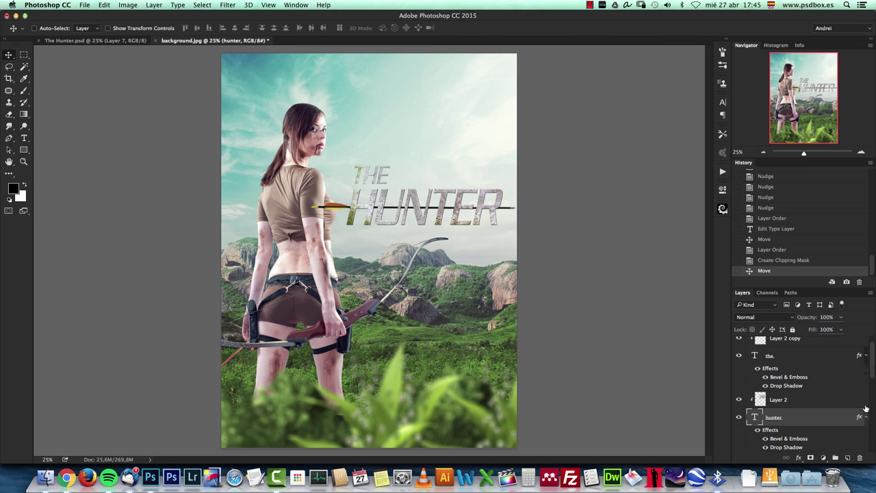
{"action": "scroll", "coordinate": [866, 357], "scroll_direction": "down", "scroll_amount": 10}
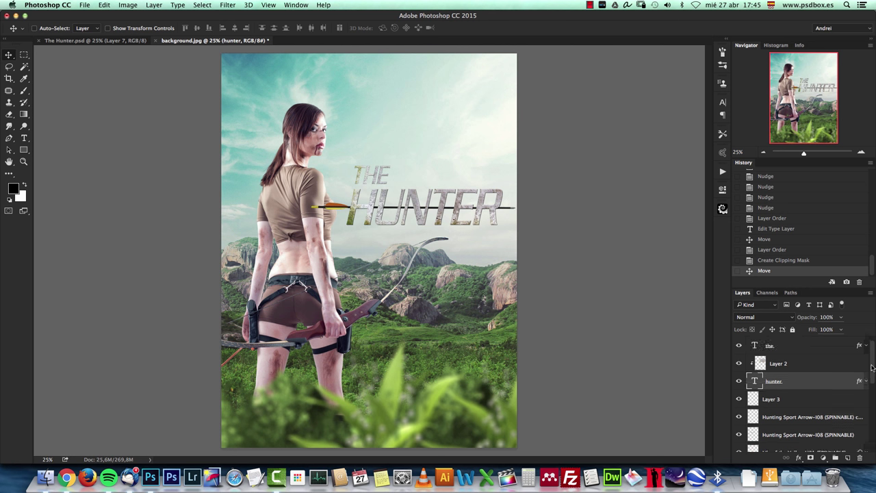
{"action": "left_click_drag", "start_coordinate": [872, 431], "coordinate": [867, 360]}
{"action": "left_click", "coordinate": [820, 346]}
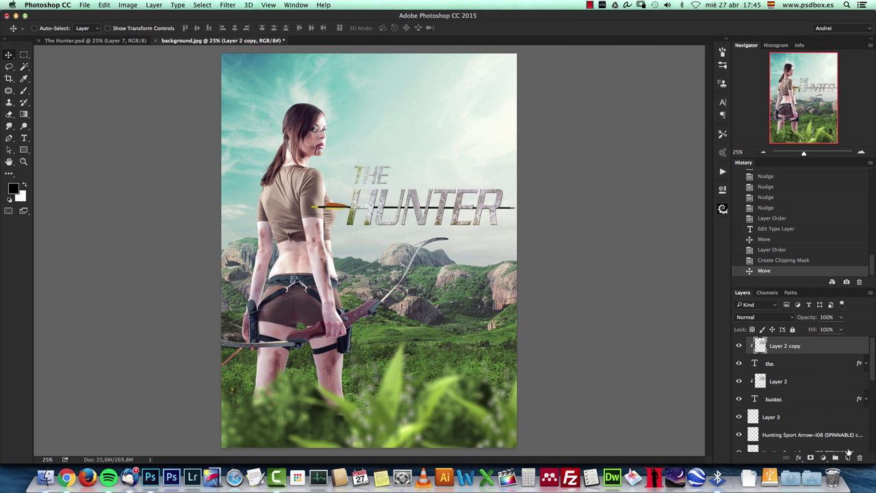
{"action": "left_click", "coordinate": [848, 456]}
Group the new Layer 4 and name the group adjustments
{"action": "key", "text": "super+g"}
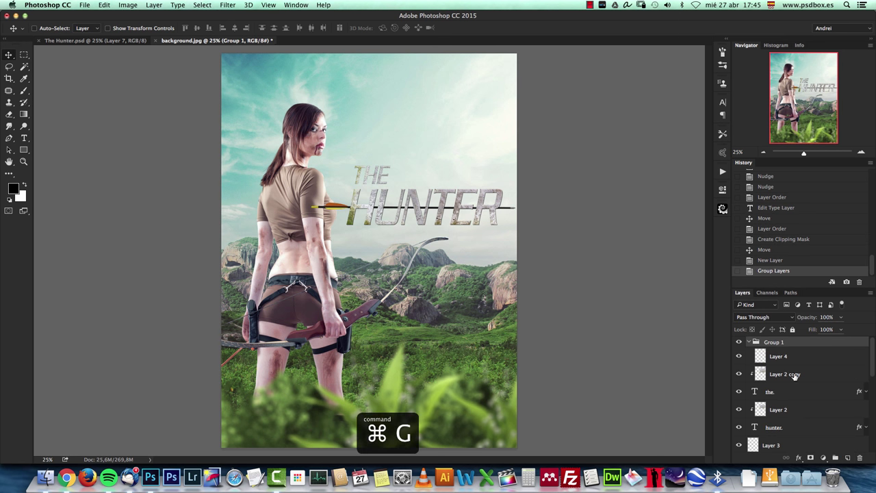
{"action": "double_click", "coordinate": [773, 342]}
{"action": "type", "text": "adjustments"}
{"action": "key", "text": "Return"}
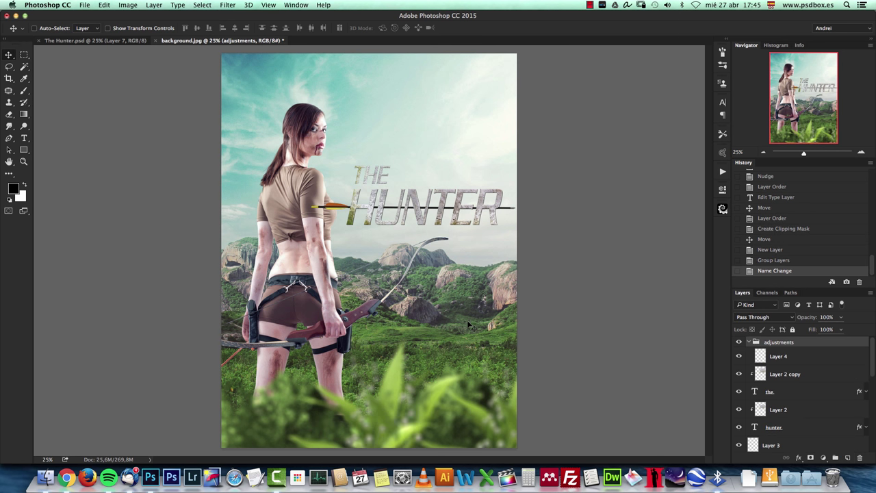
{"action": "key", "text": "alt+bracketleft"}
{"action": "left_click", "coordinate": [822, 457]}
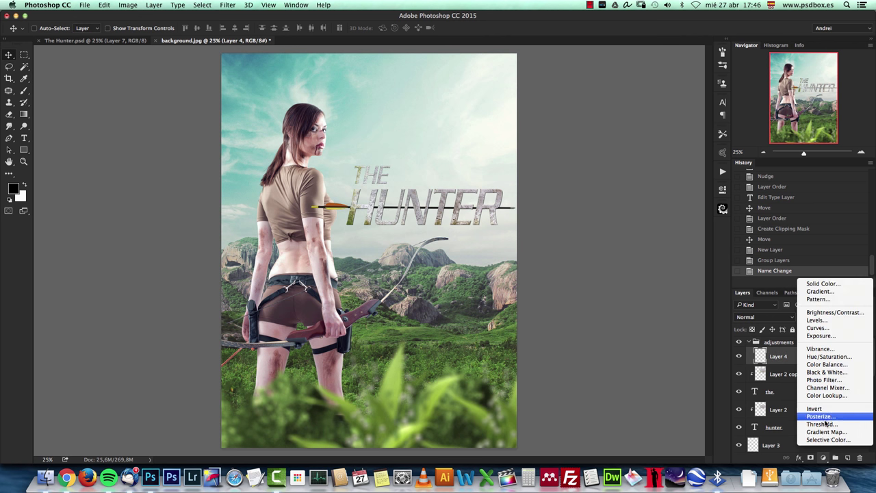
Add a Gradient Map adjustment using the Sepia-Blue 1 preset from the Photographic Toning set
{"action": "left_click", "coordinate": [818, 437]}
{"action": "left_click", "coordinate": [642, 213]}
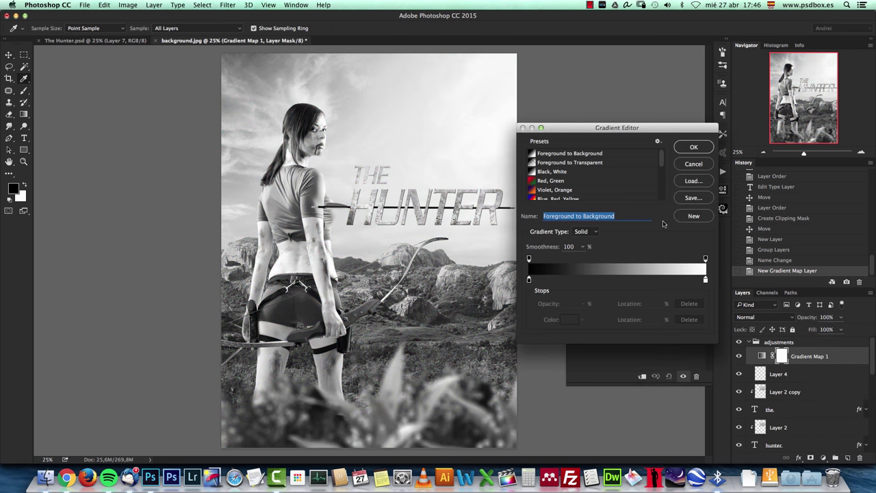
{"action": "left_click", "coordinate": [658, 141]}
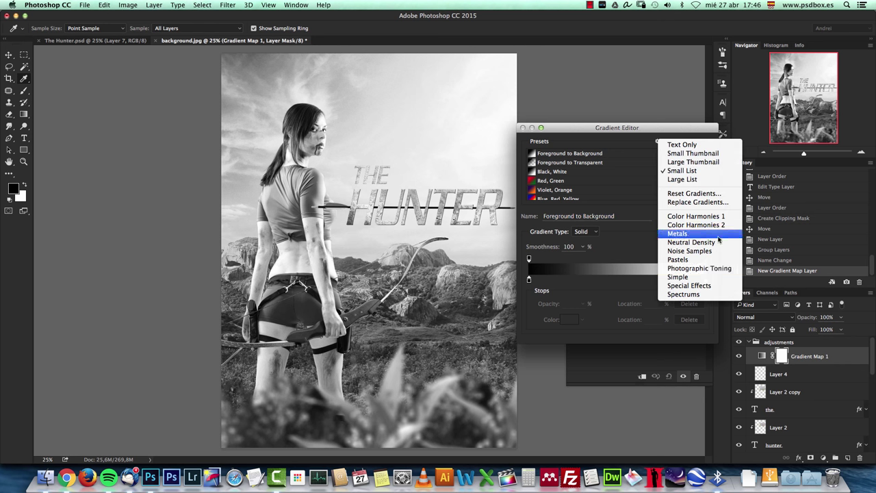
{"action": "left_click", "coordinate": [693, 270]}
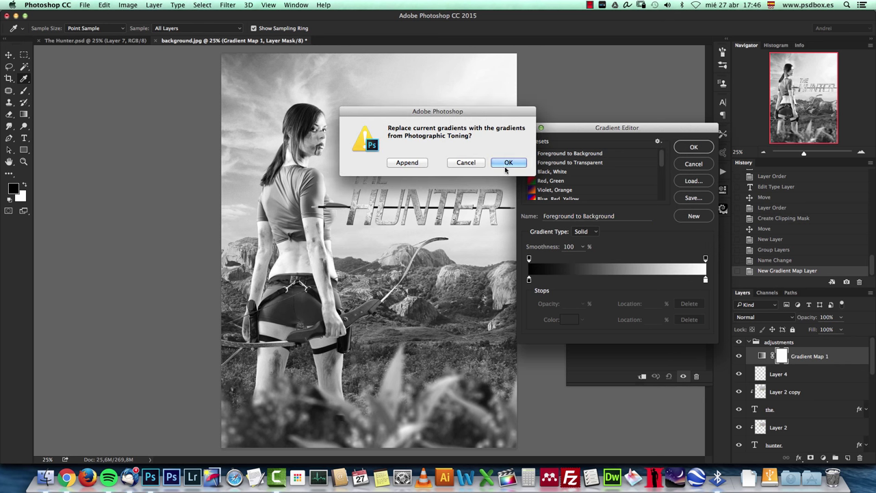
{"action": "left_click", "coordinate": [508, 162]}
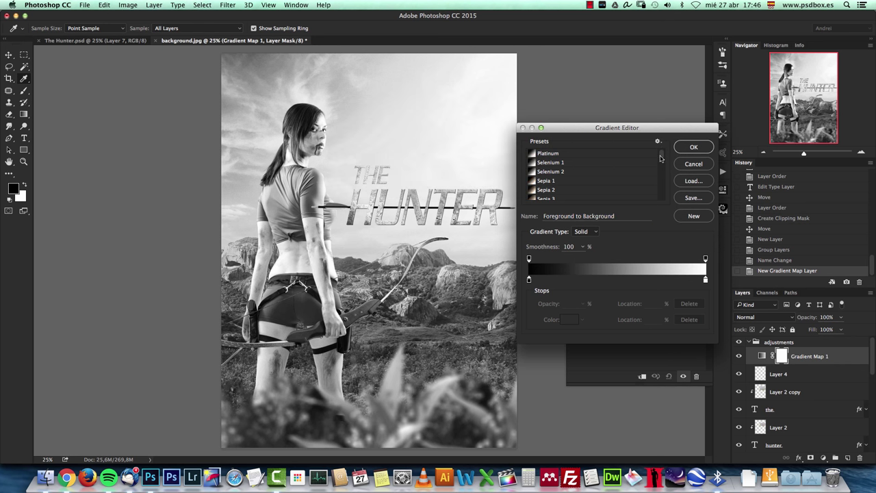
{"action": "left_click_drag", "start_coordinate": [660, 158], "coordinate": [655, 189]}
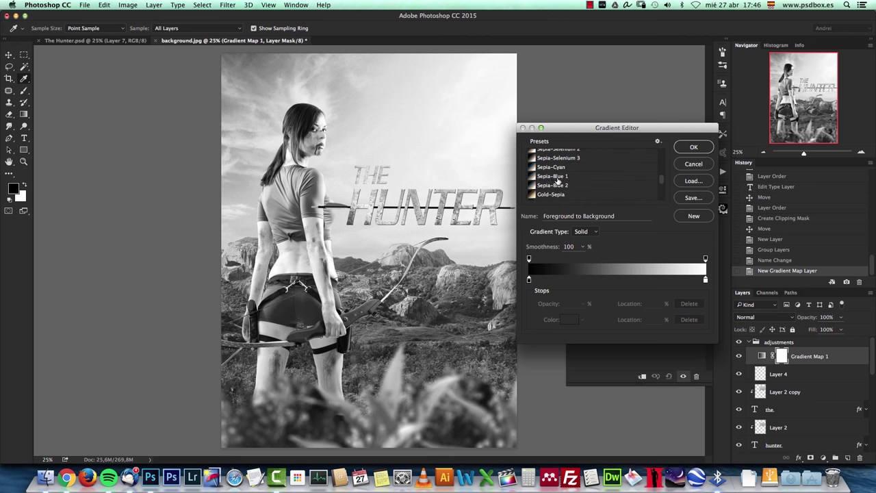
{"action": "left_click", "coordinate": [557, 177]}
{"action": "left_click", "coordinate": [693, 148]}
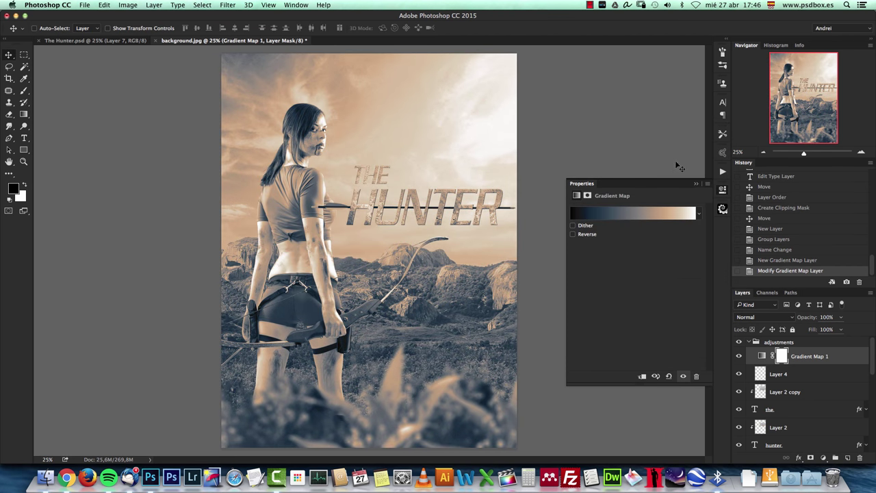
Set the gradient map to Color blend mode at 20% opacity
{"action": "left_click", "coordinate": [751, 317]}
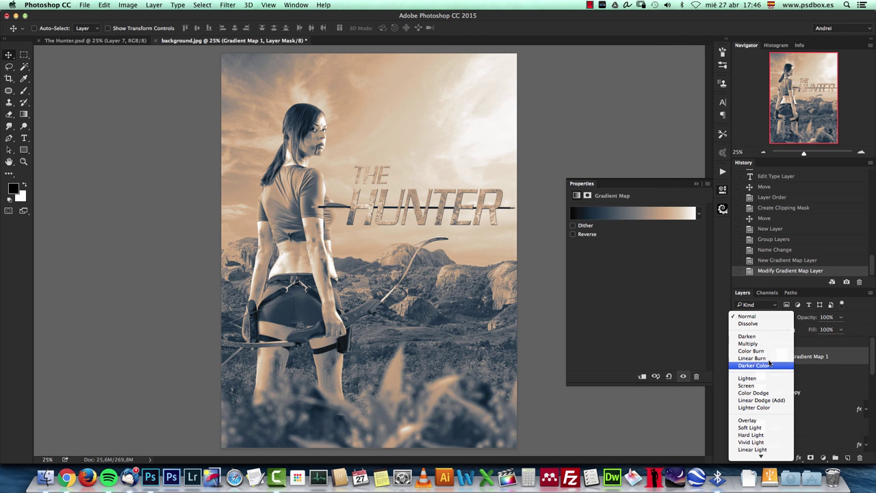
{"action": "left_click", "coordinate": [749, 450]}
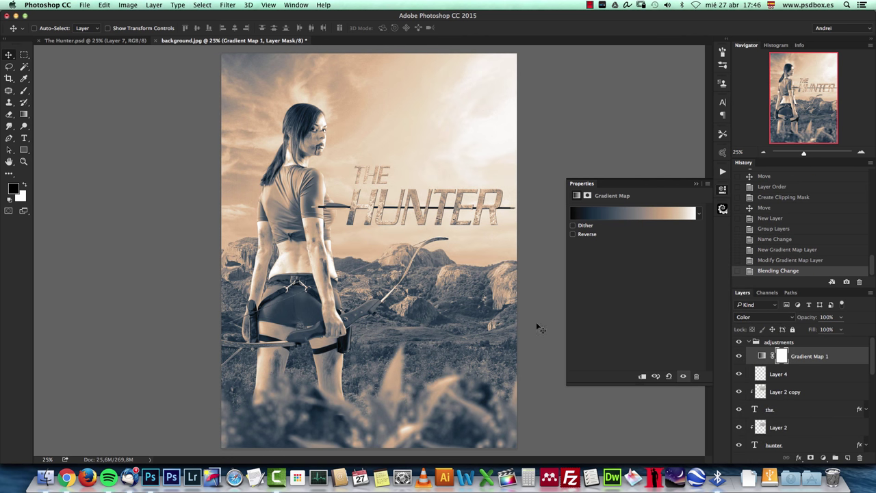
{"action": "key", "text": "Tab"}
{"action": "type", "text": "20"}
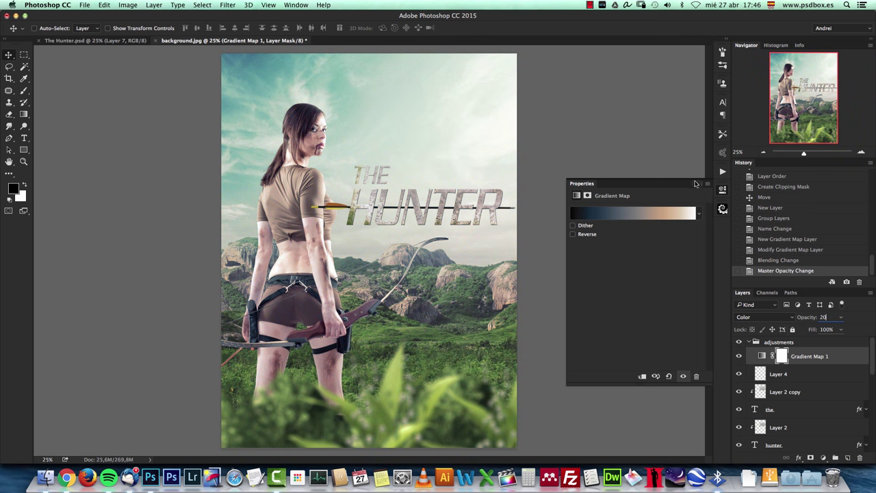
{"action": "left_click", "coordinate": [694, 183]}
Toggle the gradient map's visibility to compare the poster with and without the tint
{"action": "left_click", "coordinate": [738, 355]}
{"action": "left_click", "coordinate": [738, 356]}
{"action": "left_click", "coordinate": [738, 356]}
{"action": "left_click", "coordinate": [738, 356]}
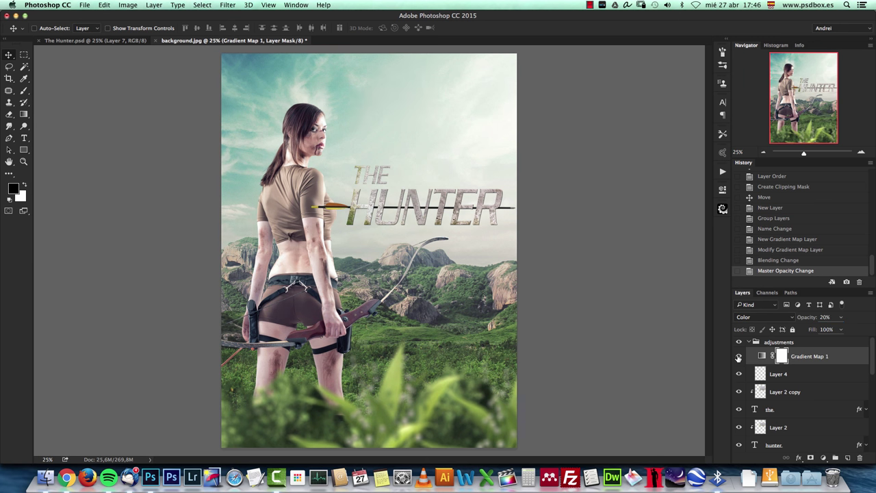
{"action": "left_click", "coordinate": [739, 356]}
{"action": "left_click", "coordinate": [739, 355]}
{"action": "left_click", "coordinate": [739, 355]}
{"action": "left_click", "coordinate": [739, 353]}
Add a Curves adjustment and set the Blue channel's black output to 5 and white output to 251
{"action": "left_click", "coordinate": [826, 461]}
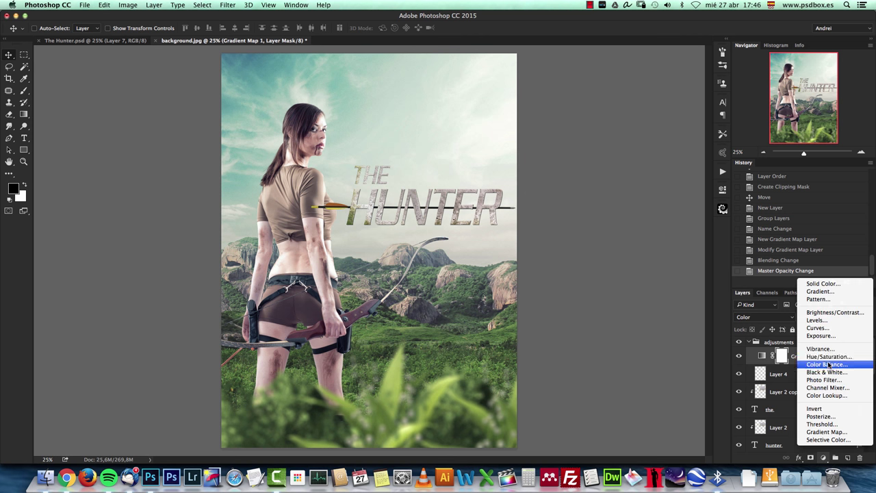
{"action": "left_click", "coordinate": [815, 355]}
{"action": "left_click", "coordinate": [613, 223]}
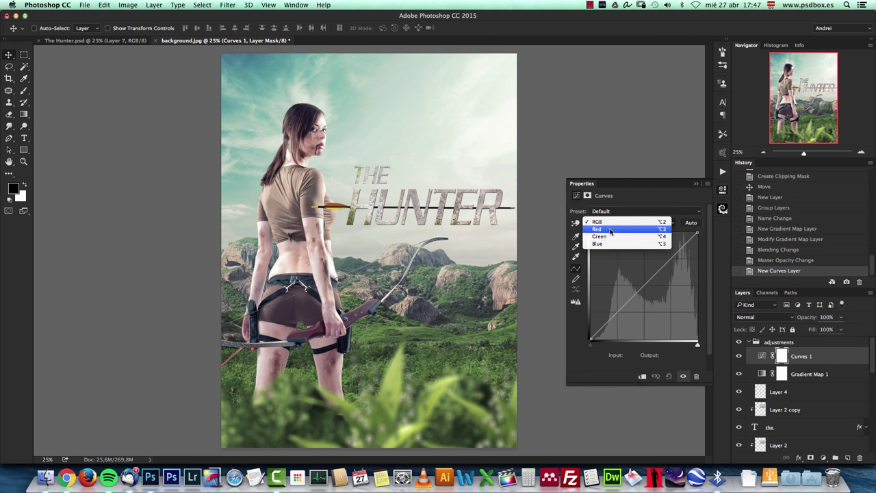
{"action": "left_click", "coordinate": [602, 245]}
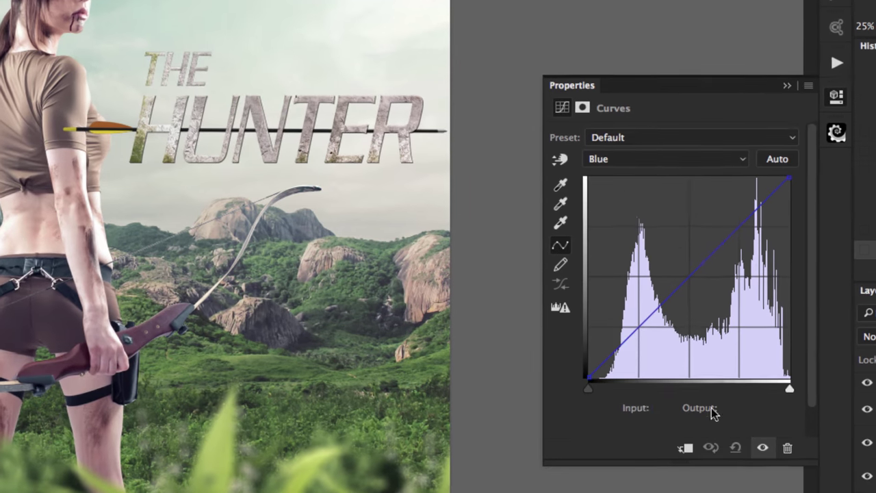
{"action": "left_click_drag", "start_coordinate": [593, 388], "coordinate": [595, 388]}
{"action": "left_click", "coordinate": [724, 407]}
{"action": "left_click_drag", "start_coordinate": [590, 374], "coordinate": [551, 385]}
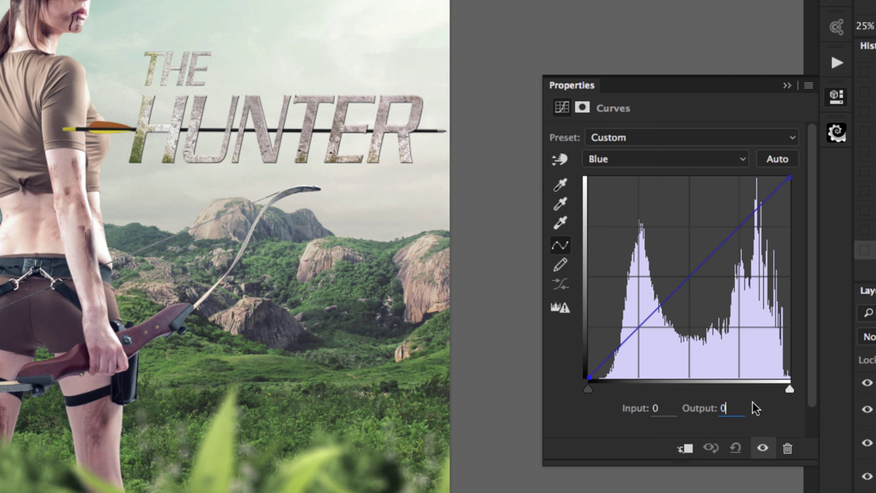
{"action": "type", "text": "5"}
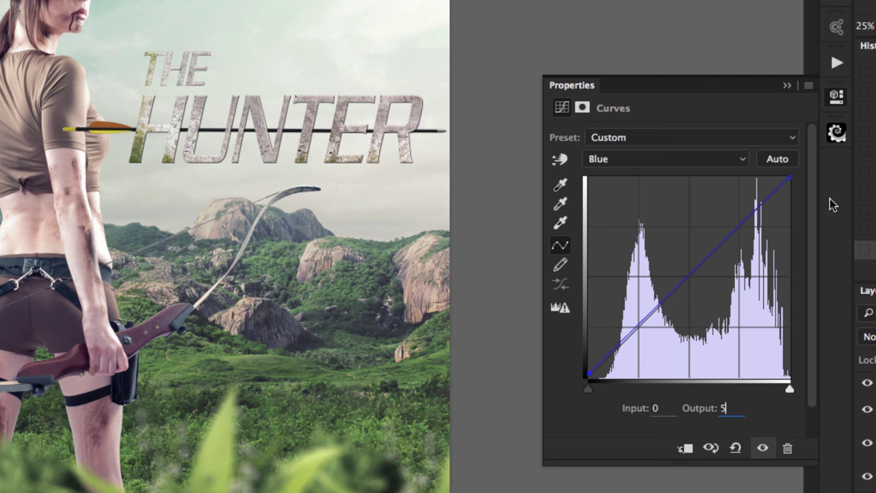
{"action": "left_click", "coordinate": [788, 177]}
{"action": "left_click", "coordinate": [739, 409]}
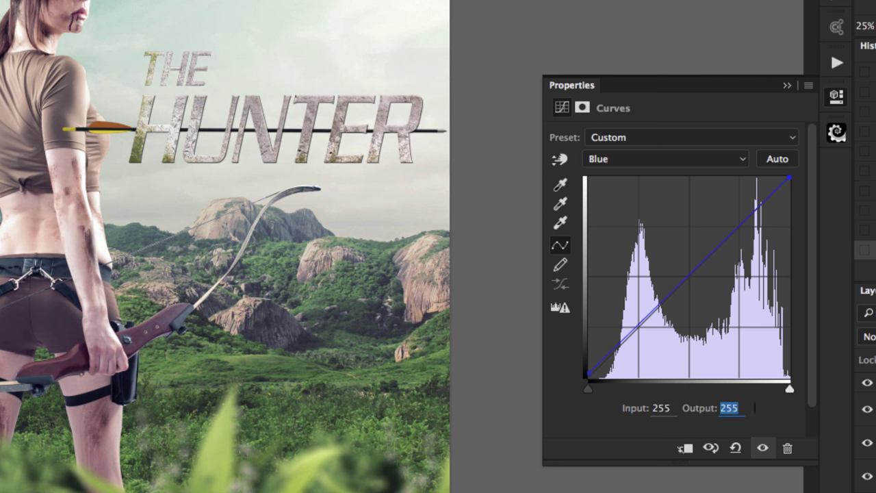
{"action": "type", "text": "251"}
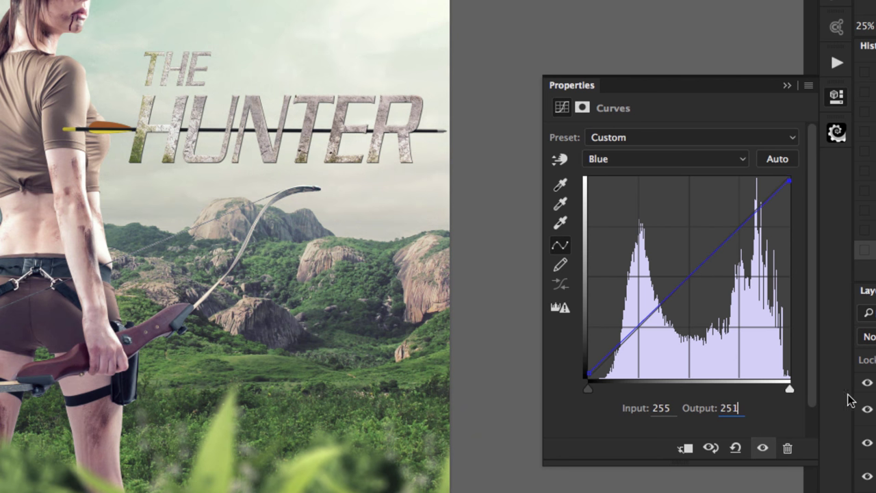
{"action": "left_click", "coordinate": [867, 410]}
On the Green curve, add points at 72/67 and 173/172, then pull a point down
{"action": "left_click", "coordinate": [636, 156]}
{"action": "left_click", "coordinate": [635, 144]}
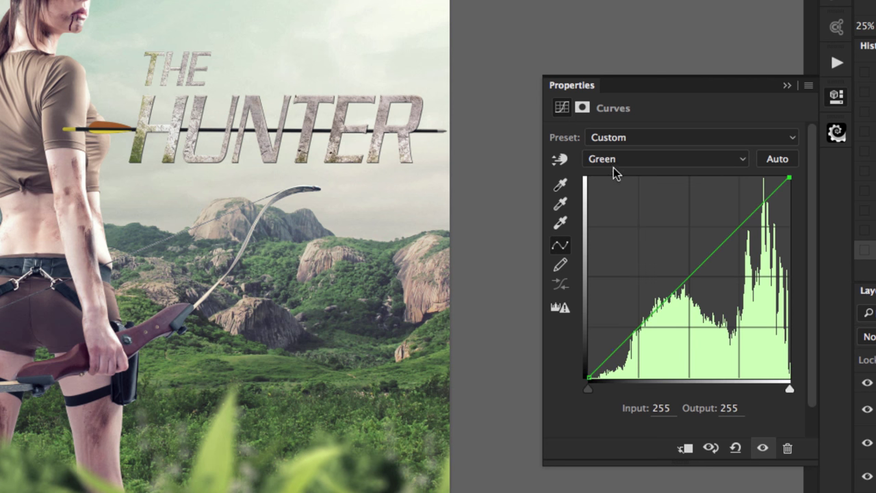
{"action": "left_click", "coordinate": [636, 328]}
{"action": "left_click", "coordinate": [658, 408]}
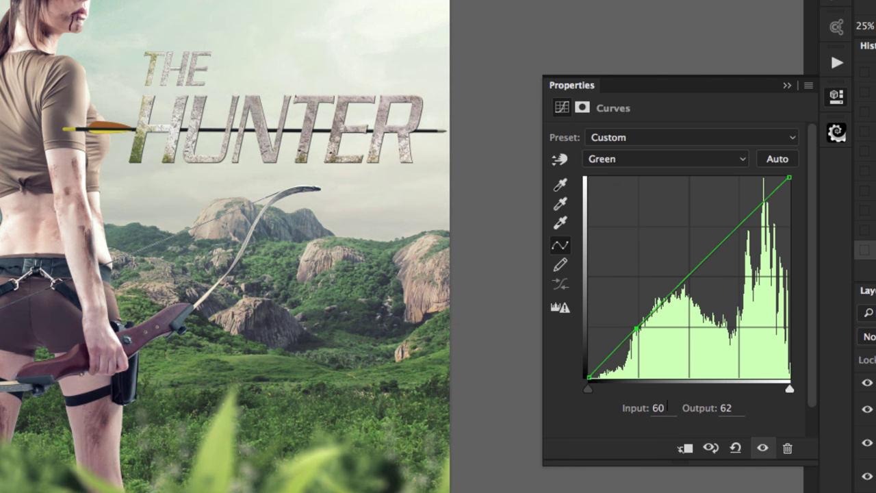
{"action": "type", "text": "72"}
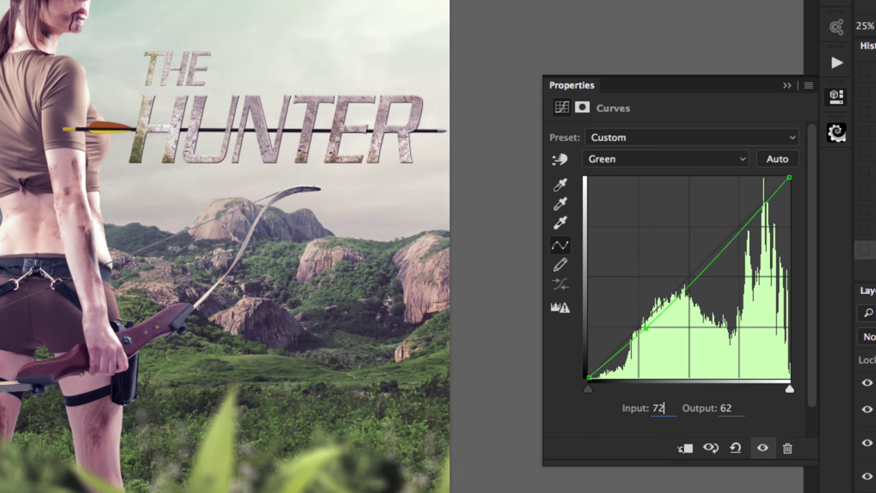
{"action": "key", "text": "Tab"}
{"action": "type", "text": "67"}
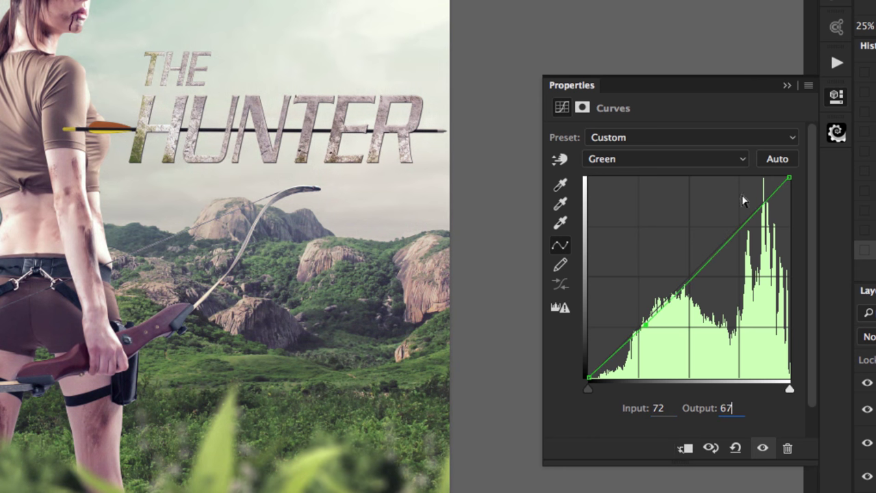
{"action": "left_click", "coordinate": [726, 240]}
{"action": "left_click", "coordinate": [663, 410]}
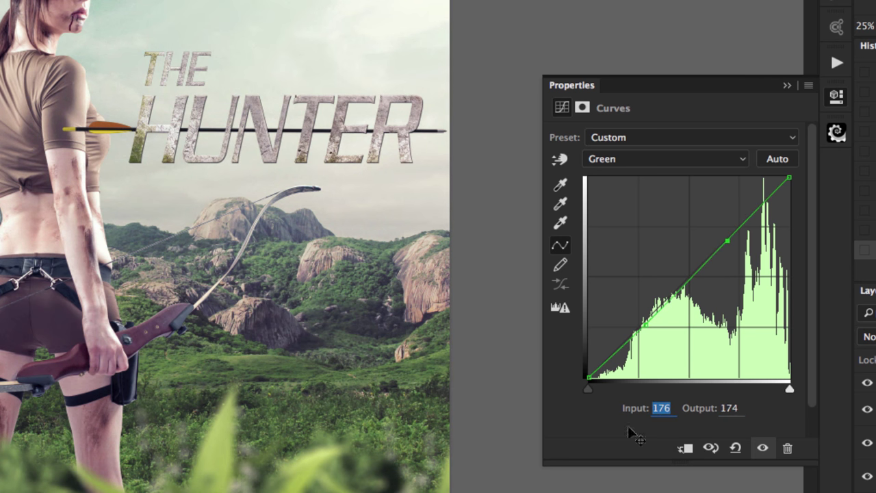
{"action": "type", "text": "173"}
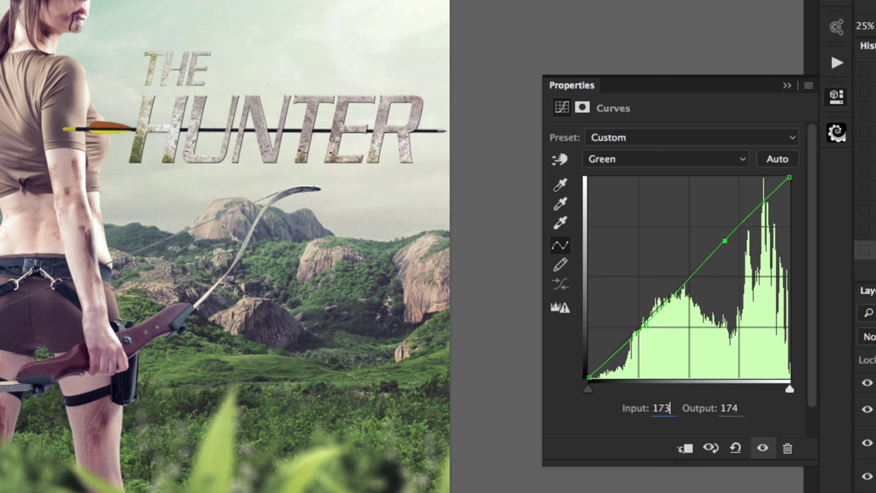
{"action": "left_click", "coordinate": [736, 407]}
{"action": "type", "text": "172"}
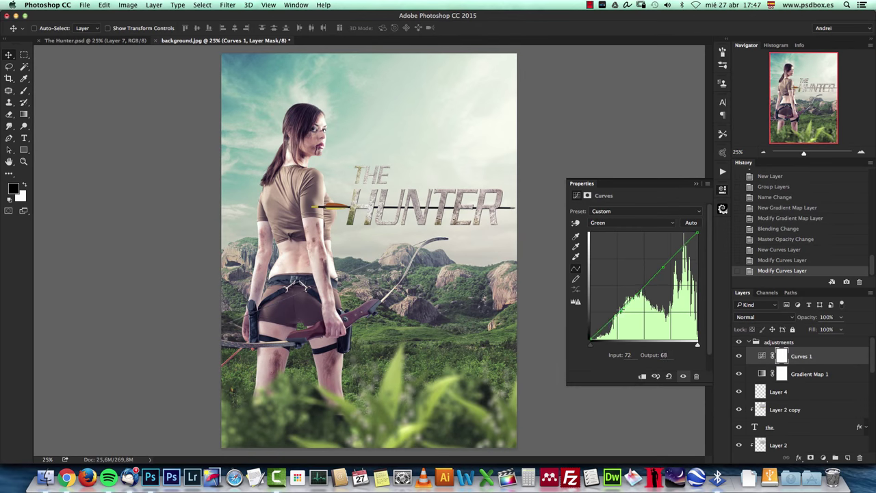
{"action": "left_click_drag", "start_coordinate": [620, 309], "coordinate": [624, 327]}
Fine-tune the green curve, undoing the last changes and re-adding a shadow point
{"action": "left_click_drag", "start_coordinate": [620, 316], "coordinate": [620, 319]}
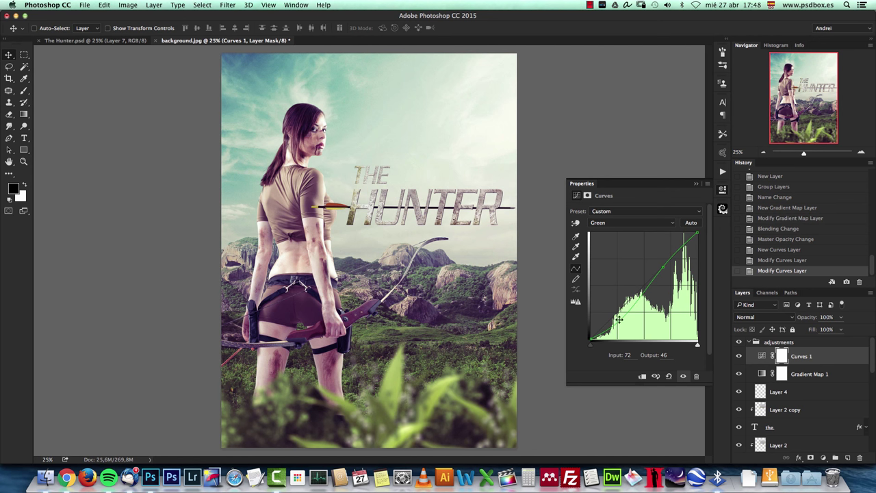
{"action": "left_click_drag", "start_coordinate": [620, 319], "coordinate": [619, 316]}
{"action": "key", "text": "super+z"}
{"action": "key", "text": "alt+super+z"}
{"action": "left_click", "coordinate": [632, 312]}
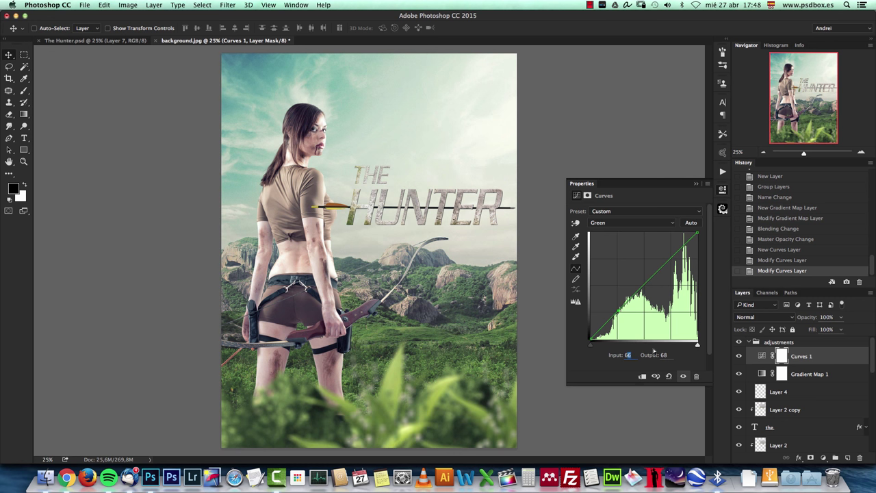
{"action": "left_click", "coordinate": [663, 267]}
Move the Red channel's top endpoint to input 235 and close the Curves properties
{"action": "left_click", "coordinate": [632, 222]}
{"action": "left_click", "coordinate": [612, 213]}
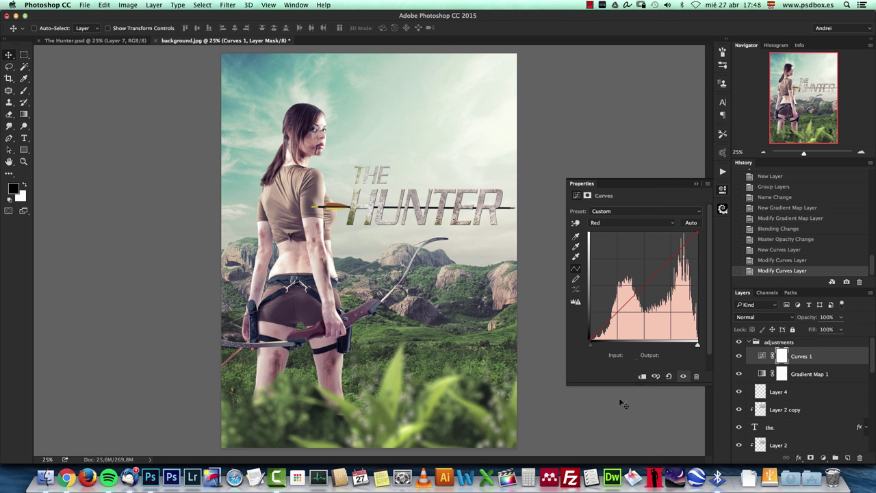
{"action": "left_click", "coordinate": [696, 234]}
{"action": "type", "text": "250"}
{"action": "key", "text": "Down"}
{"action": "key", "text": "Down"}
{"action": "key", "text": "Down"}
{"action": "key", "text": "Down"}
{"action": "key", "text": "Down"}
{"action": "key", "text": "Down"}
{"action": "key", "text": "Down"}
{"action": "key", "text": "Down"}
{"action": "key", "text": "Down"}
{"action": "key", "text": "Down"}
{"action": "key", "text": "Down"}
{"action": "key", "text": "Down"}
{"action": "key", "text": "Down"}
{"action": "key", "text": "Down"}
{"action": "key", "text": "Down"}
{"action": "left_click", "coordinate": [662, 217]}
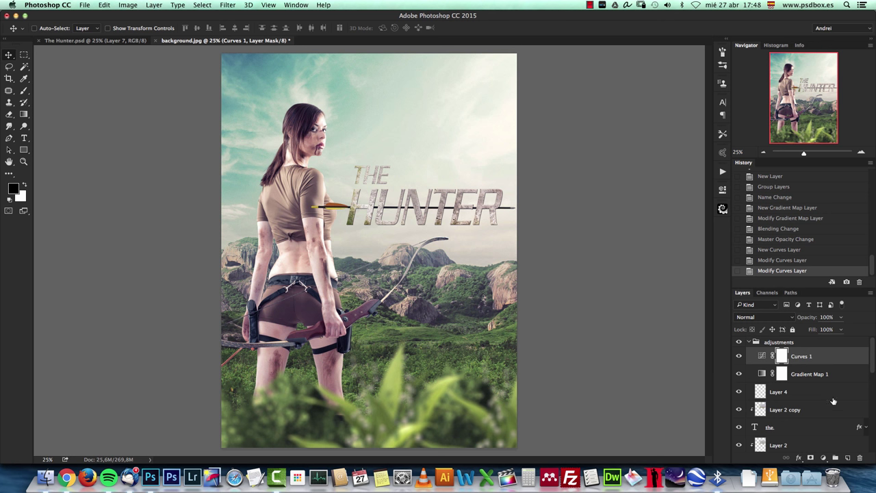
Add a Color Lookup layer with the Cobalt-Carmine abstract look at 20% opacity
{"action": "left_click", "coordinate": [822, 457]}
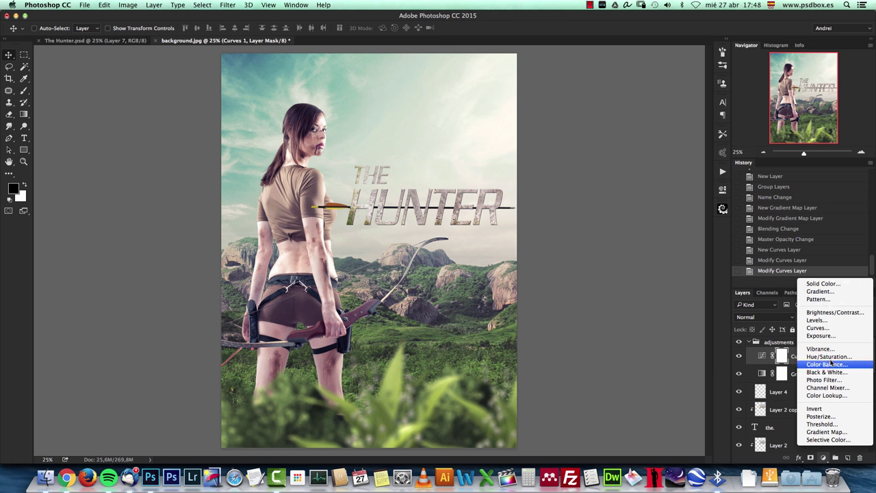
{"action": "left_click", "coordinate": [826, 395]}
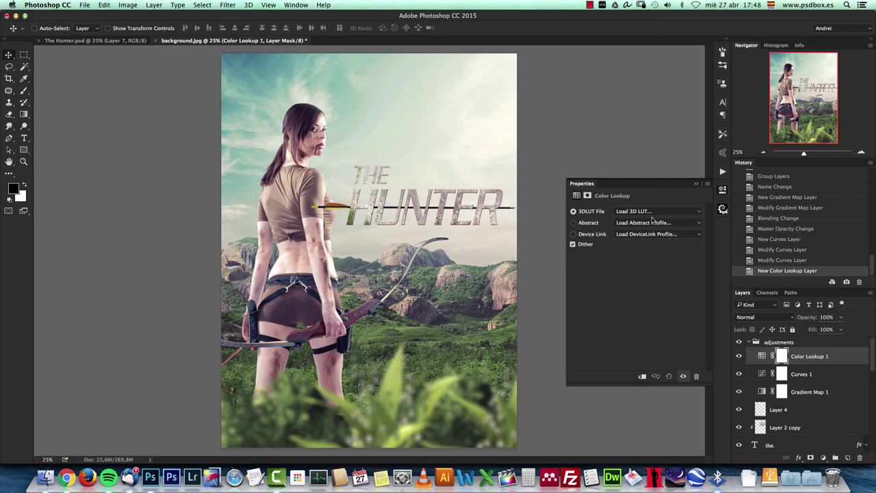
{"action": "left_click", "coordinate": [628, 223]}
{"action": "left_click", "coordinate": [650, 271]}
{"action": "left_click", "coordinate": [696, 184]}
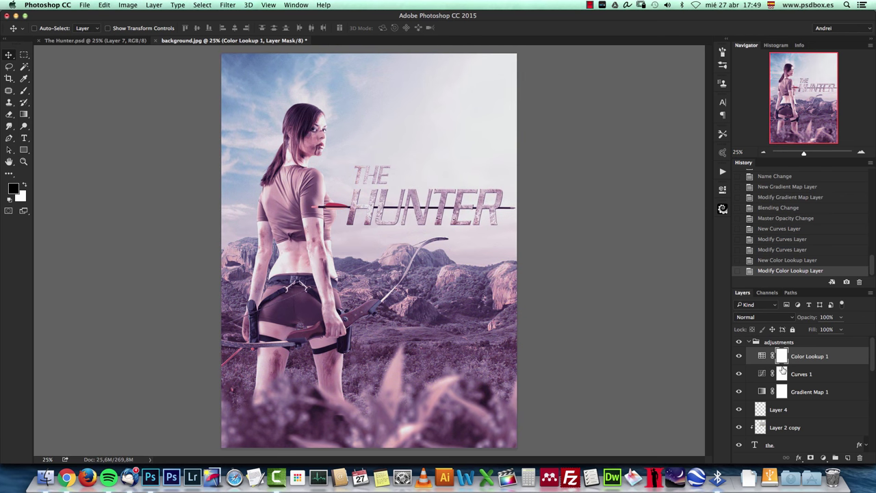
{"action": "left_click", "coordinate": [826, 317]}
{"action": "type", "text": "20"}
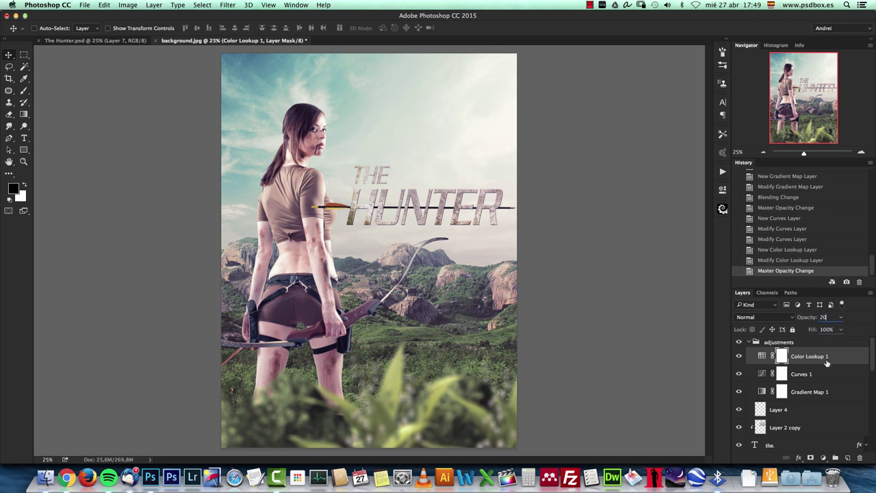
Add a second Color Lookup layer with the FoggyNight.3DL look at 20% opacity
{"action": "left_click", "coordinate": [823, 457]}
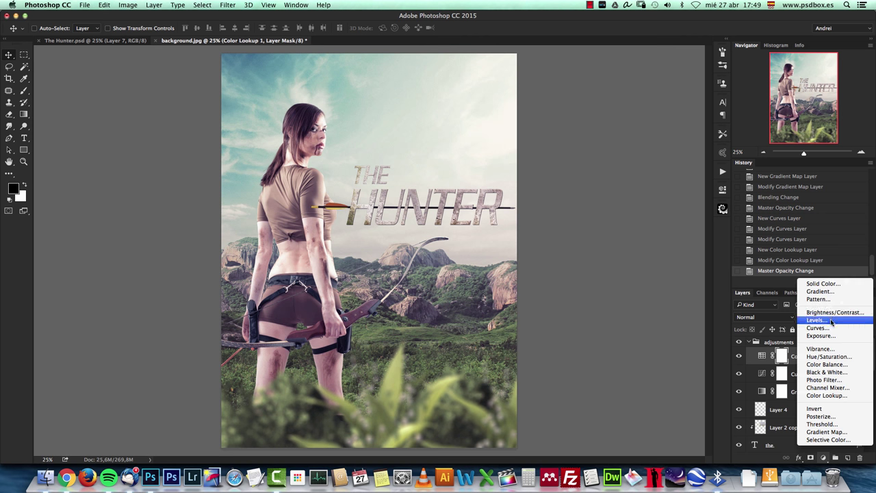
{"action": "left_click", "coordinate": [831, 395]}
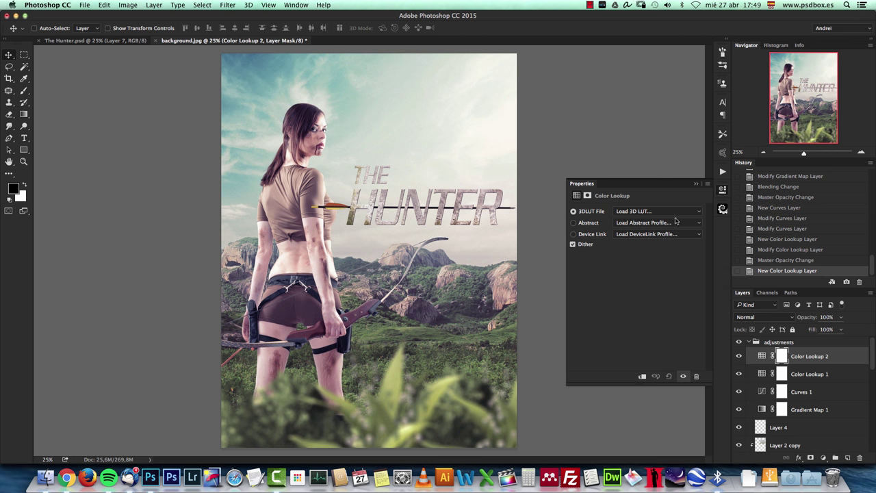
{"action": "left_click", "coordinate": [665, 213]}
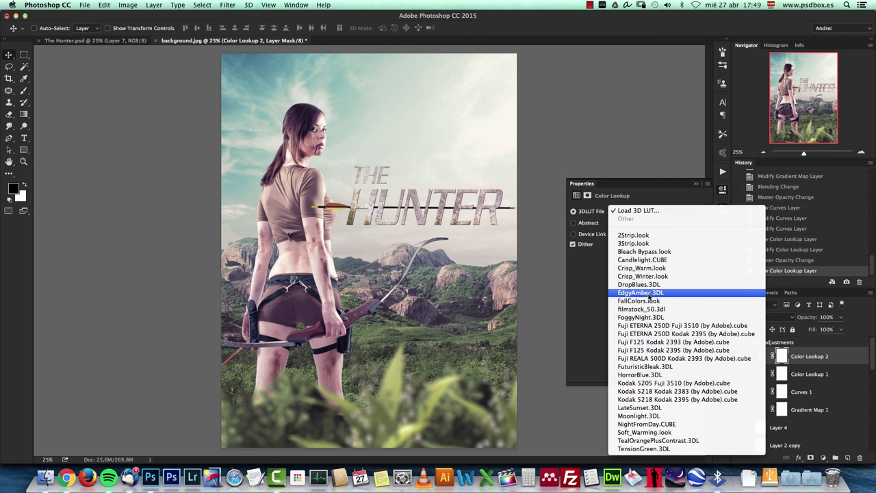
{"action": "left_click", "coordinate": [640, 317]}
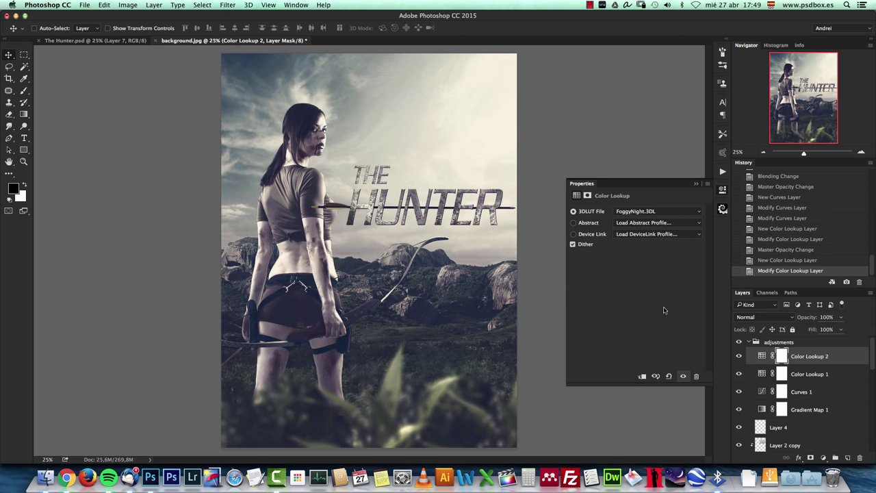
{"action": "left_click", "coordinate": [697, 184]}
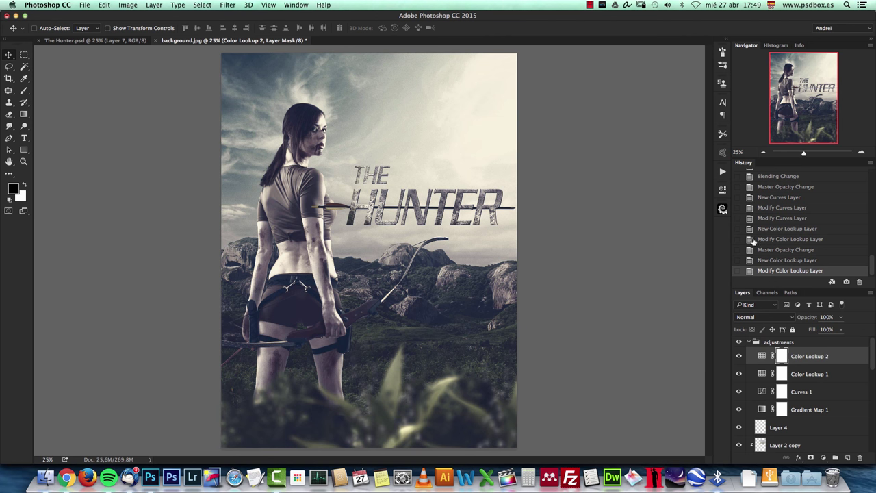
{"action": "left_click", "coordinate": [840, 329]}
{"action": "left_click_drag", "start_coordinate": [839, 328], "coordinate": [806, 340]}
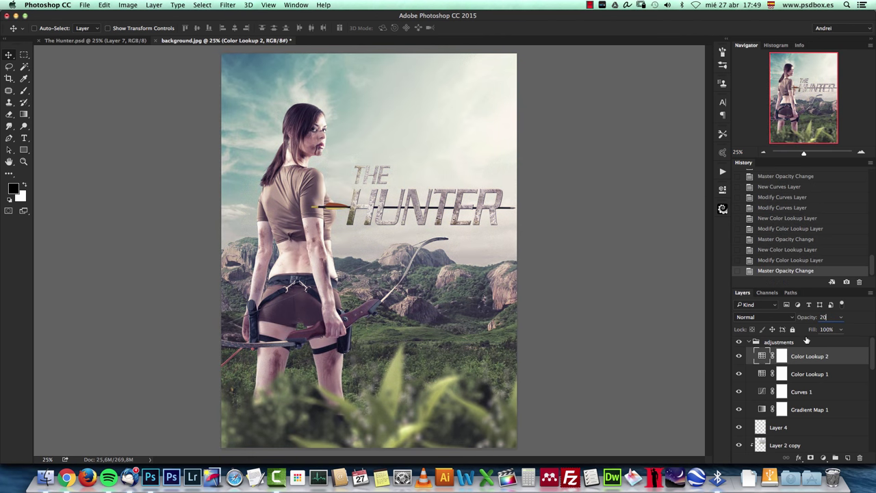
Compare the poster with and without the adjustments group, then collapse the group
{"action": "left_click", "coordinate": [805, 340]}
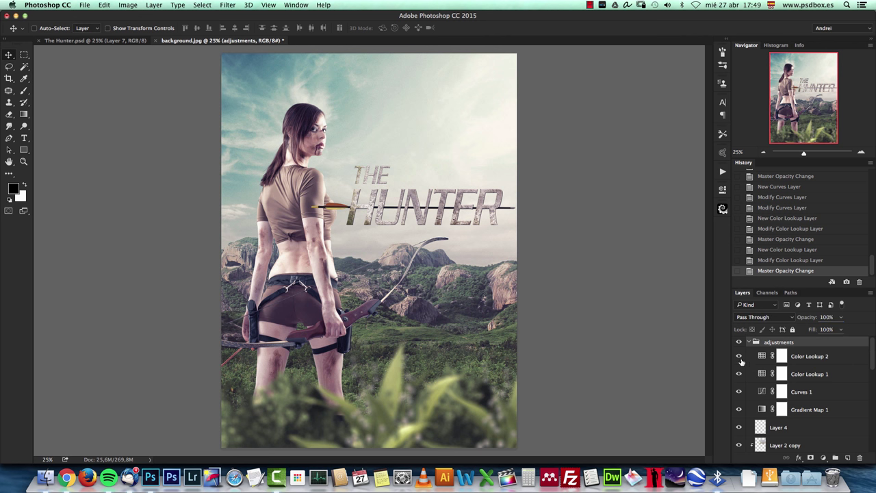
{"action": "left_click", "coordinate": [739, 342]}
{"action": "left_click", "coordinate": [739, 342]}
{"action": "left_click", "coordinate": [749, 342]}
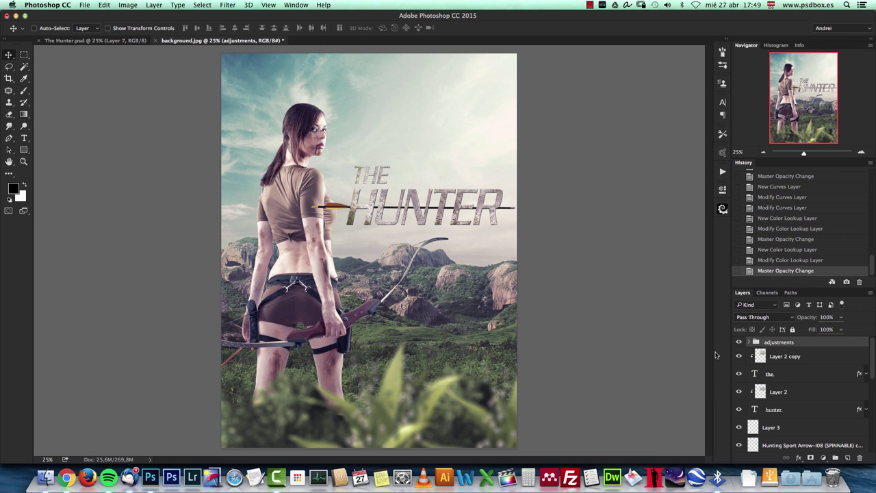
{"action": "key", "text": "super+1"}
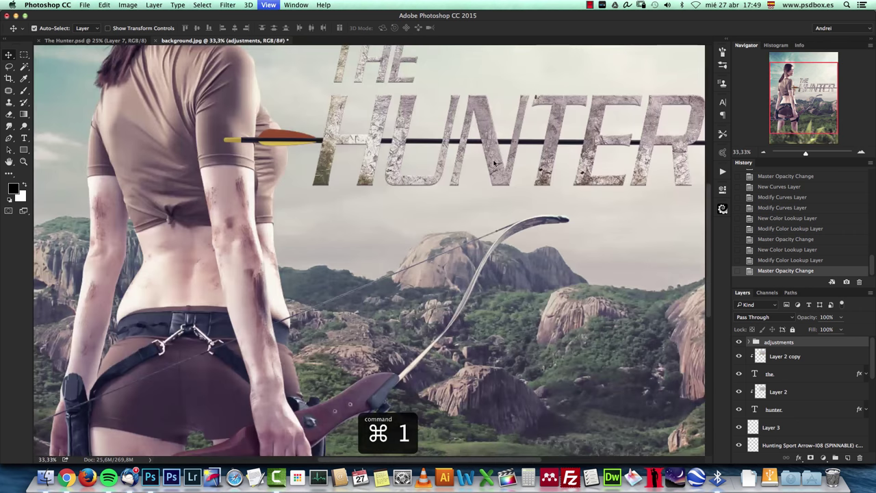
{"action": "key", "text": "super+0"}
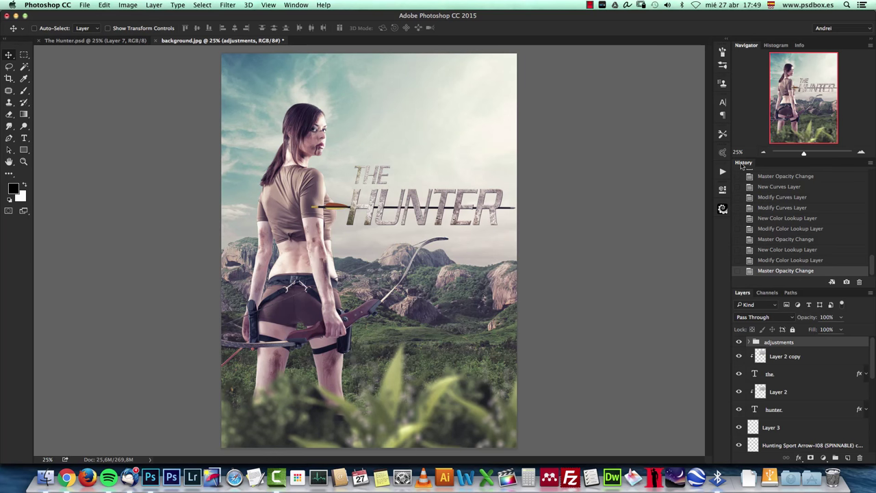
{"action": "key", "text": "b"}
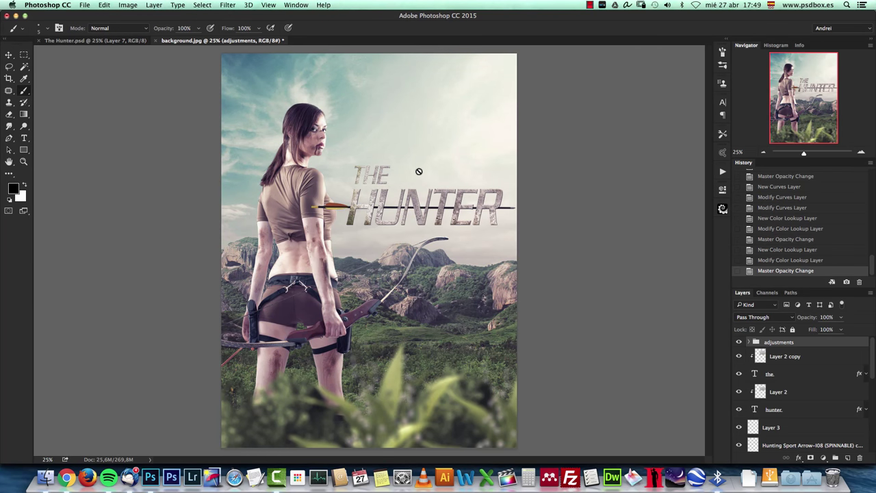
Create a new empty layer below the adjustments group
{"action": "left_click", "coordinate": [848, 458]}
{"action": "left_click_drag", "start_coordinate": [796, 346], "coordinate": [793, 363]}
{"action": "double_click", "coordinate": [792, 359]}
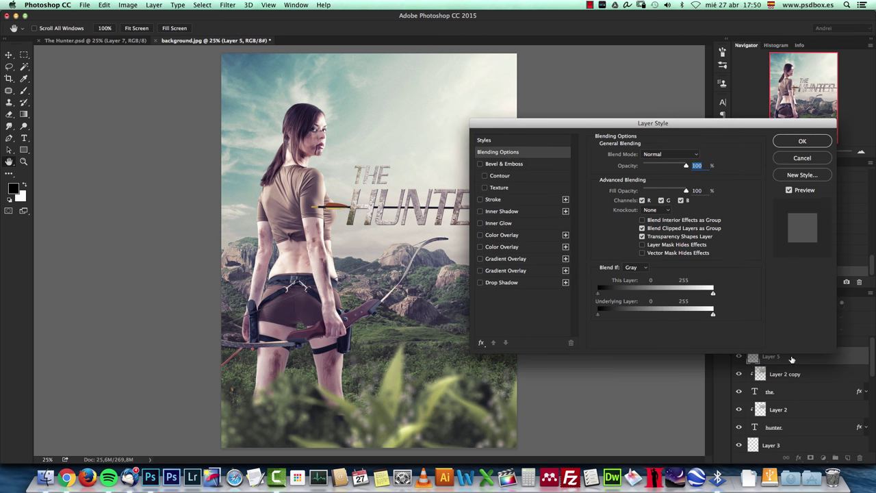
{"action": "left_click", "coordinate": [813, 161]}
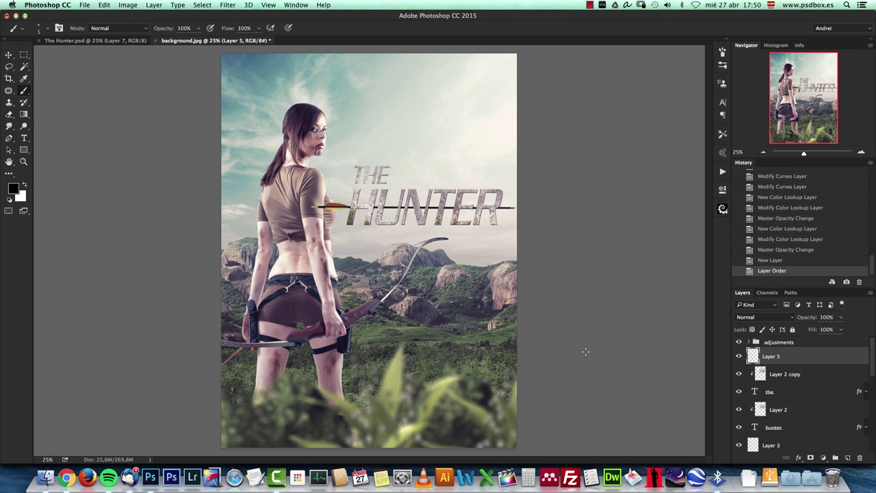
{"action": "key", "text": "super+o"}
Load a 900 px bird-shaped brush in dark grey and test-stamp birds, then undo them
{"action": "right_click", "coordinate": [415, 190]}
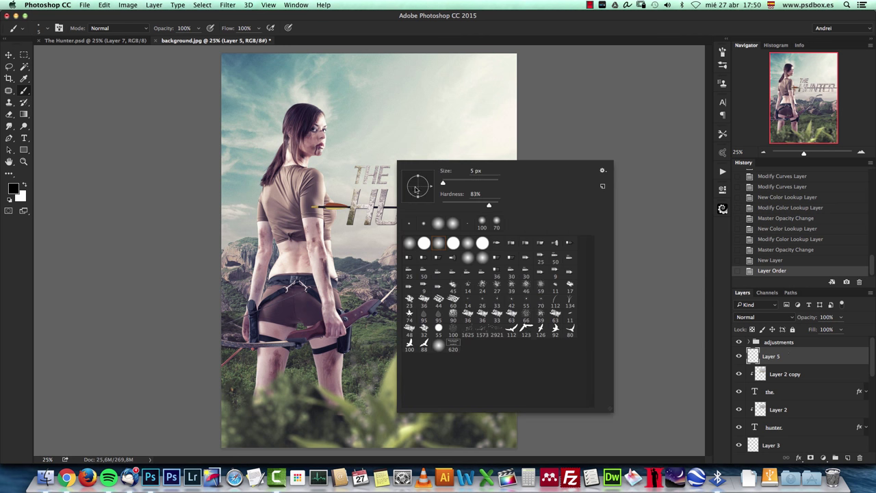
{"action": "left_click", "coordinate": [481, 331]}
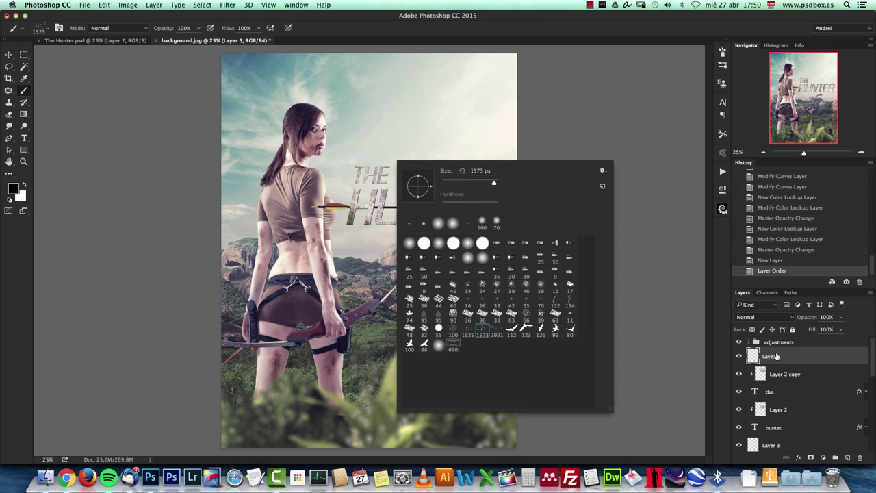
{"action": "left_click", "coordinate": [647, 284]}
{"action": "key", "text": "bracketleft"}
{"action": "key", "text": "bracketleft"}
{"action": "key", "text": "bracketleft"}
{"action": "key", "text": "bracketleft"}
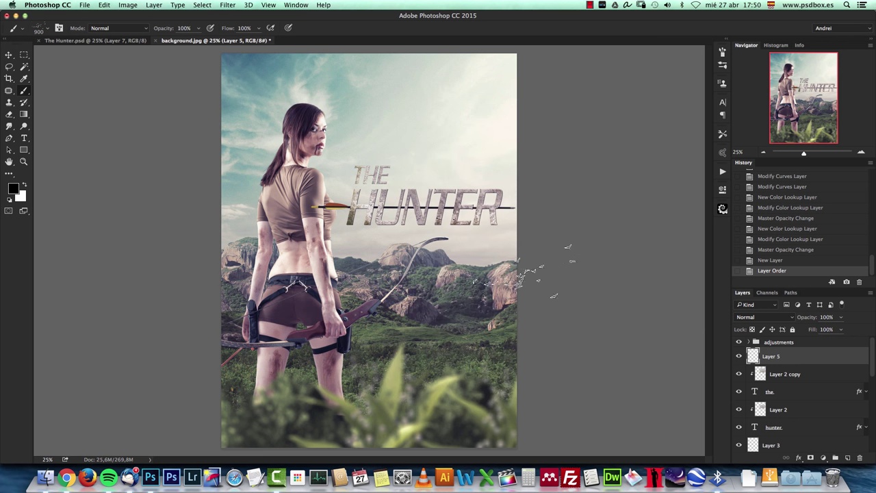
{"action": "left_click", "coordinate": [471, 306], "text": "alt"}
{"action": "left_click", "coordinate": [435, 167]}
{"action": "left_click", "coordinate": [451, 270]}
{"action": "key", "text": "super+z"}
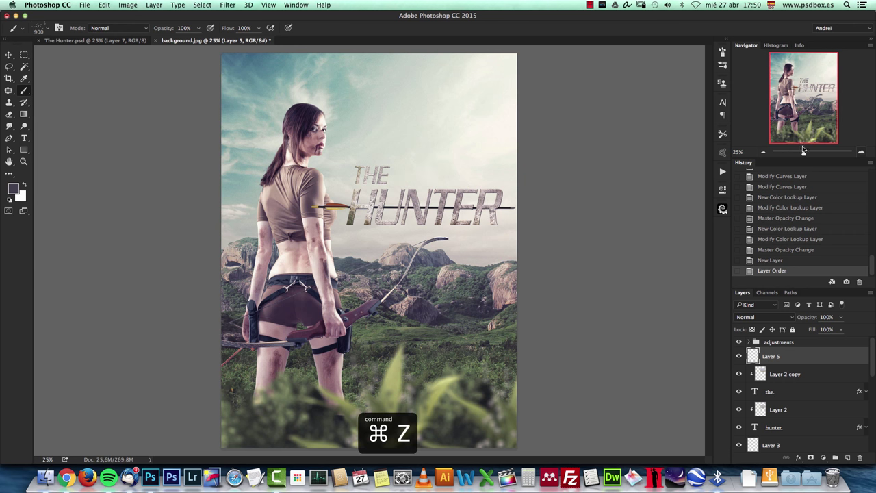
At 50% zoom, stamp a scattered flock of birds above THE with a 600 px brush
{"action": "left_click", "coordinate": [861, 151]}
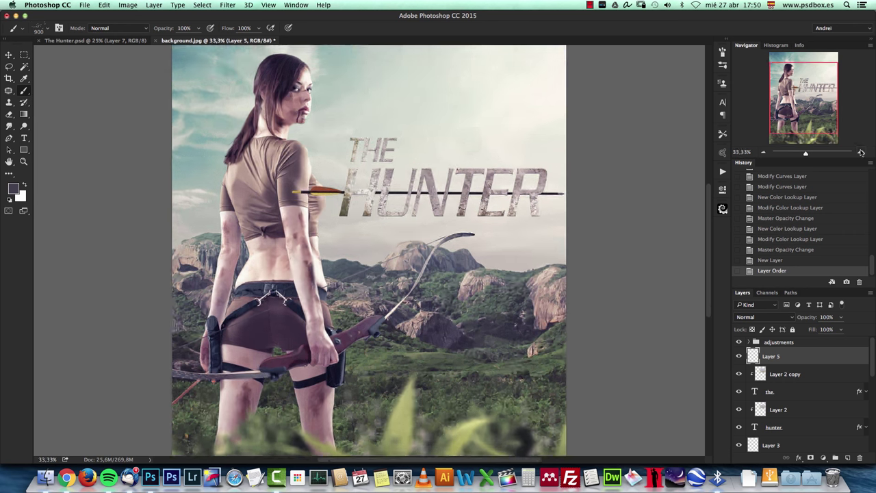
{"action": "left_click_drag", "start_coordinate": [684, 182], "coordinate": [625, 239]}
{"action": "key", "text": "bracketleft"}
{"action": "key", "text": "bracketleft"}
{"action": "key", "text": "bracketleft"}
{"action": "left_click", "coordinate": [393, 145]}
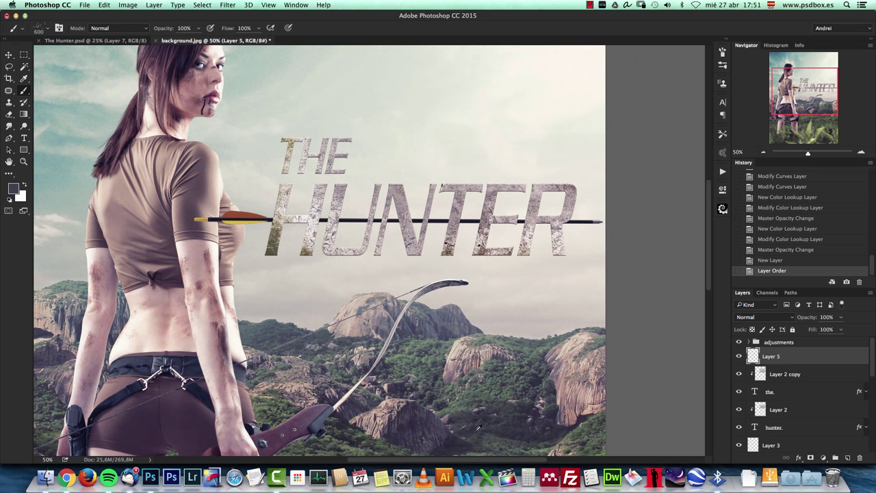
{"action": "mouse_move", "coordinate": [404, 171]}
{"action": "left_mouse_down"}
{"action": "mouse_move", "coordinate": [411, 144]}
{"action": "mouse_move", "coordinate": [327, 149]}
{"action": "mouse_move", "coordinate": [335, 152]}
{"action": "left_mouse_up"}
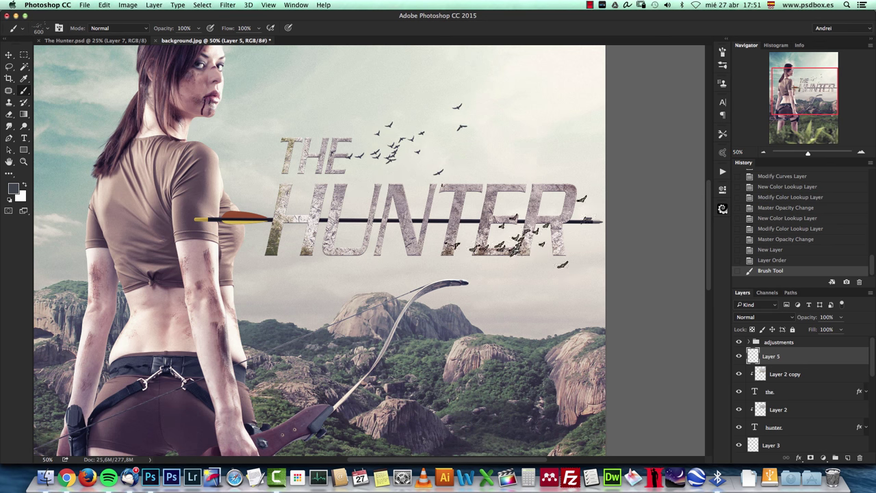
Add Layer 6 clipped to the bird layer and rename the bird layer 'birds'
{"action": "left_click", "coordinate": [847, 457]}
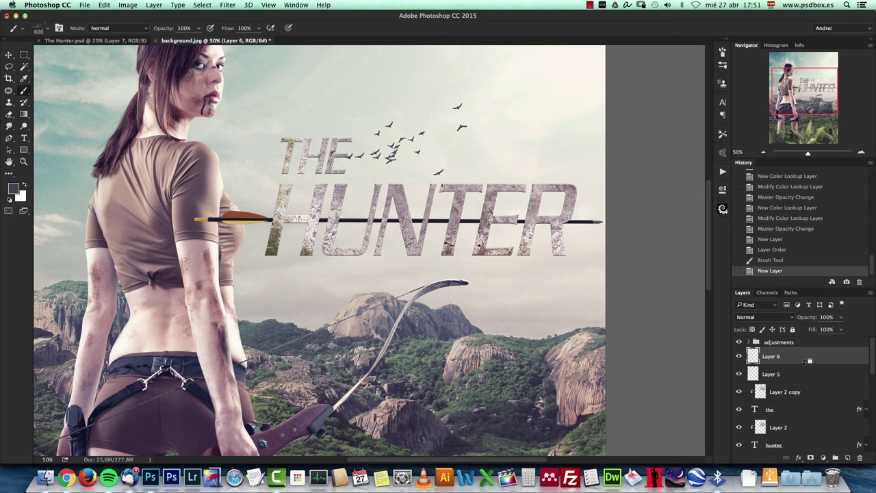
{"action": "left_click", "coordinate": [797, 361], "text": "alt"}
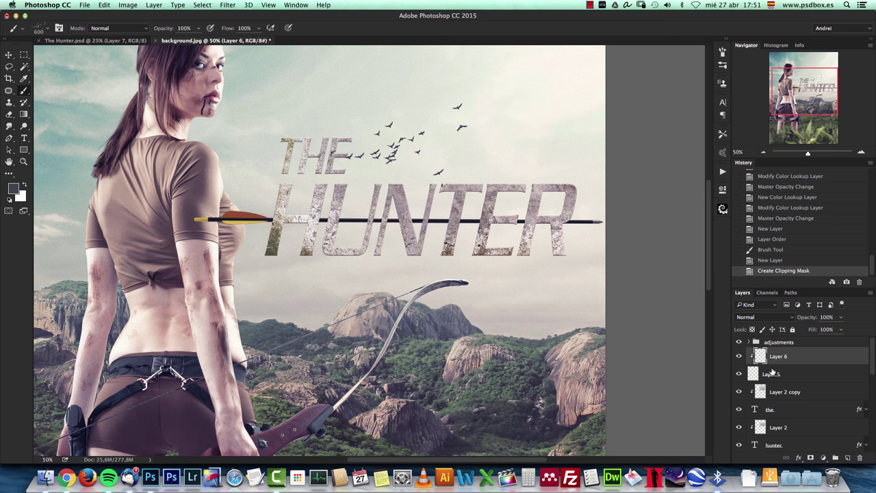
{"action": "double_click", "coordinate": [773, 375]}
{"action": "type", "text": "birds."}
{"action": "key", "text": "Return"}
{"action": "left_click", "coordinate": [792, 357]}
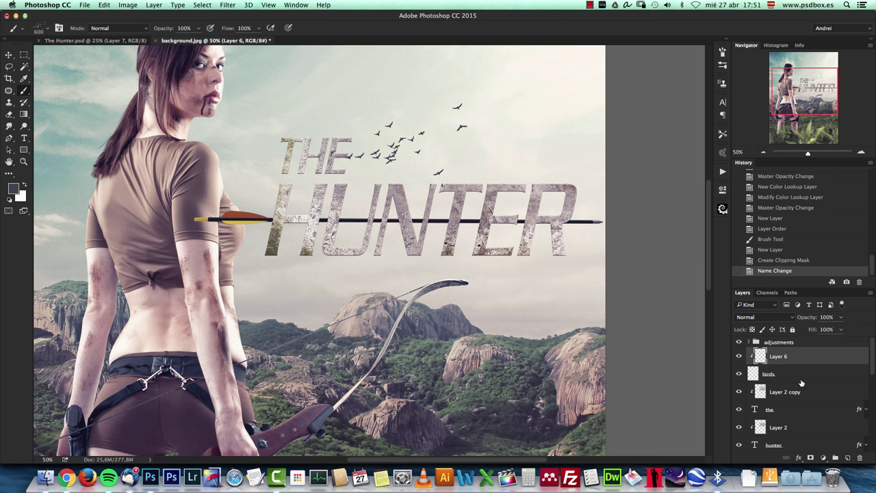
Choose a large soft round brush with white as the painting colour
{"action": "scroll", "coordinate": [487, 232], "scroll_direction": "up", "scroll_amount": 2}
{"action": "scroll", "coordinate": [487, 233], "scroll_direction": "up", "scroll_amount": 4}
{"action": "right_click", "coordinate": [487, 232]}
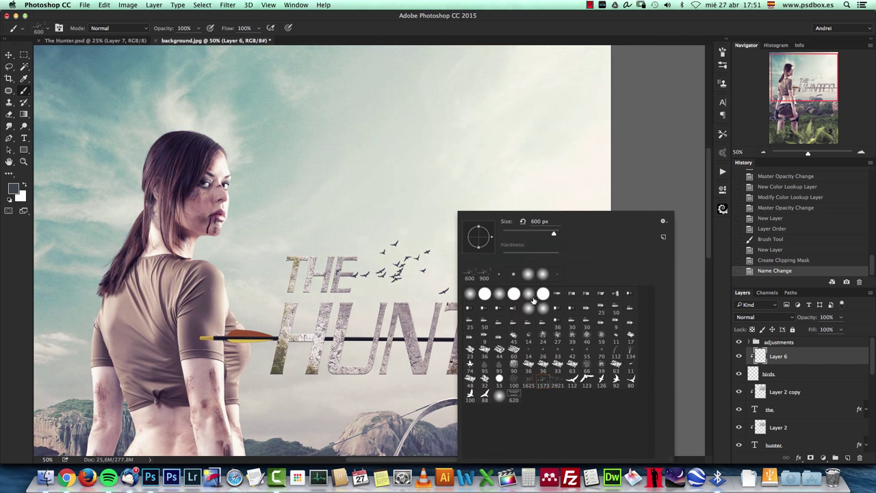
{"action": "left_click", "coordinate": [499, 293]}
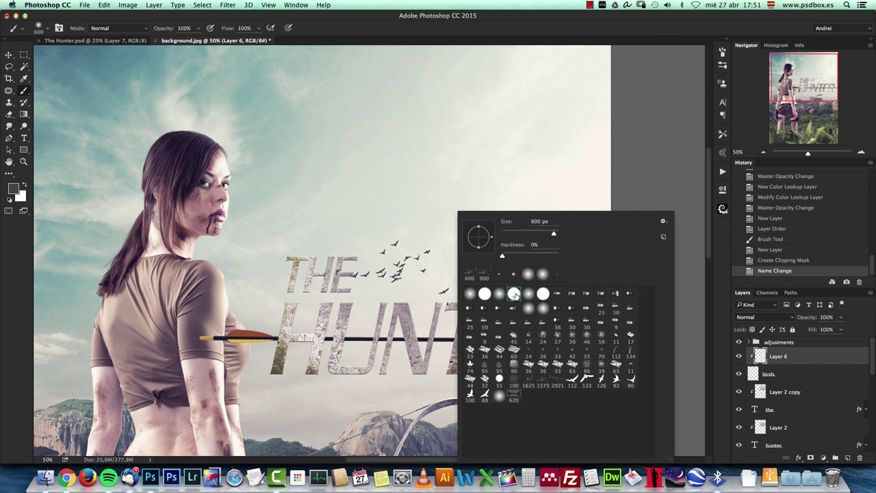
{"action": "key", "text": "Return"}
{"action": "key", "text": "bracketright"}
{"action": "key", "text": "bracketright"}
{"action": "key", "text": "bracketright"}
{"action": "key", "text": "bracketright"}
{"action": "key", "text": "bracketright"}
{"action": "key", "text": "bracketright"}
{"action": "key", "text": "bracketright"}
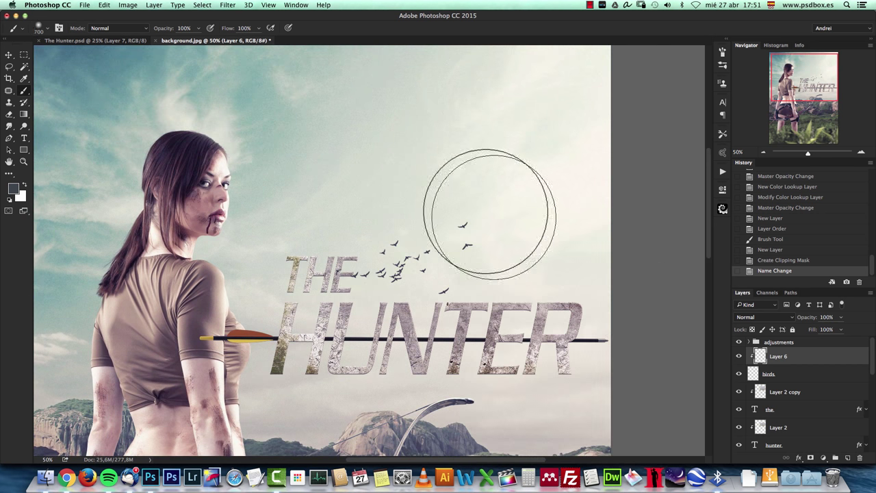
{"action": "key", "text": "x"}
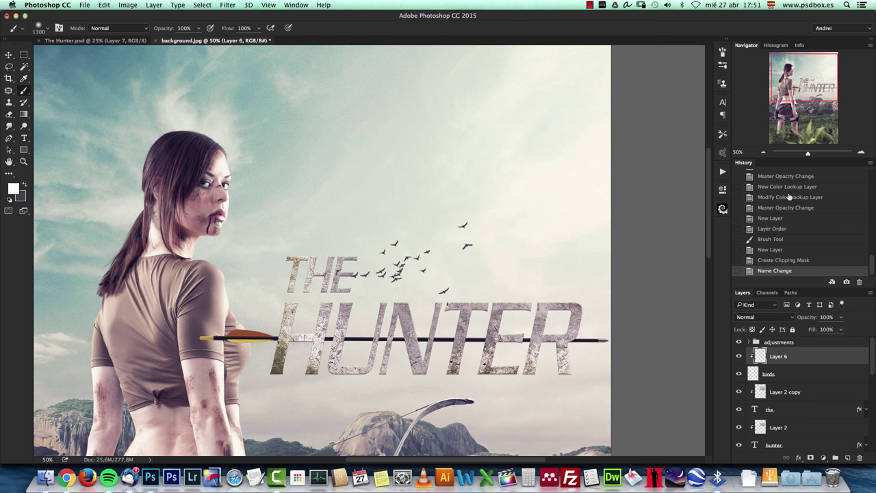
Try soft white glow strokes over the upper sky, undoing each attempt
{"action": "left_click", "coordinate": [763, 152]}
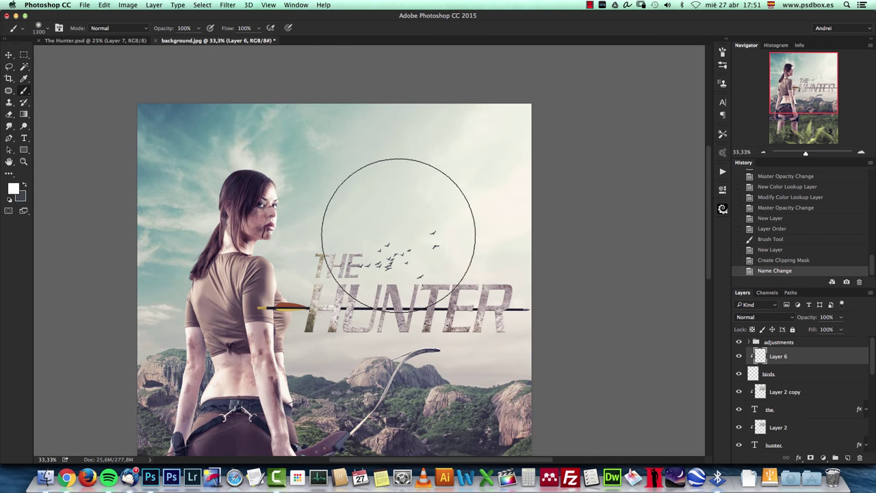
{"action": "left_click_drag", "start_coordinate": [457, 221], "coordinate": [498, 166]}
{"action": "key", "text": "bracketright"}
{"action": "key", "text": "bracketright"}
{"action": "key", "text": "bracketright"}
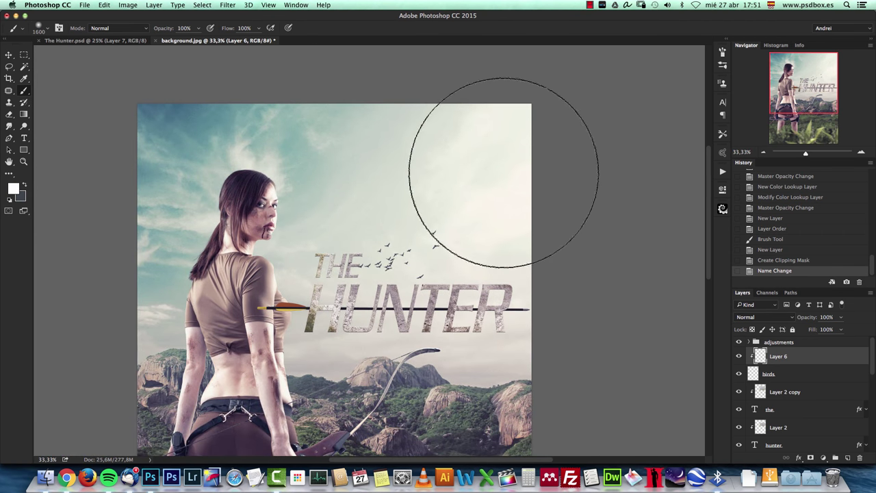
{"action": "key", "text": "super+z"}
{"action": "right_click", "coordinate": [414, 174]}
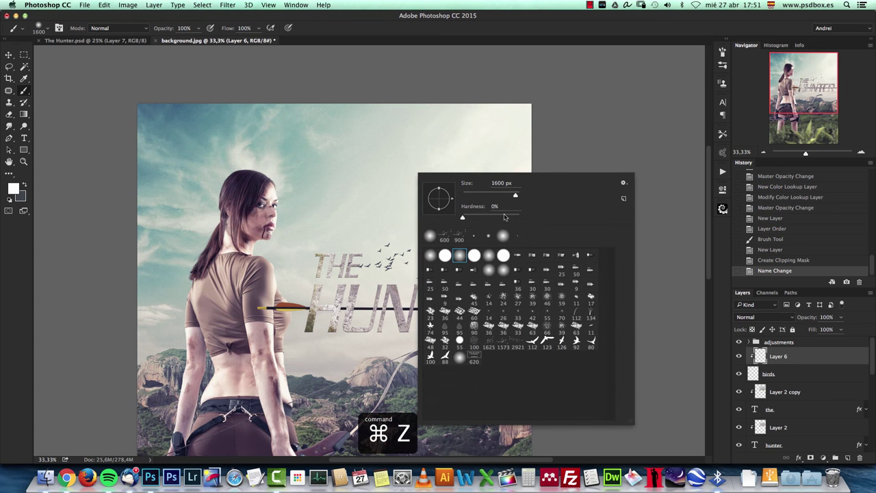
{"action": "left_click", "coordinate": [767, 370]}
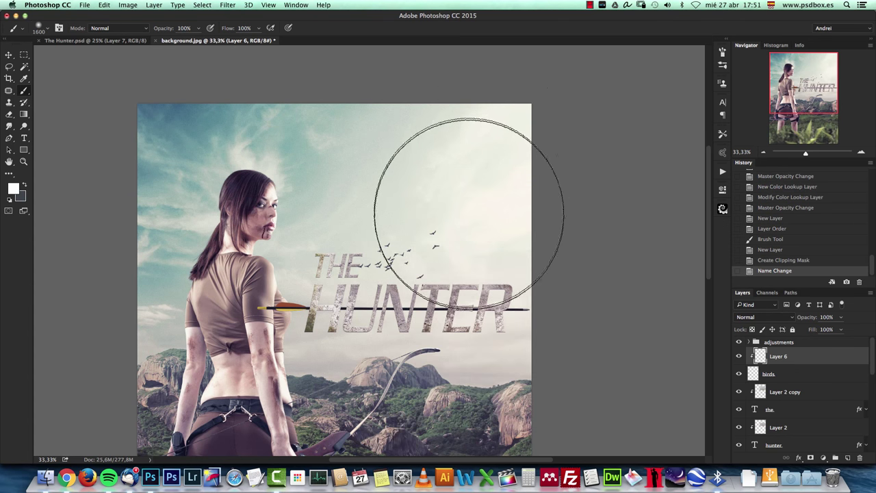
{"action": "left_click_drag", "start_coordinate": [459, 167], "coordinate": [420, 166]}
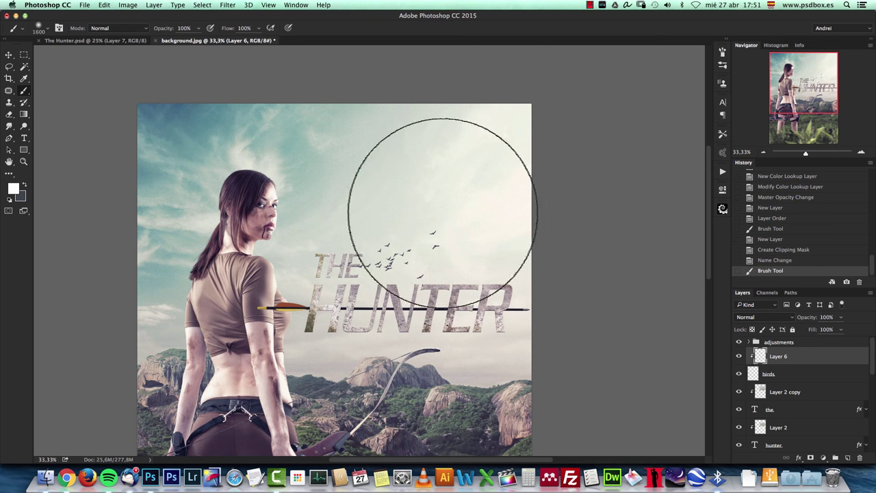
{"action": "key", "text": "super+z"}
Toggle brush shape dynamics, then paint a 2200 px white glow over the upper-right sky
{"action": "left_click", "coordinate": [722, 52]}
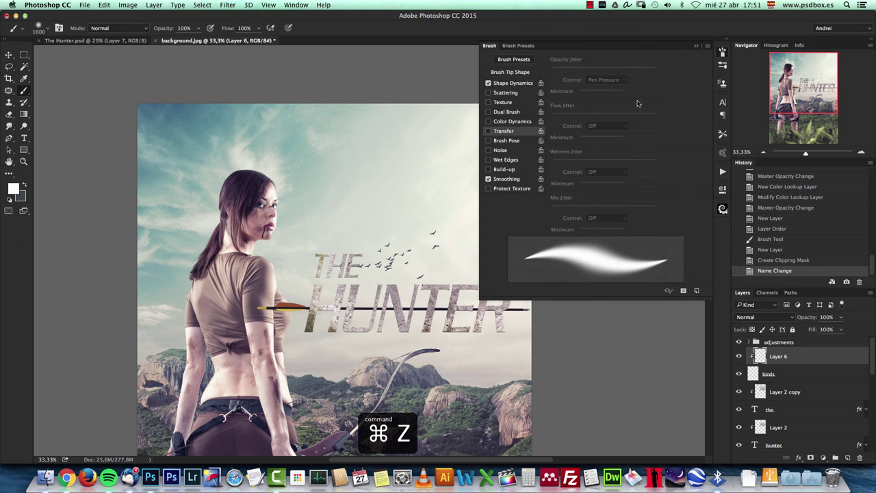
{"action": "left_click", "coordinate": [489, 83]}
{"action": "left_click", "coordinate": [696, 46]}
{"action": "left_click_drag", "start_coordinate": [459, 157], "coordinate": [467, 194]}
{"action": "key", "text": "super+z"}
{"action": "key", "text": "bracketright"}
{"action": "key", "text": "bracketright"}
{"action": "key", "text": "bracketright"}
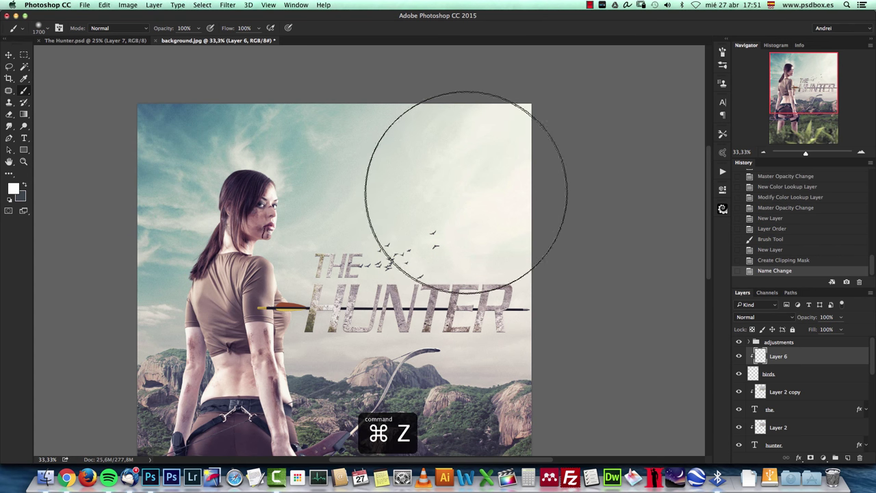
{"action": "key", "text": "bracketright"}
{"action": "key", "text": "bracketright"}
{"action": "key", "text": "bracketright"}
{"action": "left_click_drag", "start_coordinate": [475, 172], "coordinate": [473, 173]}
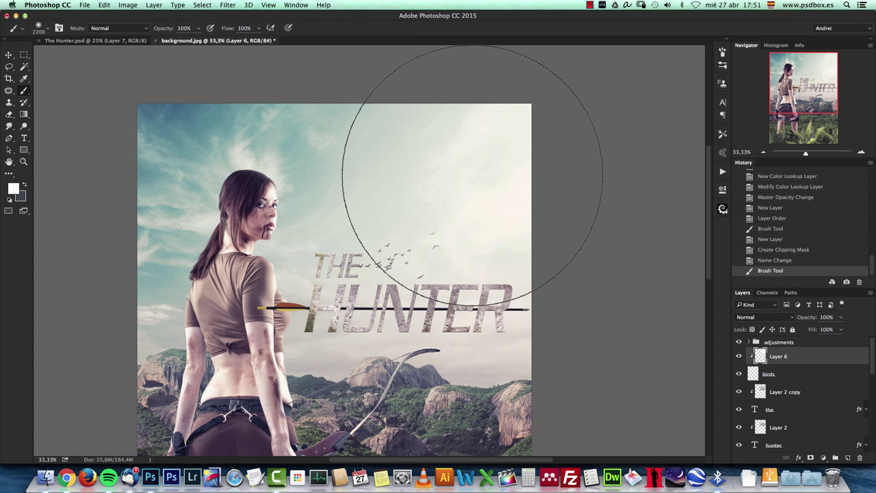
Compare the poster with and without the Layer 6 glow, then zoom out to the whole poster
{"action": "left_click", "coordinate": [860, 152]}
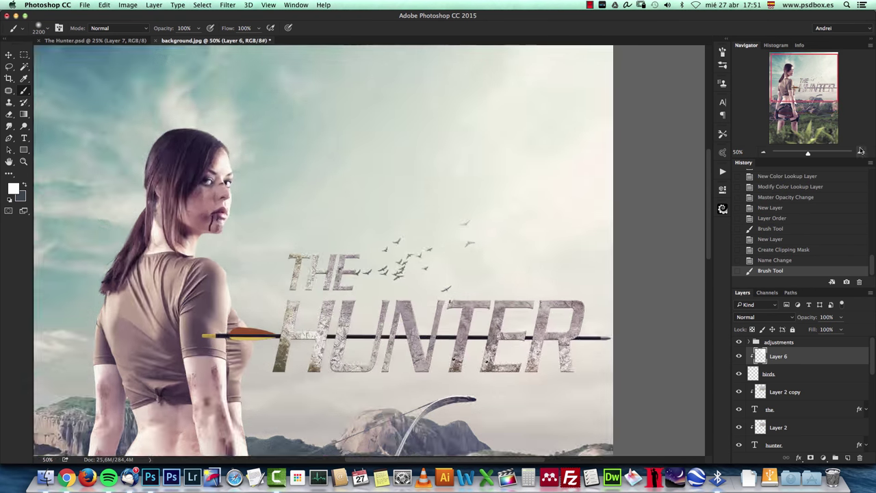
{"action": "left_click", "coordinate": [739, 356]}
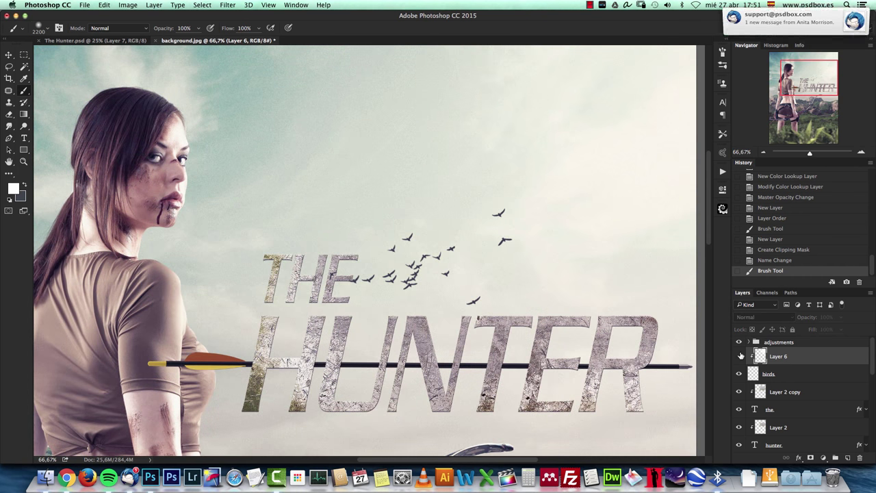
{"action": "left_click", "coordinate": [739, 356]}
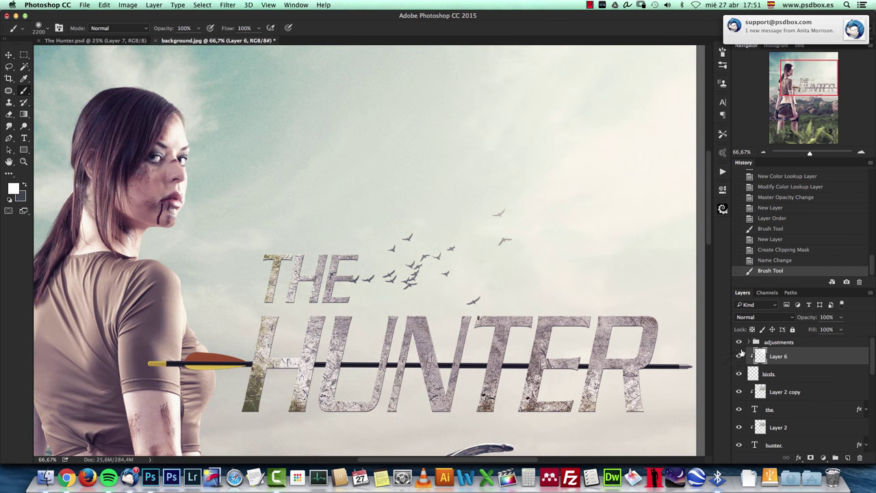
{"action": "left_click", "coordinate": [739, 355]}
{"action": "left_click", "coordinate": [739, 356]}
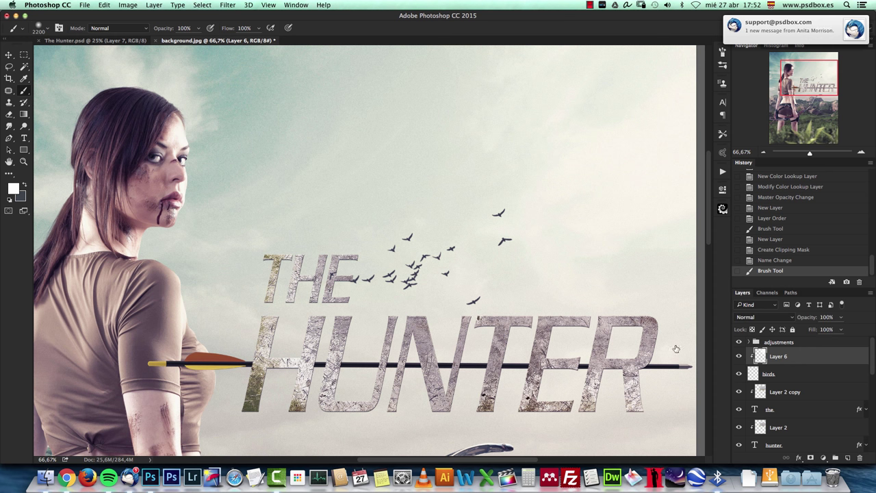
{"action": "left_click", "coordinate": [9, 55]}
{"action": "left_click", "coordinate": [763, 152]}
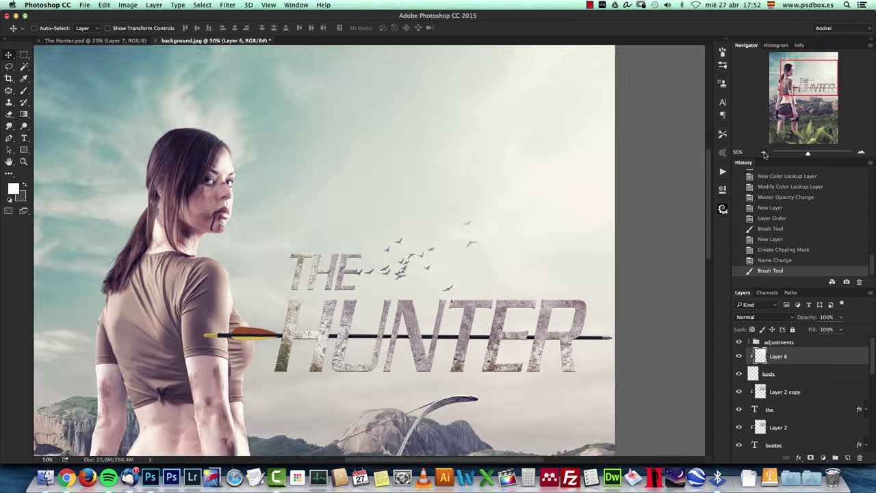
{"action": "left_click", "coordinate": [763, 153]}
{"action": "left_click", "coordinate": [764, 153]}
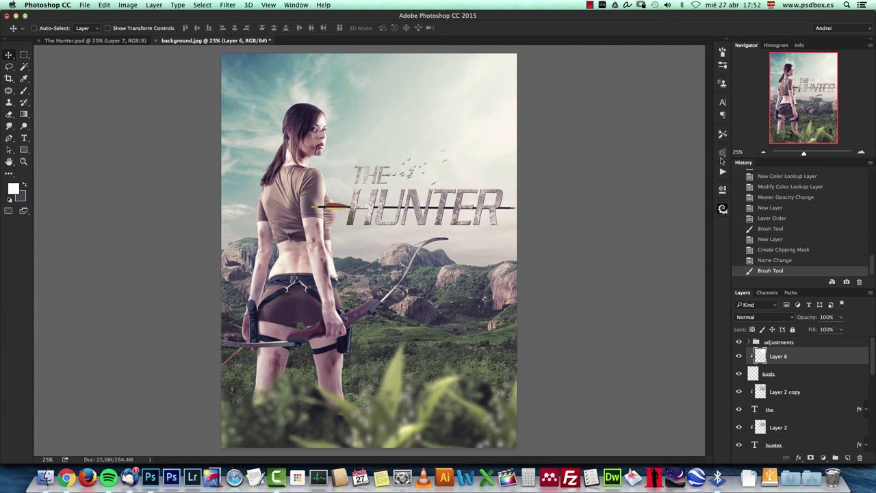
Create a new Overlay layer named eyes, filled with 50% neutral grey
{"action": "left_click", "coordinate": [847, 458], "text": "alt"}
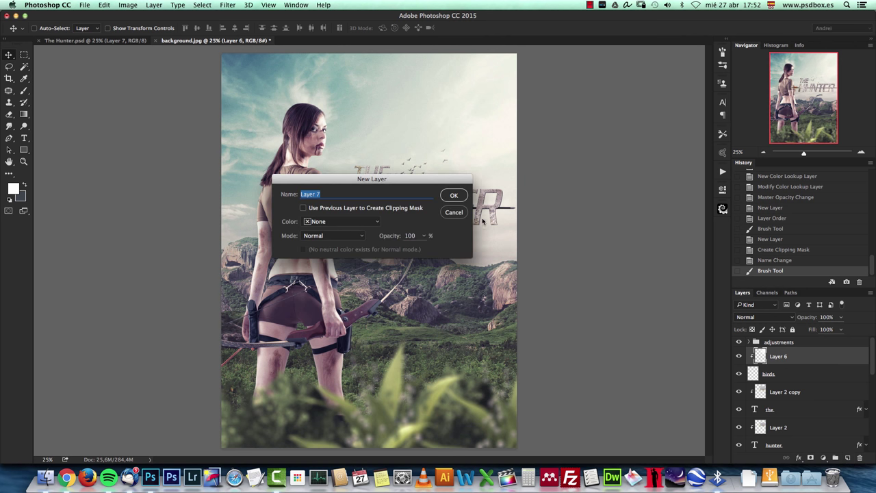
{"action": "left_click", "coordinate": [337, 235]}
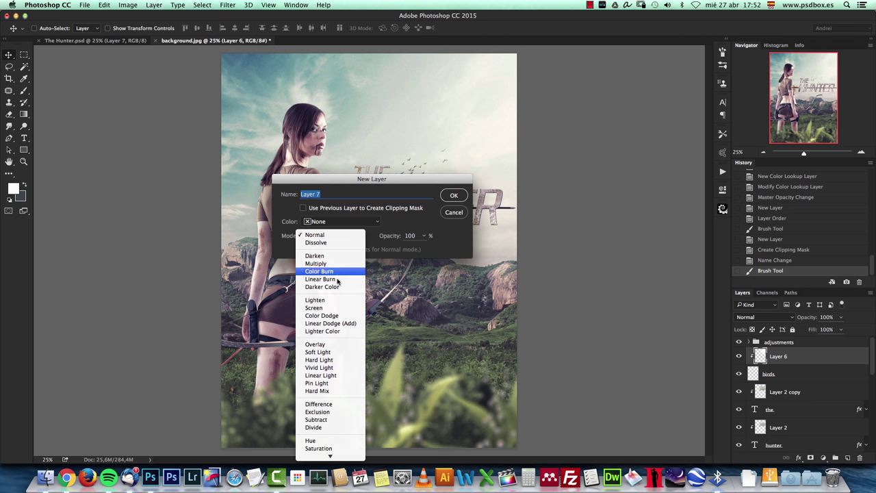
{"action": "left_click", "coordinate": [322, 344]}
{"action": "left_click", "coordinate": [304, 250]}
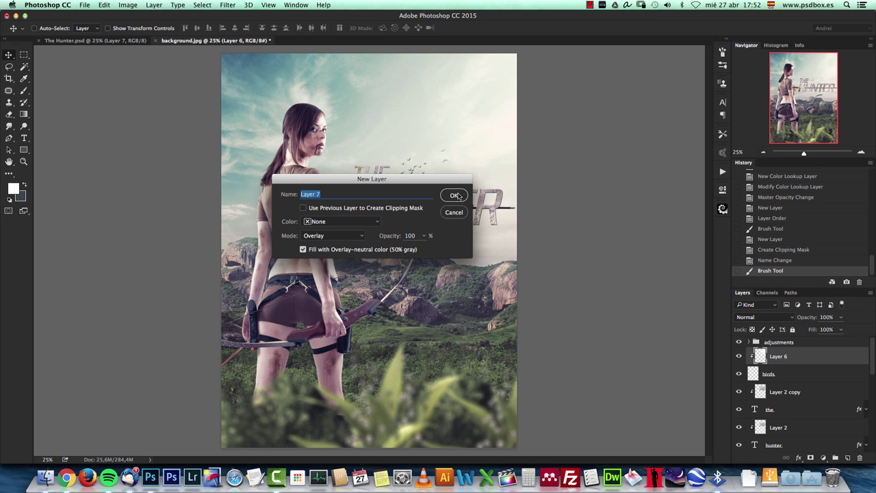
Name the new layer 'eyes' and zoom in close on the woman's face
{"action": "type", "text": "eyes"}
{"action": "key", "text": "Return"}
{"action": "key", "text": "super+1"}
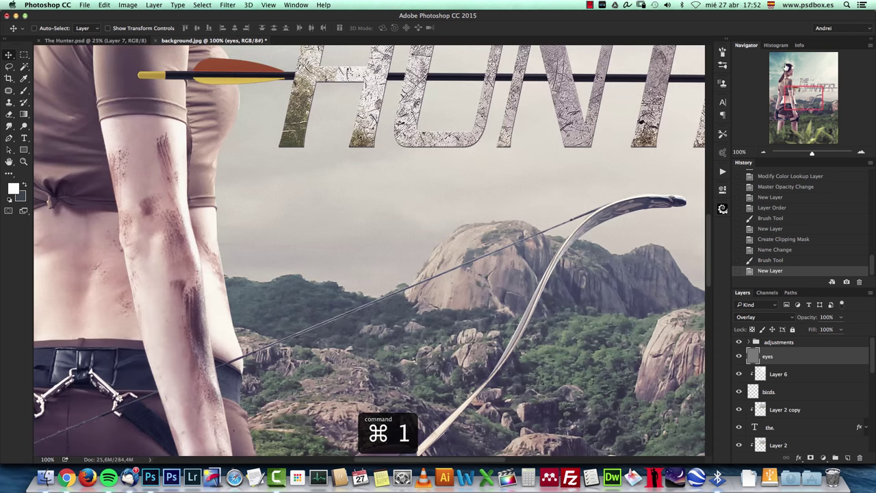
{"action": "left_click", "coordinate": [786, 70]}
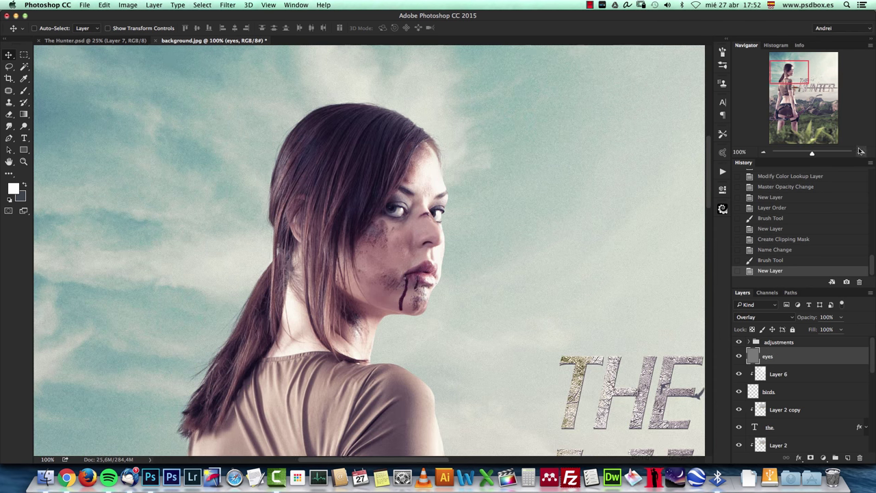
{"action": "scroll", "coordinate": [426, 206], "scroll_direction": "up", "scroll_amount": 5}
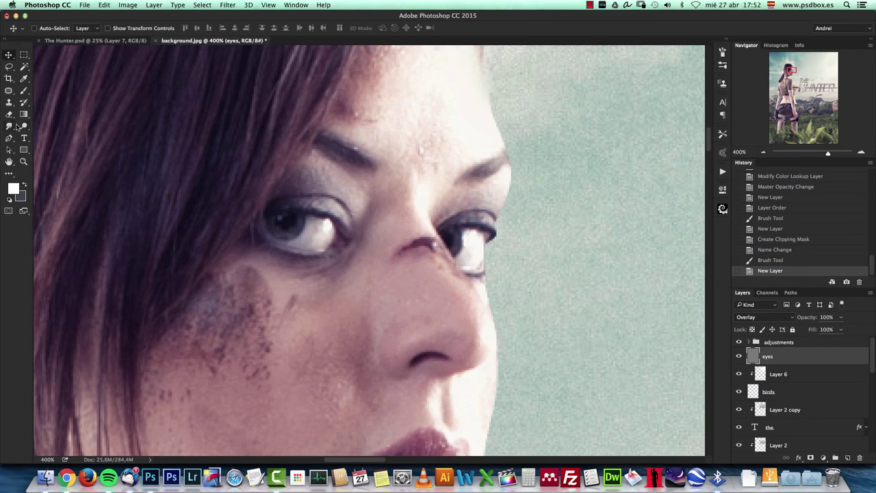
Lighten the irises of both eyes with the Dodge Tool
{"action": "left_click", "coordinate": [21, 126]}
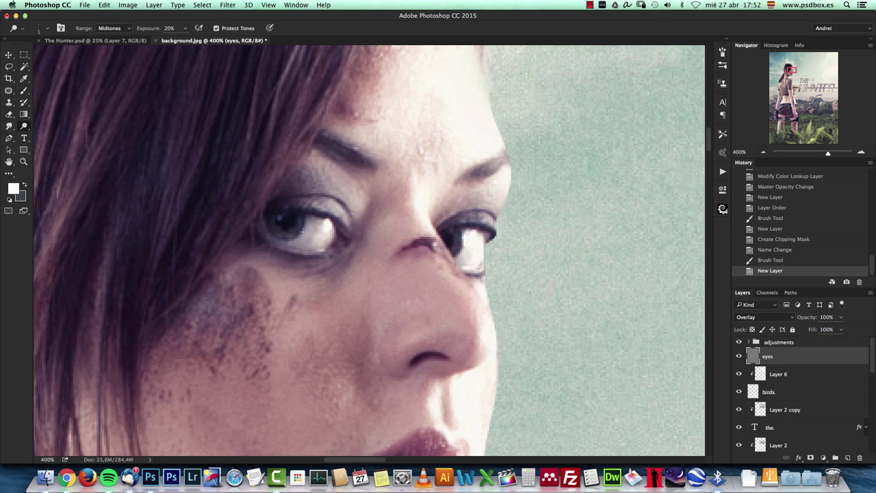
{"action": "left_click", "coordinate": [293, 219]}
{"action": "left_click", "coordinate": [284, 227]}
{"action": "left_click", "coordinate": [277, 234]}
{"action": "left_click", "coordinate": [274, 217]}
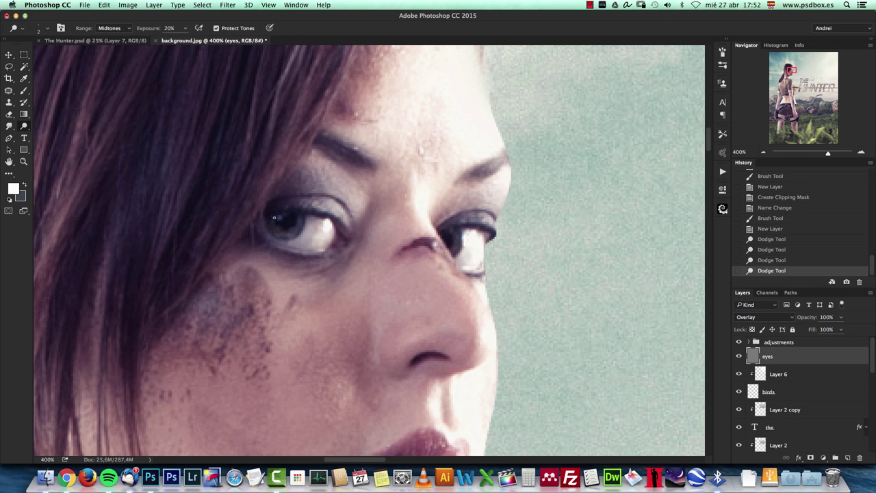
{"action": "left_click", "coordinate": [279, 217]}
{"action": "left_click", "coordinate": [273, 221]}
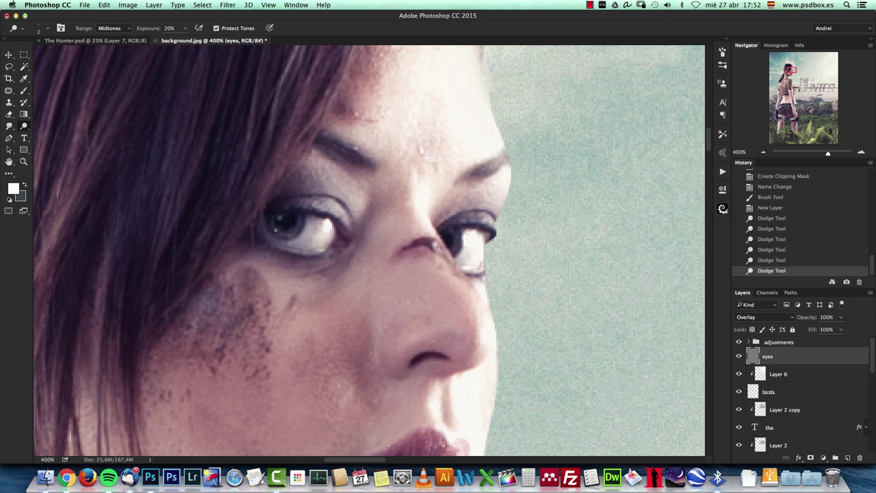
{"action": "left_click", "coordinate": [296, 220]}
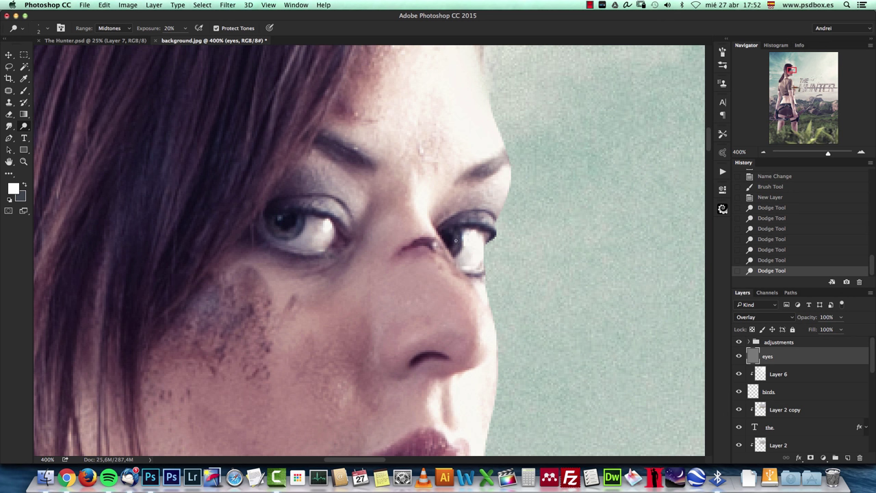
{"action": "left_click", "coordinate": [454, 248]}
{"action": "left_click", "coordinate": [455, 243]}
{"action": "left_click", "coordinate": [455, 237]}
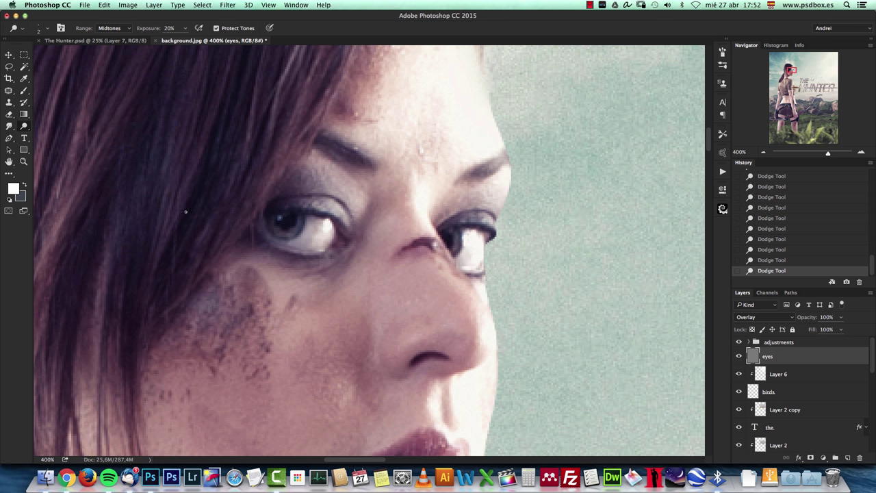
Darken the edges around both eyes with the Burn Tool, then duplicate the eyes layer
{"action": "right_click", "coordinate": [24, 126]}
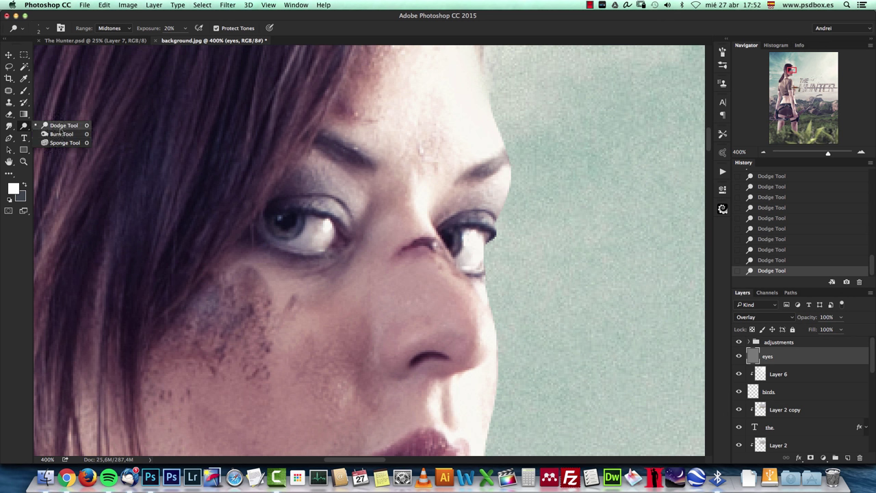
{"action": "left_click", "coordinate": [61, 135]}
{"action": "left_click", "coordinate": [292, 235]}
{"action": "left_click", "coordinate": [271, 229]}
{"action": "left_click", "coordinate": [280, 232]}
{"action": "left_click", "coordinate": [286, 236]}
{"action": "left_click", "coordinate": [286, 236]}
{"action": "left_click", "coordinate": [458, 231]}
{"action": "left_click", "coordinate": [459, 231]}
{"action": "left_click", "coordinate": [459, 231]}
{"action": "key", "text": "super+1"}
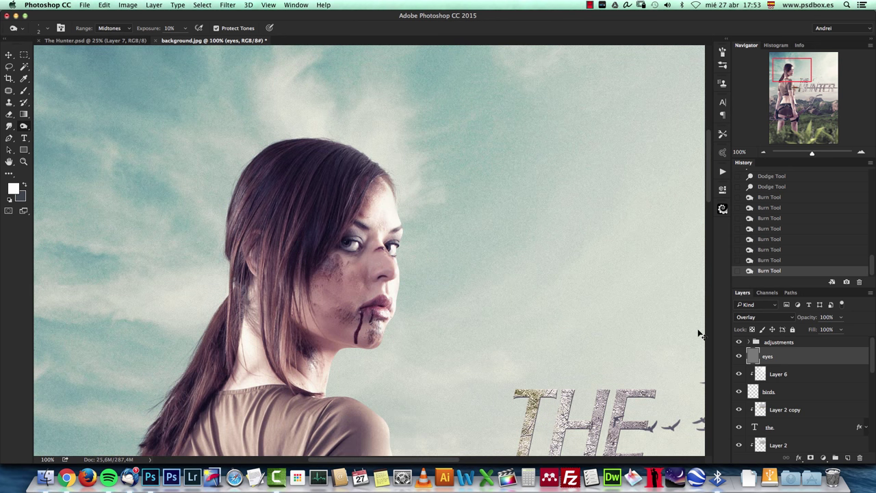
{"action": "key", "text": "super+j"}
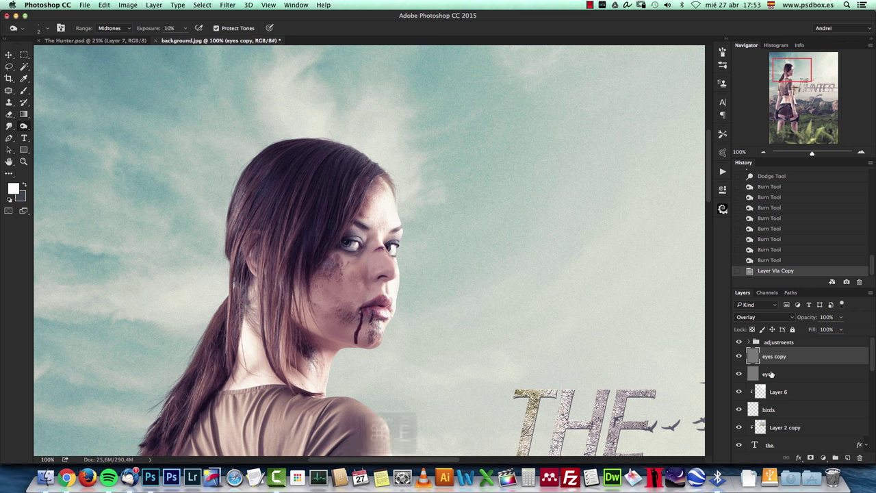
Merge eyes into 'eyes copy', try Soft Light, settle on Overlay, and zoom out to the whole poster
{"action": "key", "text": "super+e"}
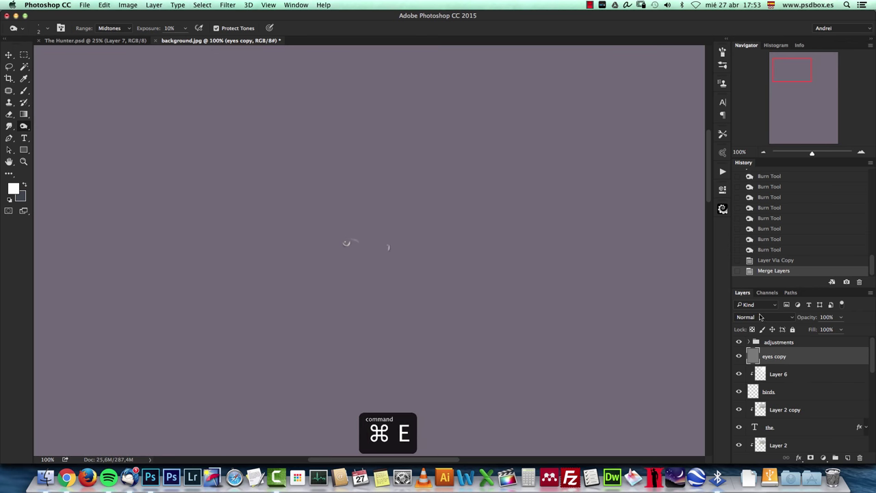
{"action": "left_click", "coordinate": [759, 317]}
{"action": "left_click", "coordinate": [760, 429]}
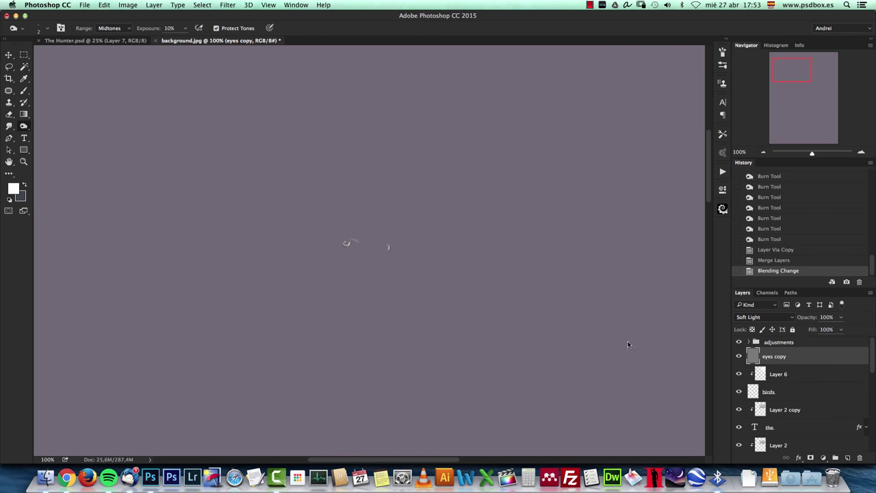
{"action": "left_click", "coordinate": [749, 317]}
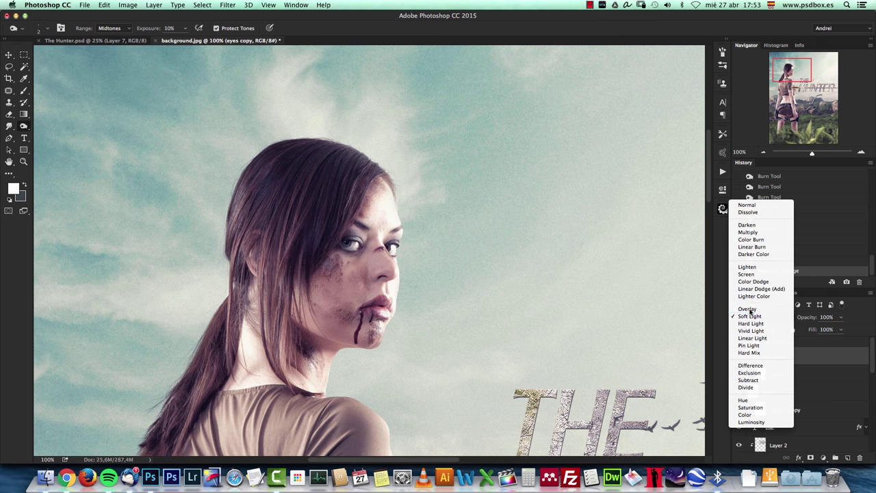
{"action": "left_click", "coordinate": [748, 306]}
{"action": "left_click", "coordinate": [762, 152]}
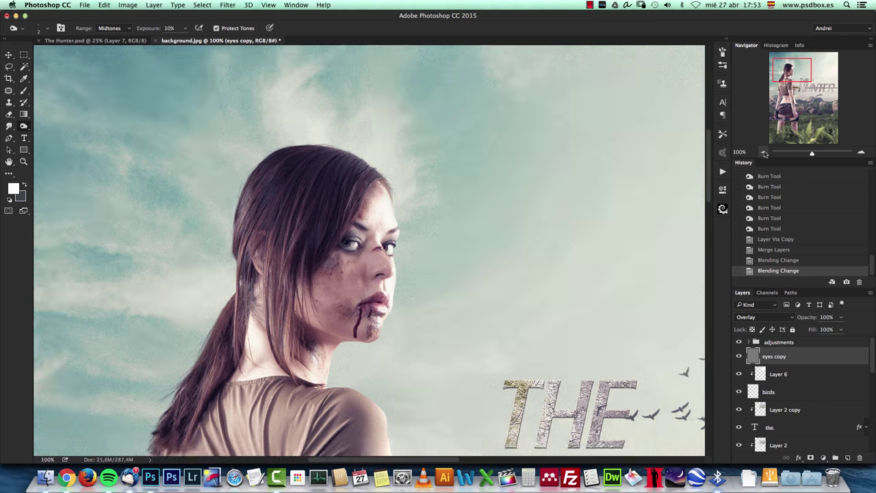
{"action": "left_click", "coordinate": [763, 152]}
{"action": "left_click", "coordinate": [764, 152]}
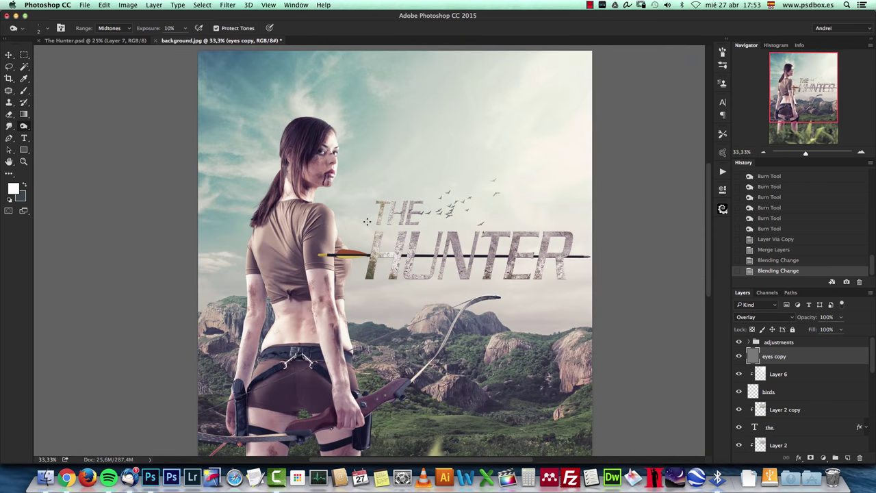
Open the third dusty particle texture PNG from the Desktop's basspixel particle folder
{"action": "key", "text": "super+o"}
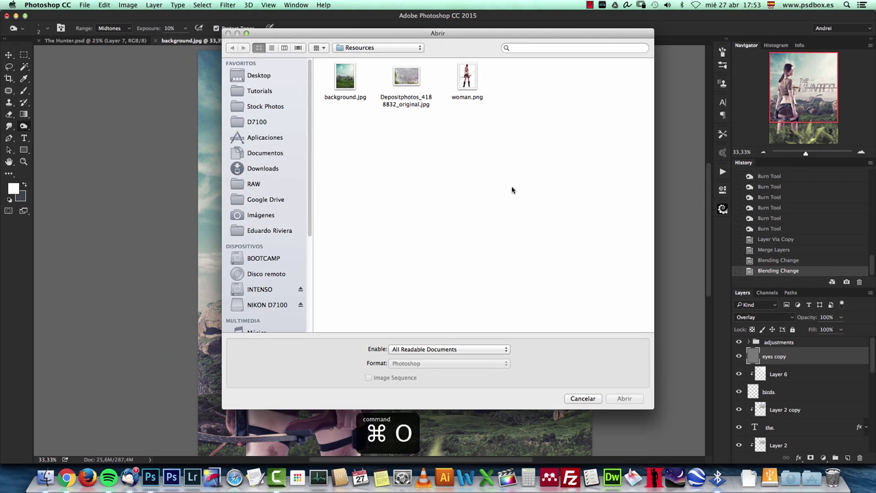
{"action": "left_click", "coordinate": [391, 49]}
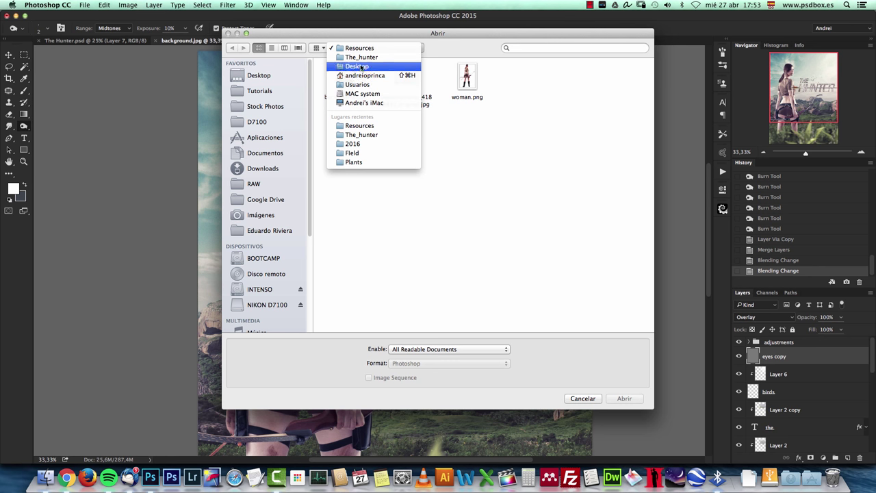
{"action": "left_click", "coordinate": [279, 109]}
{"action": "double_click", "coordinate": [351, 76]}
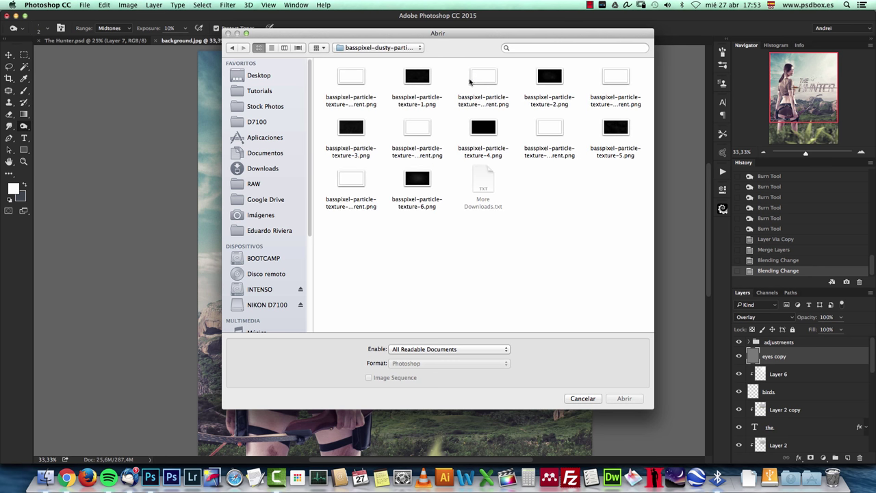
{"action": "left_click", "coordinate": [356, 78]}
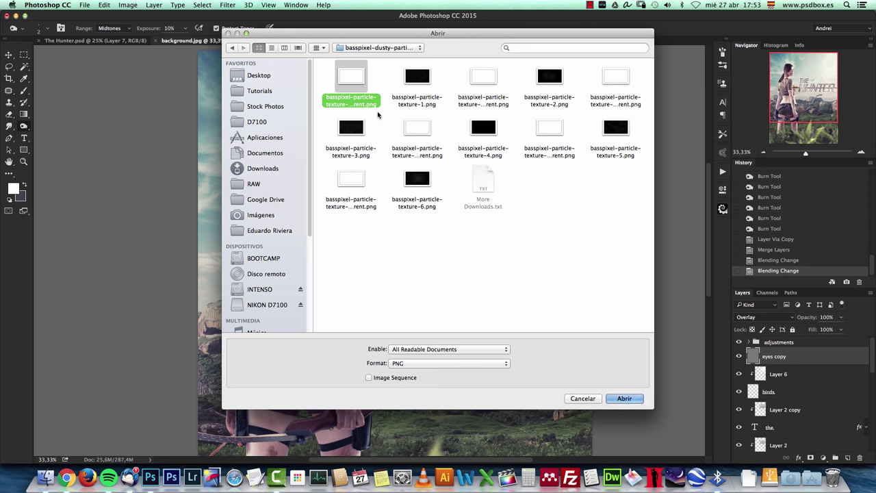
{"action": "key", "text": "space"}
{"action": "key", "text": "space"}
{"action": "left_click", "coordinate": [484, 80]}
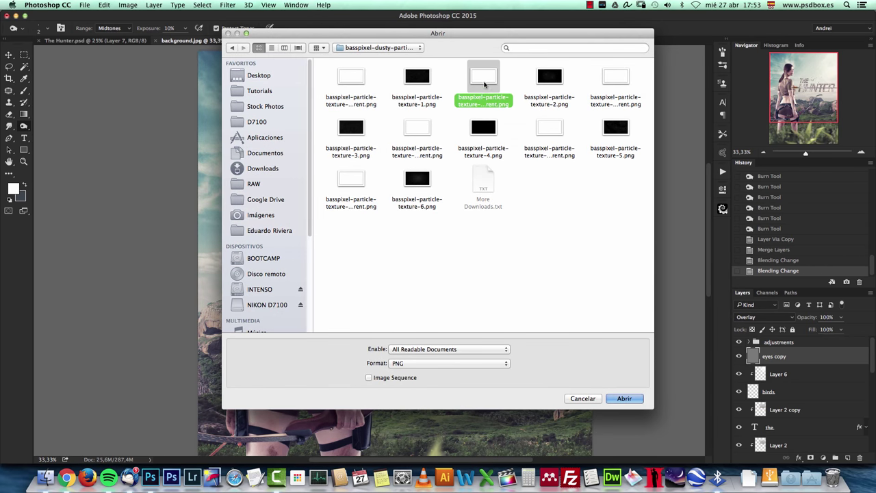
{"action": "key", "text": "space"}
{"action": "key", "text": "space"}
{"action": "left_click", "coordinate": [628, 401]}
Cut the entire texture to the clipboard and close the PNG without saving
{"action": "key", "text": "super+a"}
{"action": "key", "text": "super+x"}
{"action": "key", "text": "super+w"}
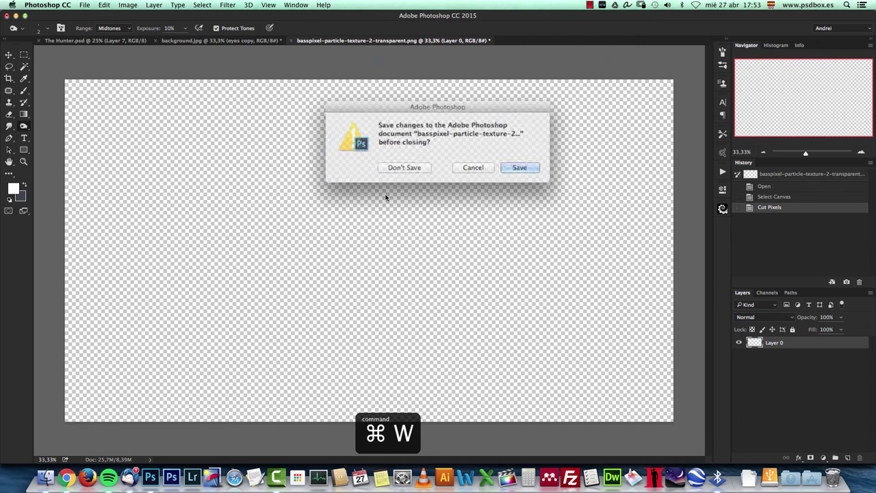
{"action": "left_click", "coordinate": [401, 167]}
Paste the dust particles into the poster as Layer 7 and shift them up and left
{"action": "key", "text": "super+v"}
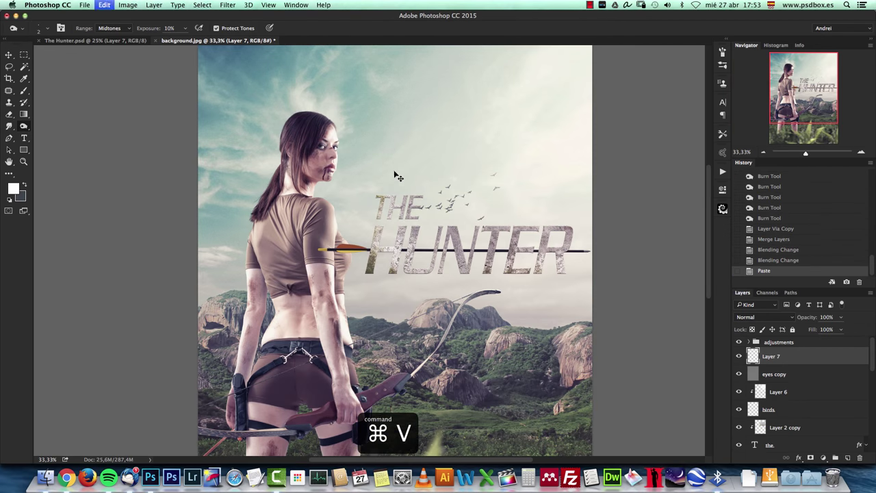
{"action": "key", "text": "v"}
{"action": "left_click_drag", "start_coordinate": [513, 244], "coordinate": [345, 214]}
{"action": "key", "text": "super+1"}
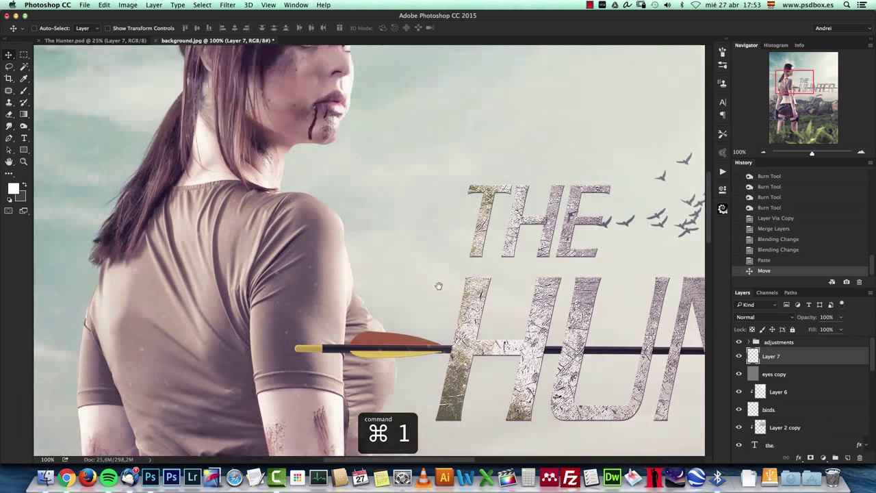
{"action": "left_click_drag", "start_coordinate": [439, 285], "coordinate": [476, 357]}
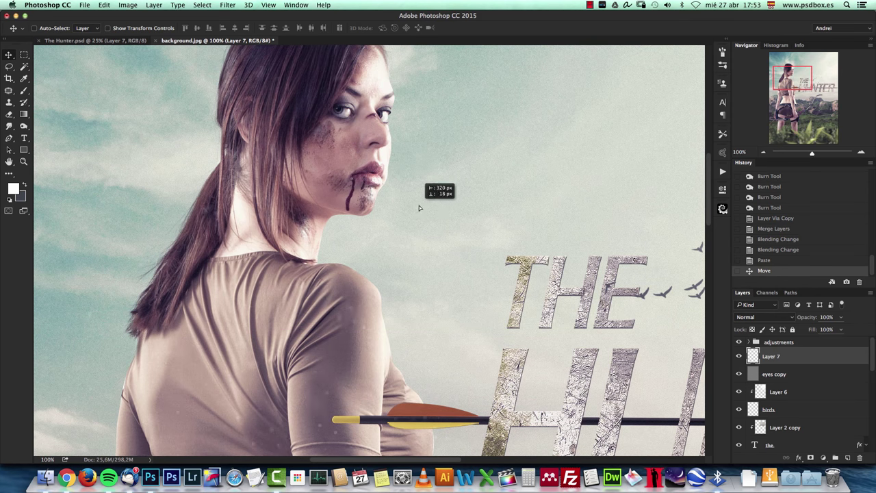
Soften the particles with a 1,6-pixel Gaussian Blur
{"action": "left_click", "coordinate": [227, 5]}
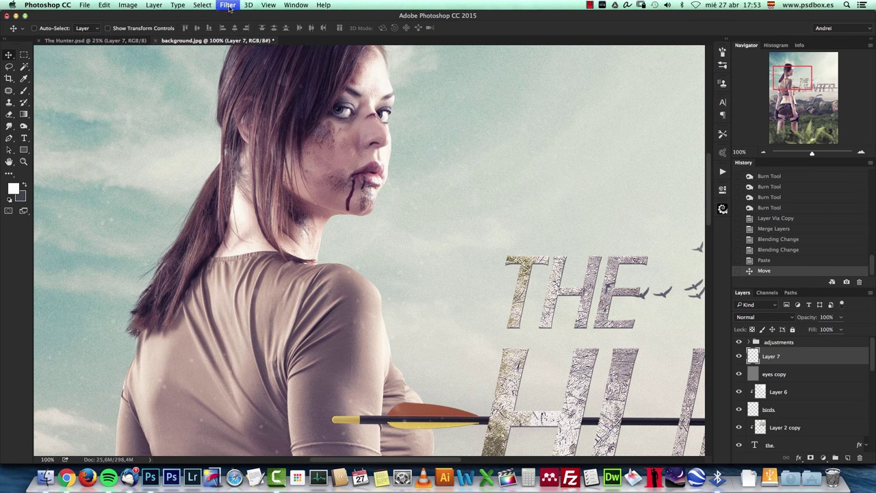
{"action": "mouse_move", "coordinate": [271, 113]}
{"action": "left_click", "coordinate": [387, 149]}
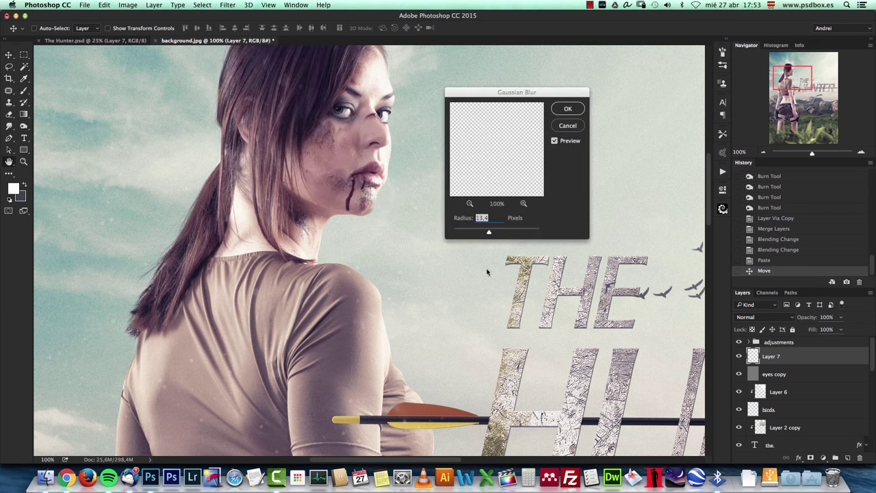
{"action": "left_click_drag", "start_coordinate": [477, 234], "coordinate": [461, 234]}
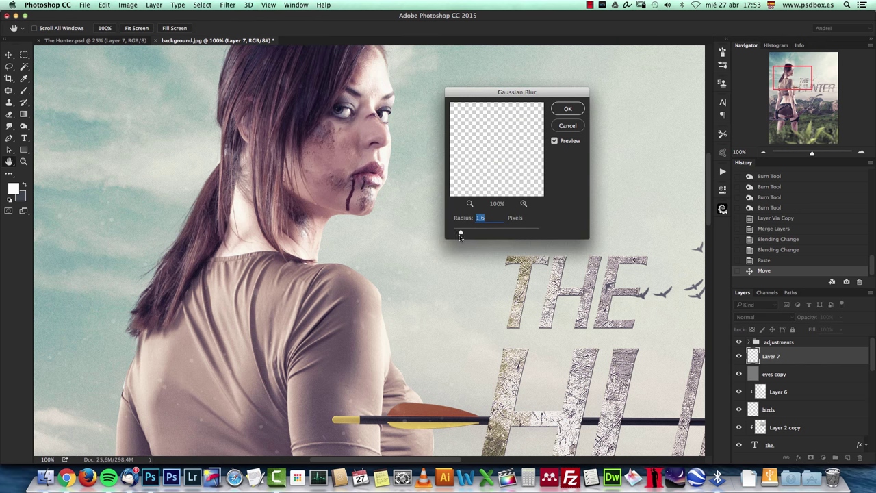
{"action": "left_click", "coordinate": [567, 108]}
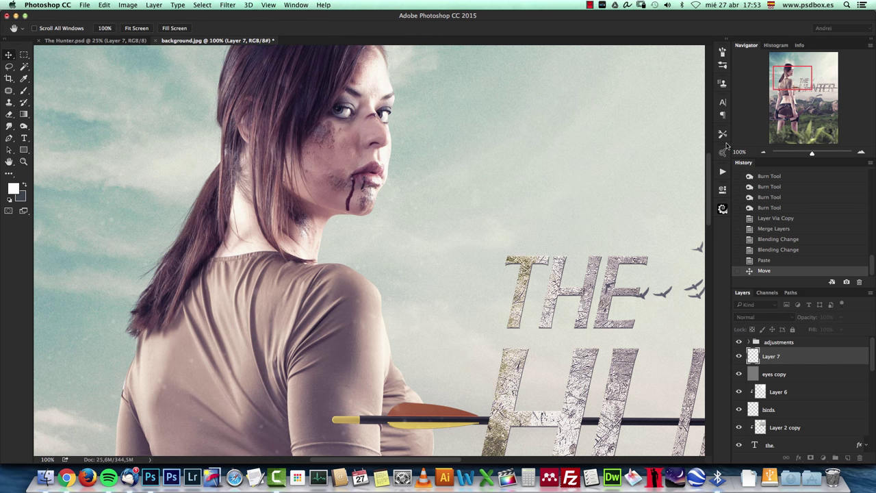
{"action": "left_click", "coordinate": [764, 152]}
{"action": "left_click", "coordinate": [764, 153]}
{"action": "left_click", "coordinate": [764, 153]}
{"action": "left_click", "coordinate": [763, 153]}
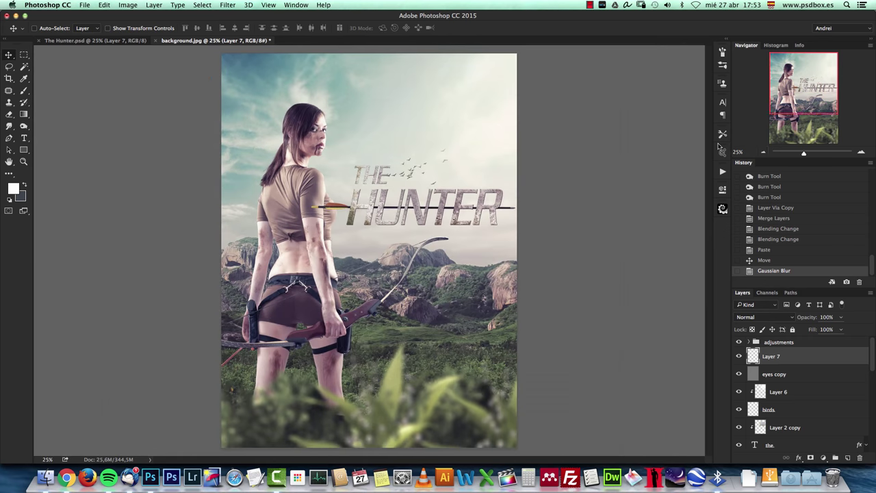
Duplicate the blurred particles as Layer 7 copy and offset the copy slightly
{"action": "key", "text": "super+j"}
{"action": "key", "text": "super+1"}
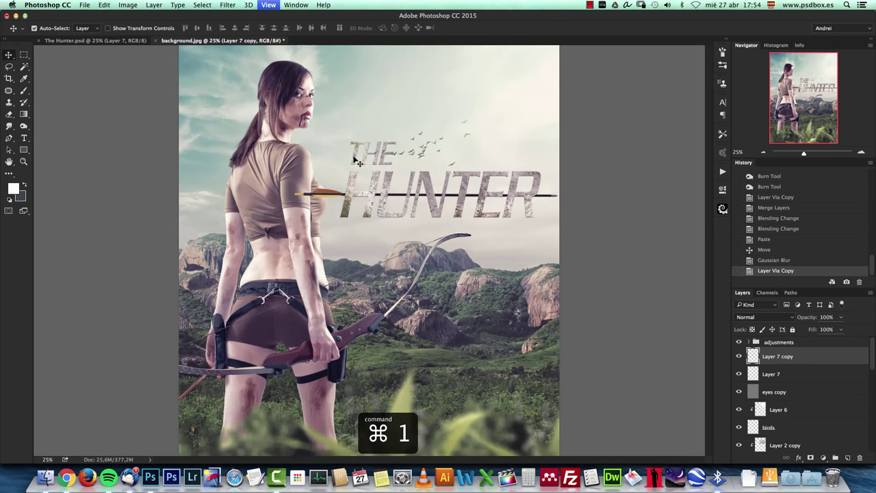
{"action": "left_click_drag", "start_coordinate": [362, 156], "coordinate": [444, 283]}
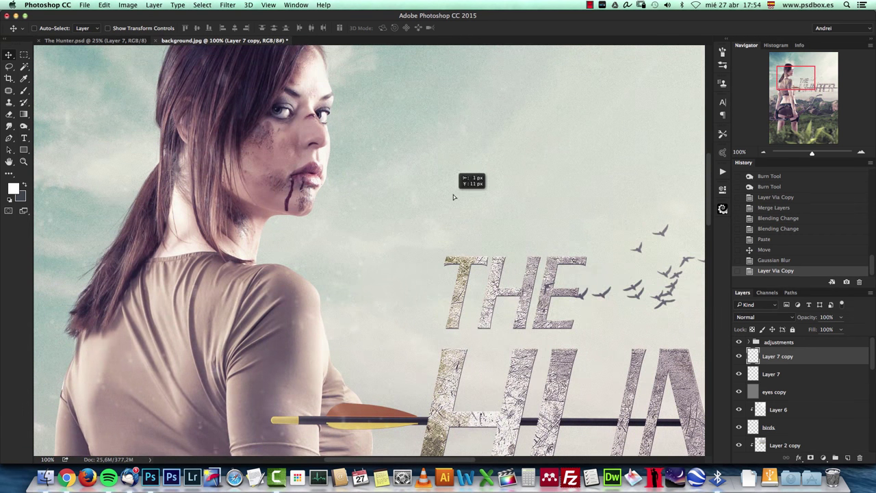
{"action": "left_click_drag", "start_coordinate": [457, 195], "coordinate": [457, 195]}
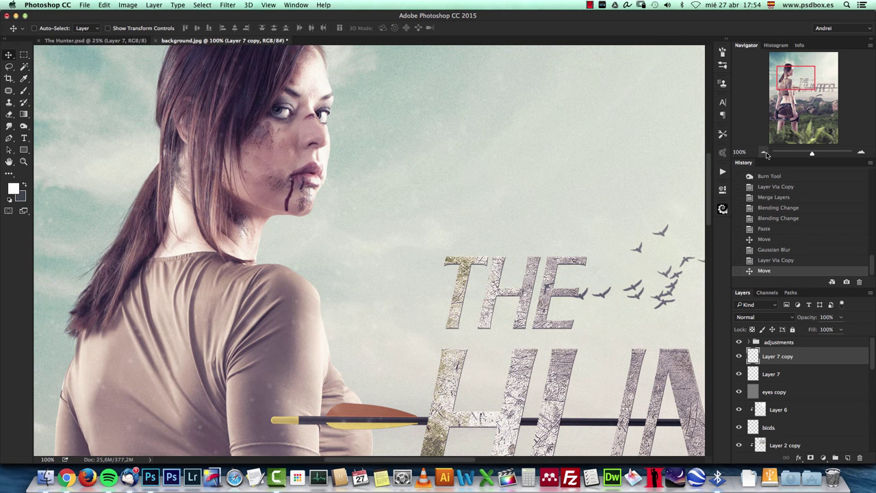
{"action": "left_click", "coordinate": [763, 153]}
{"action": "left_click", "coordinate": [763, 153]}
{"action": "left_click", "coordinate": [763, 153]}
{"action": "left_click", "coordinate": [762, 153]}
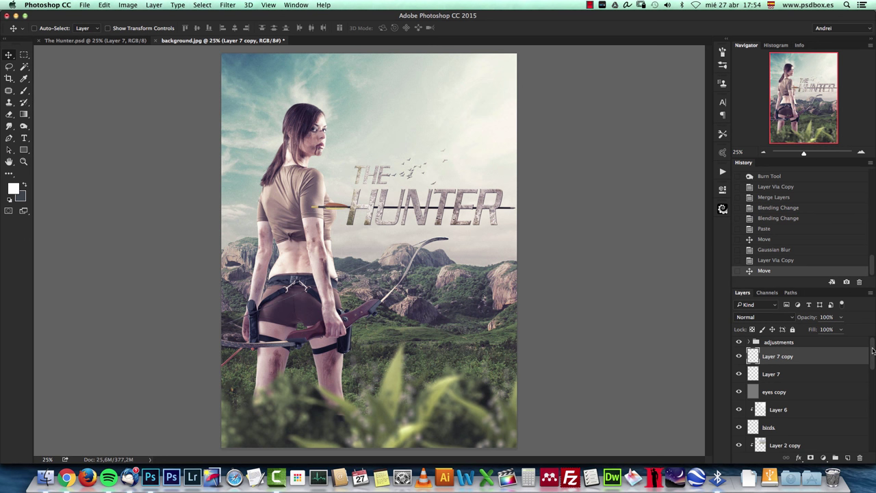
{"action": "left_click", "coordinate": [840, 344]}
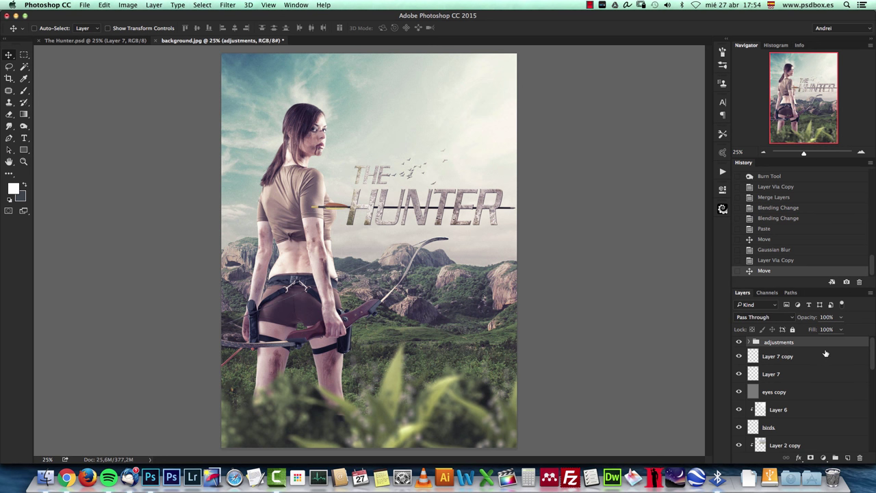
Stamp all visible layers into Layer 8 and convert it to a smart object
{"action": "key", "text": "alt+shift+super+e"}
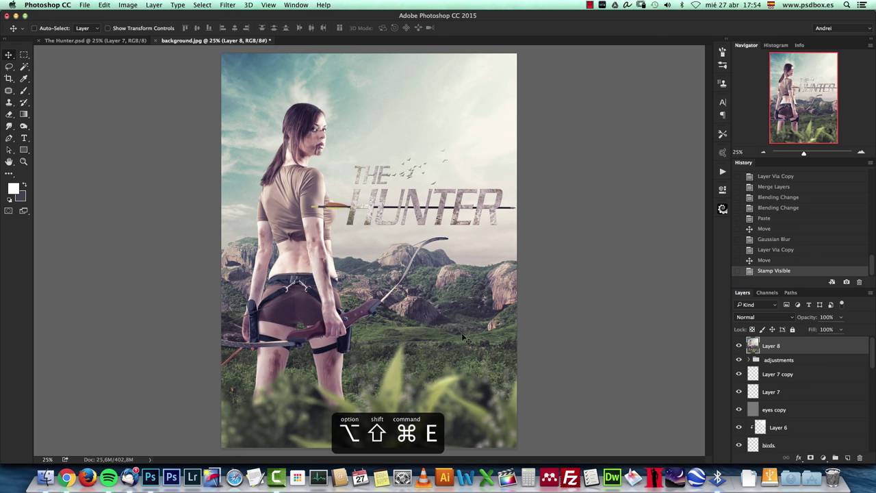
{"action": "right_click", "coordinate": [793, 346]}
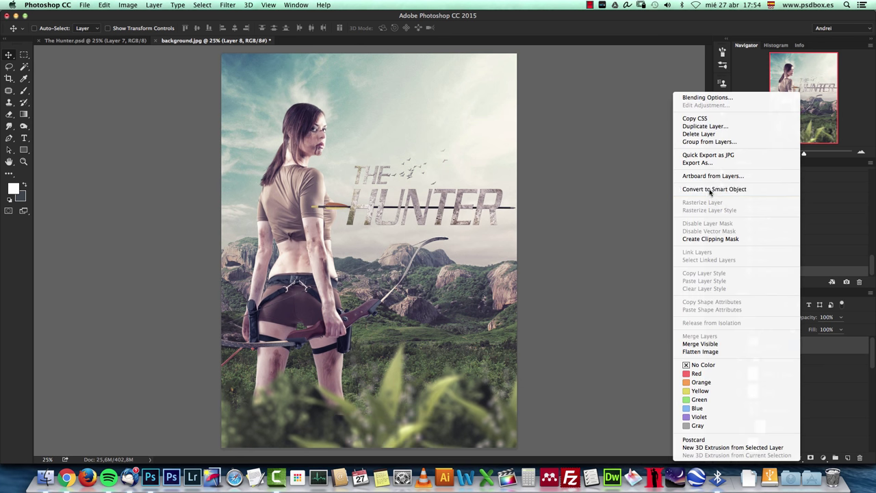
{"action": "left_click", "coordinate": [709, 189]}
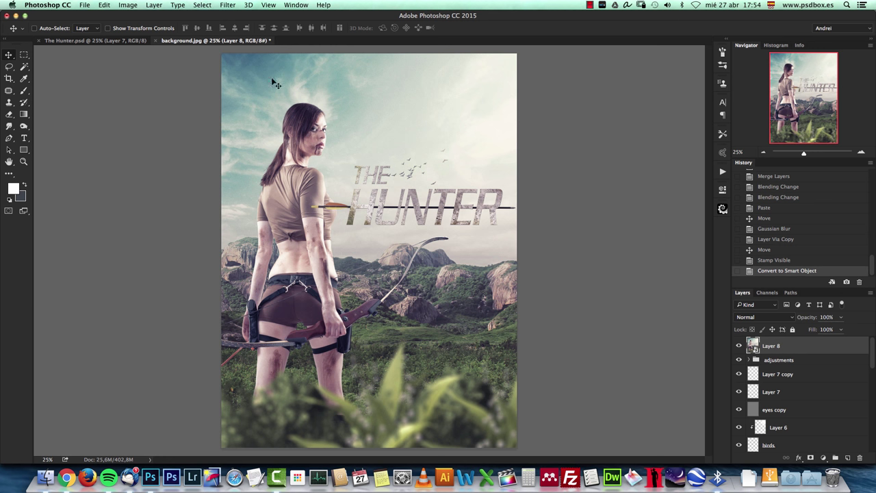
Set Camera Raw preferences so TIFF files open automatically with settings
{"action": "left_click", "coordinate": [49, 6]}
{"action": "left_click", "coordinate": [49, 6]}
{"action": "left_click", "coordinate": [49, 6]}
{"action": "mouse_move", "coordinate": [48, 33]}
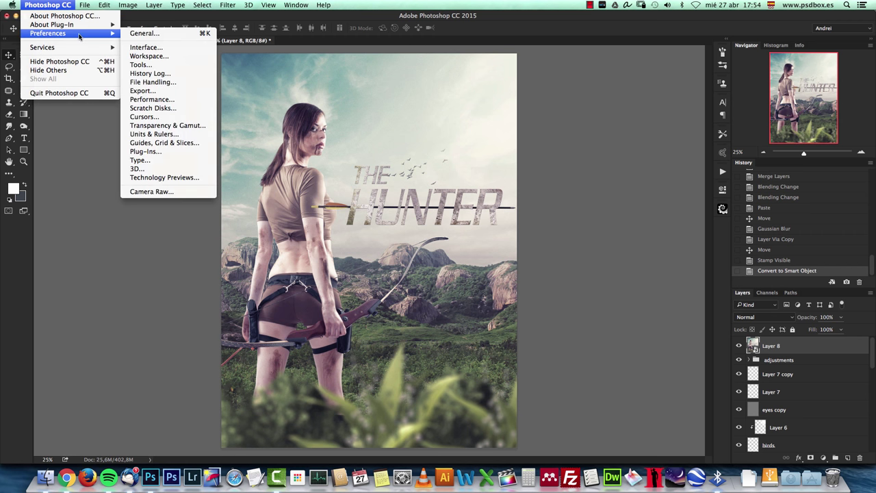
{"action": "left_click", "coordinate": [157, 193]}
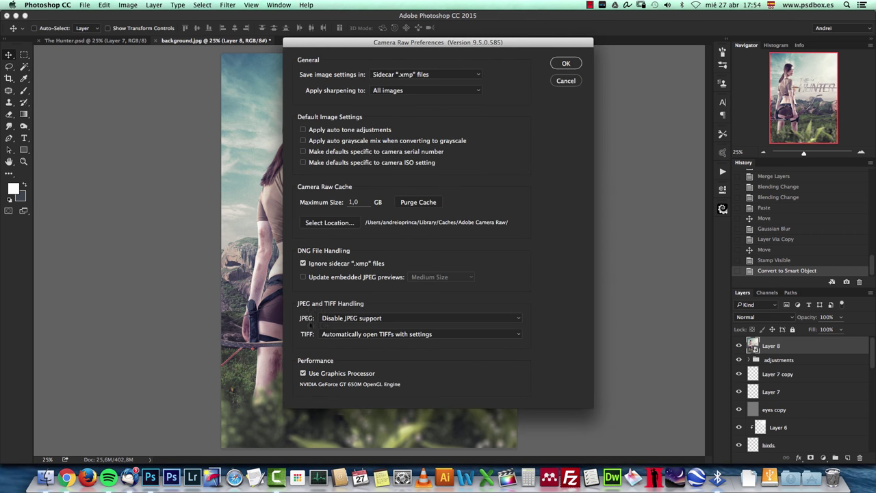
{"action": "left_click", "coordinate": [347, 318]}
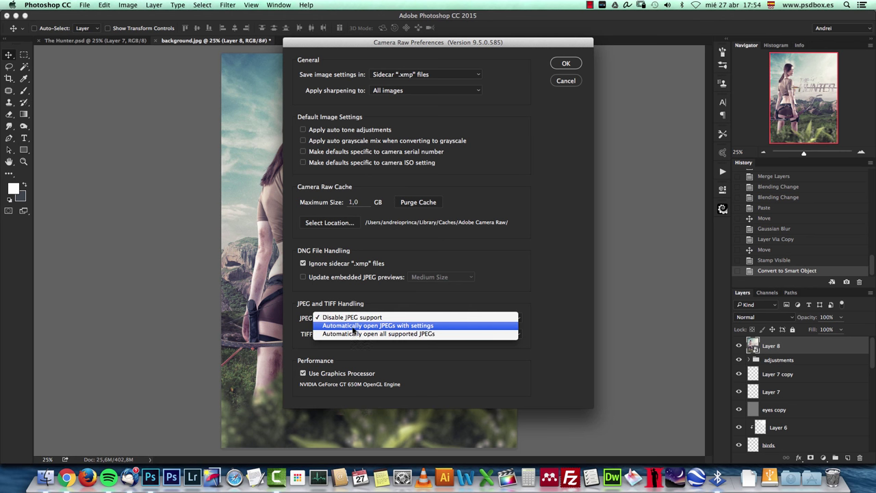
{"action": "left_click", "coordinate": [439, 334]}
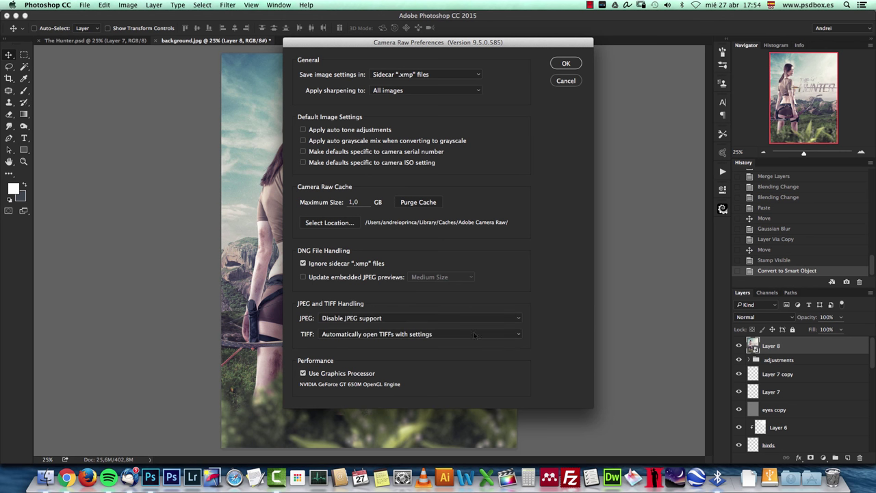
{"action": "left_click", "coordinate": [411, 334]}
{"action": "left_click", "coordinate": [383, 333]}
{"action": "key", "text": "Return"}
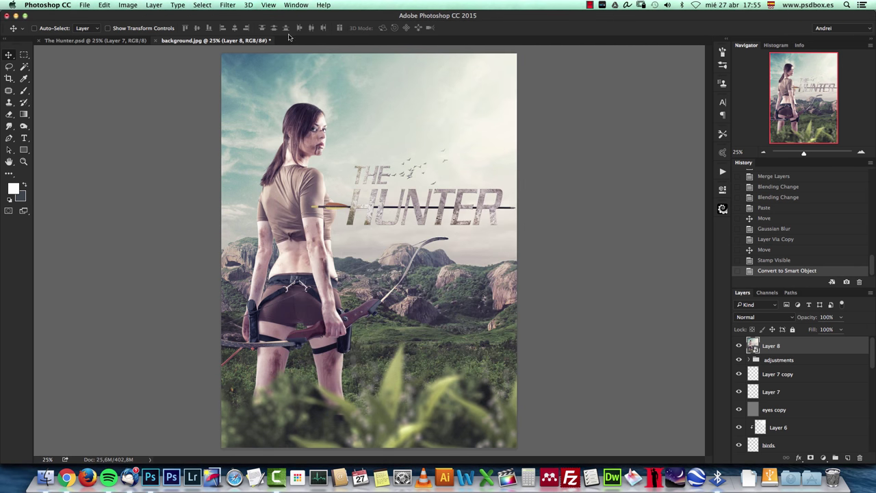
Open the Camera Raw Filter and set Tint -5 and Exposure +0,15
{"action": "left_click", "coordinate": [227, 5]}
{"action": "left_click", "coordinate": [270, 64]}
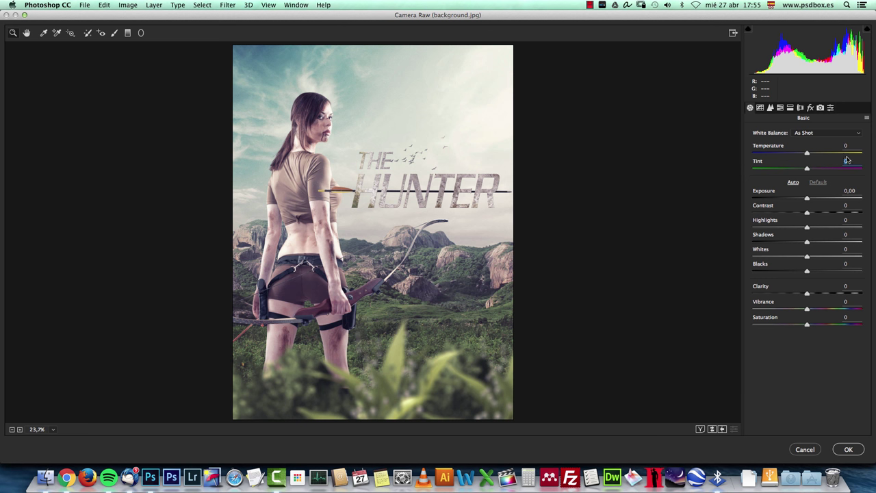
{"action": "type", "text": "-5"}
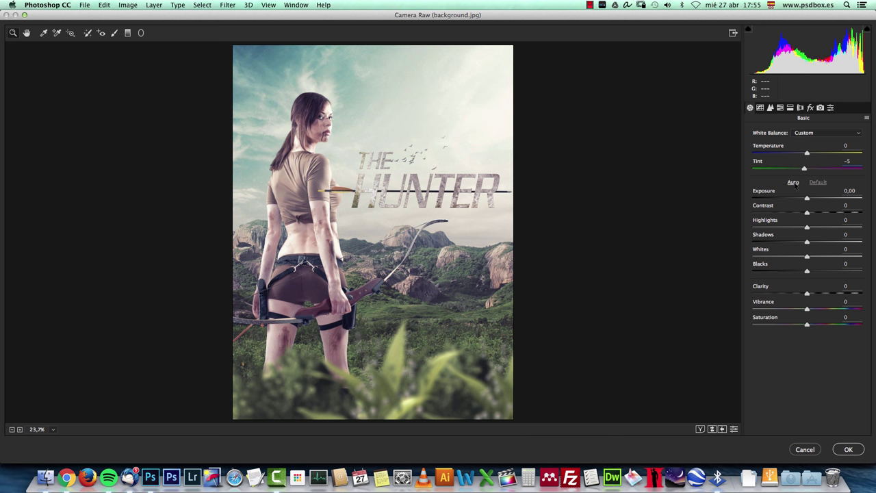
{"action": "key", "text": "Tab"}
{"action": "left_click_drag", "start_coordinate": [819, 198], "coordinate": [841, 198]}
{"action": "type", "text": "0,15"}
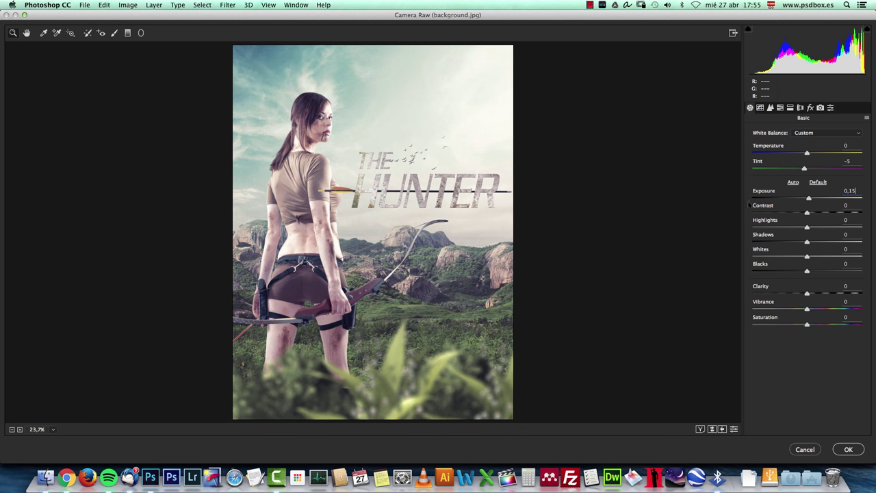
Set Highlights -23, Clarity -8, Vibrance +34 and Saturation -19
{"action": "left_click_drag", "start_coordinate": [807, 227], "coordinate": [792, 230]}
{"action": "left_click", "coordinate": [825, 290]}
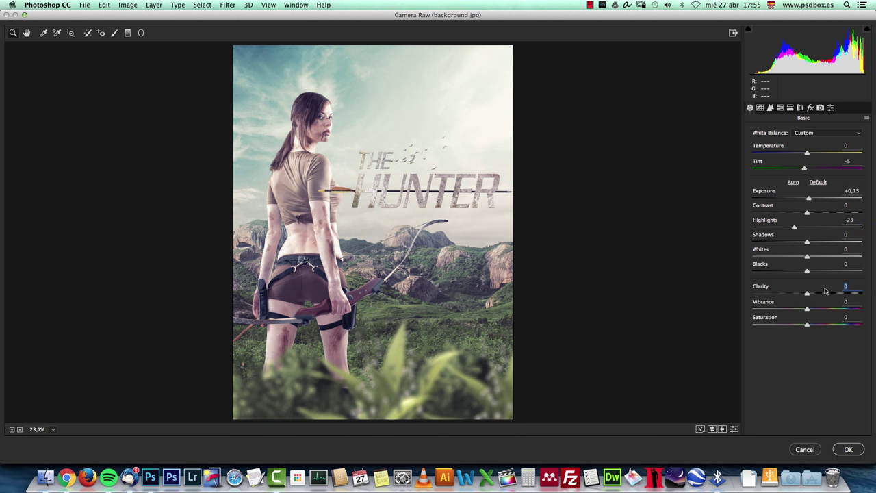
{"action": "type", "text": "-8"}
{"action": "type", "text": "34"}
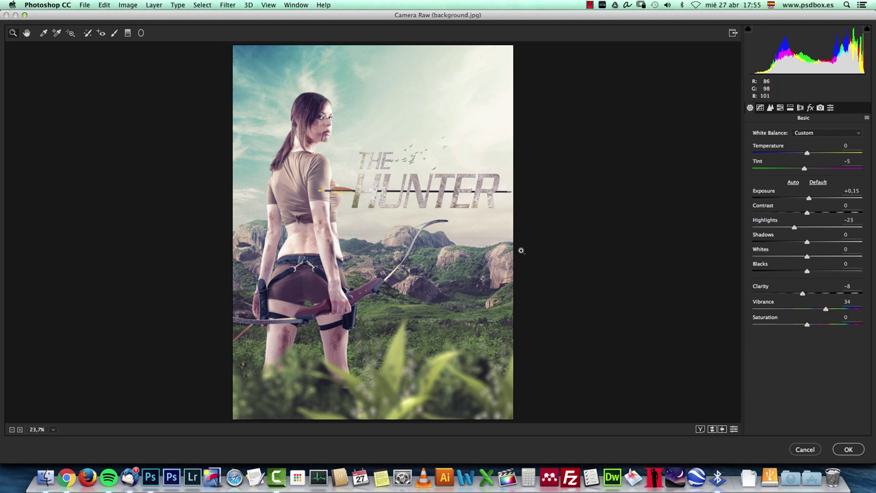
{"action": "key", "text": "Tab"}
{"action": "type", "text": "-19"}
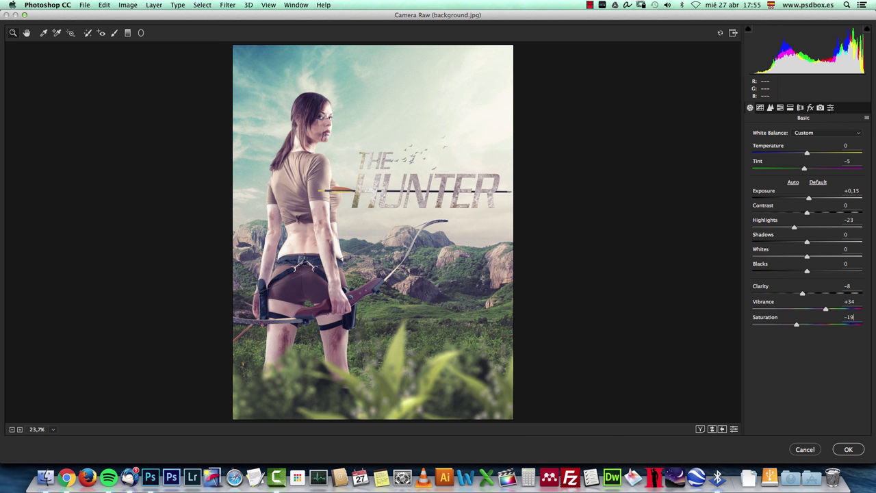
{"action": "left_click", "coordinate": [789, 108]}
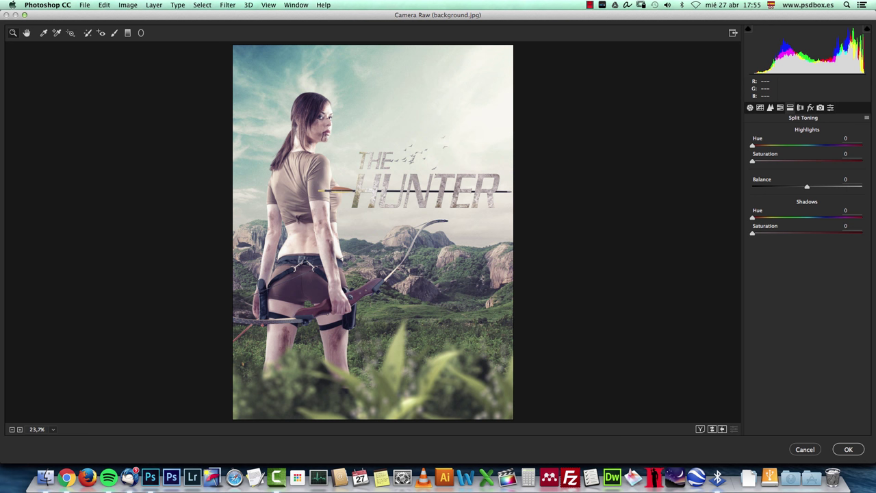
Enter highlights hue 35 / saturation 9, shadows hue 204 / saturation 11, and balance -12
{"action": "left_click", "coordinate": [845, 139]}
{"action": "type", "text": "35"}
{"action": "type", "text": "9"}
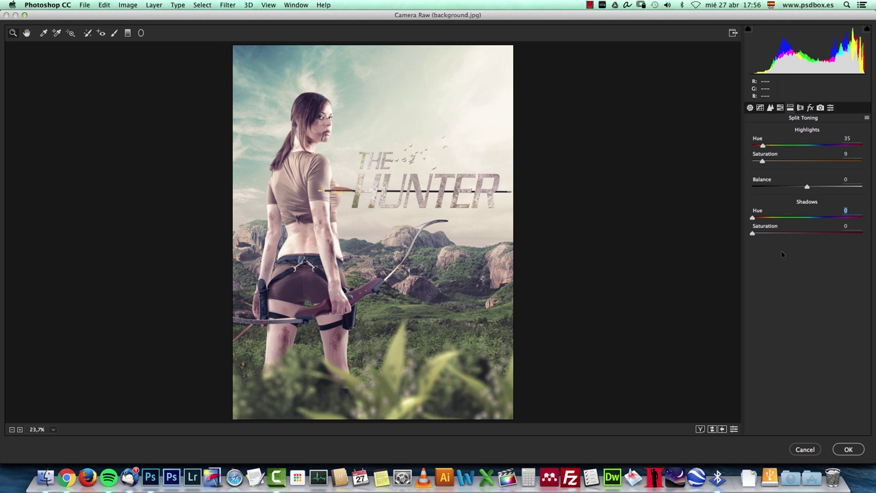
{"action": "type", "text": "204"}
{"action": "type", "text": "11"}
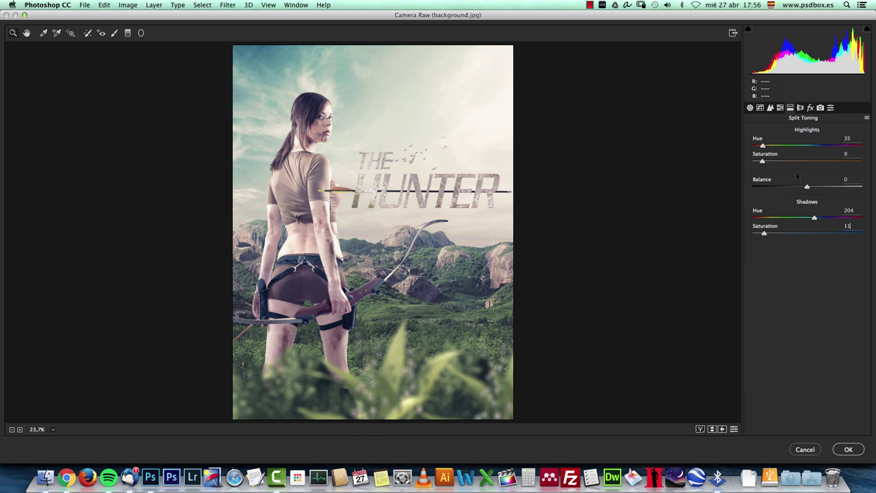
{"action": "left_click", "coordinate": [845, 179]}
{"action": "type", "text": "-12"}
Add a vignette (Amount -18, Midpoint 18, Feather 90, Highlights 100) and apply the filter
{"action": "left_click", "coordinate": [813, 109]}
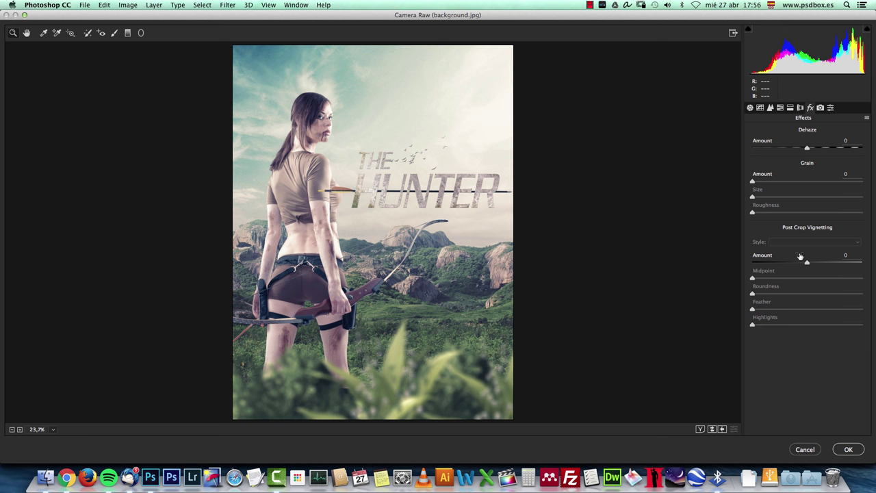
{"action": "left_click_drag", "start_coordinate": [807, 263], "coordinate": [797, 263]}
{"action": "left_click", "coordinate": [807, 278]}
{"action": "type", "text": "18"}
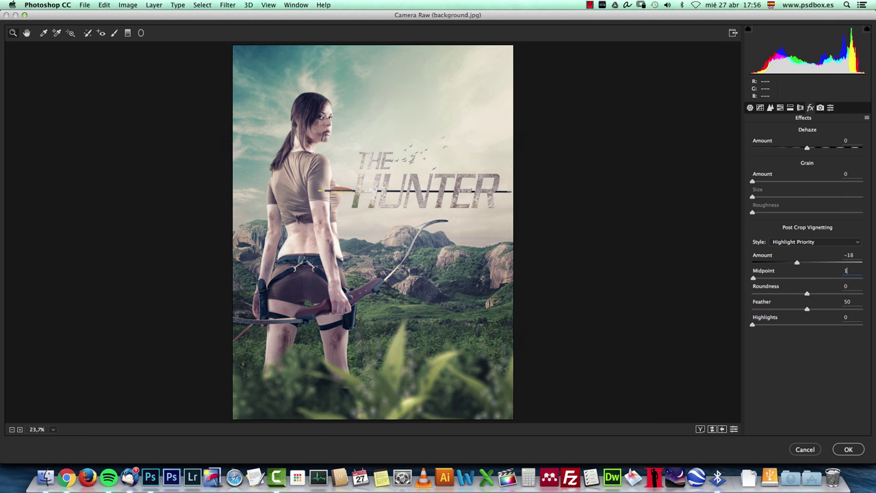
{"action": "left_click", "coordinate": [847, 302]}
{"action": "type", "text": "90"}
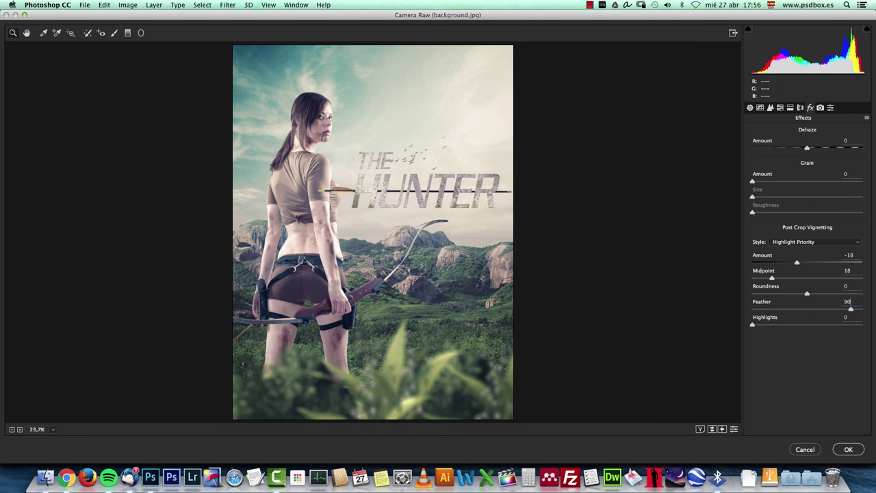
{"action": "key", "text": "Tab"}
{"action": "type", "text": "100"}
{"action": "key", "text": "Return"}
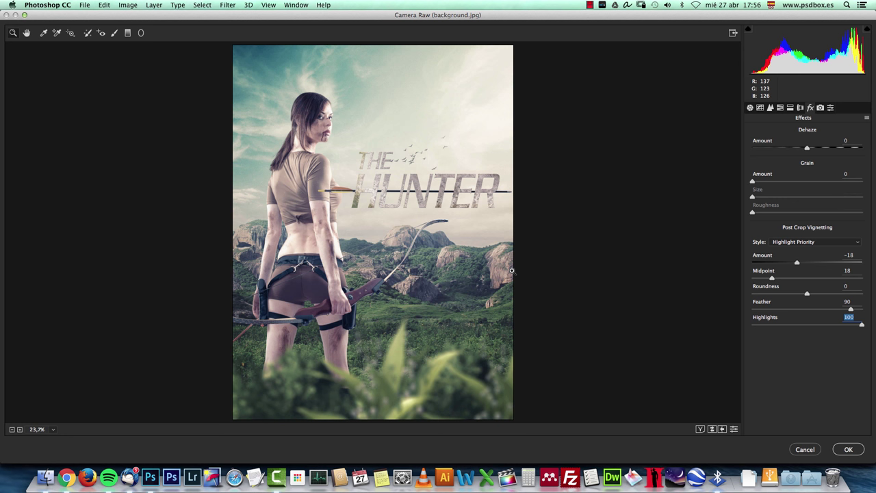
{"action": "left_click", "coordinate": [848, 448]}
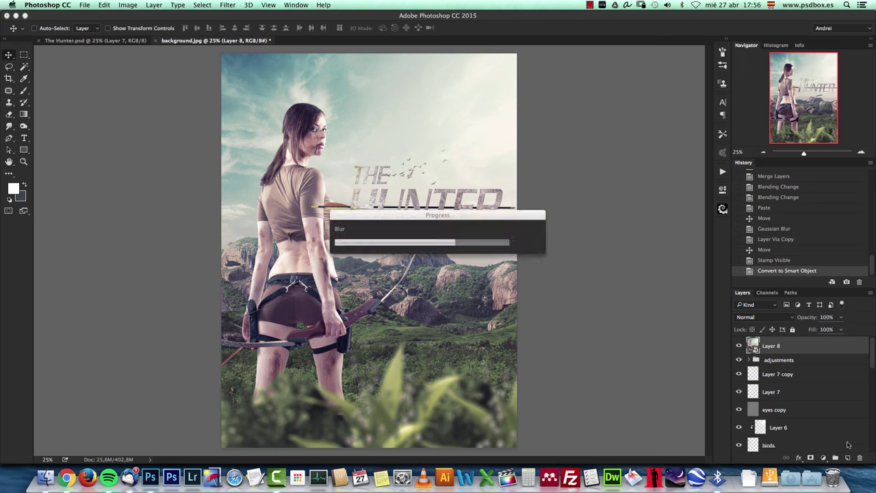
Compare Layer 8 before and after grading, collapse its Smart Filters, and add Layer 9
{"action": "left_click", "coordinate": [738, 345]}
{"action": "left_click", "coordinate": [738, 346]}
{"action": "left_click", "coordinate": [739, 345]}
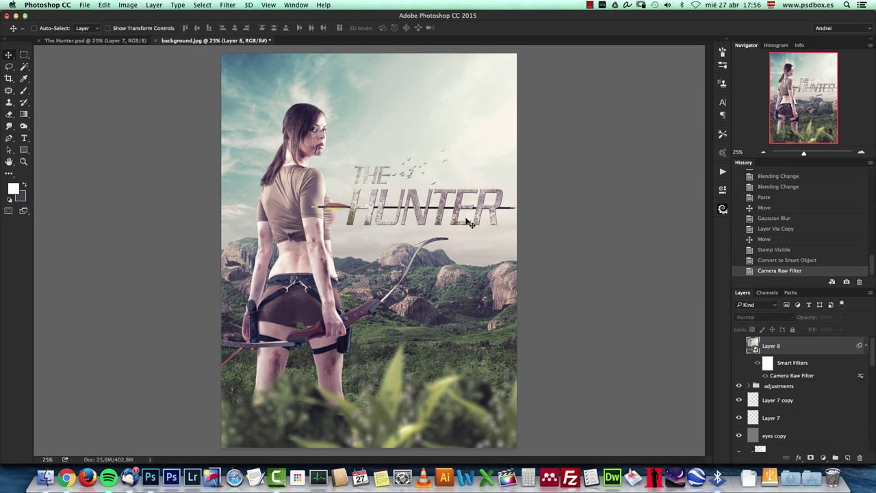
{"action": "left_click", "coordinate": [739, 347]}
{"action": "left_click", "coordinate": [738, 347]}
{"action": "left_click", "coordinate": [739, 346]}
{"action": "left_click", "coordinate": [739, 347]}
{"action": "left_click", "coordinate": [739, 347]}
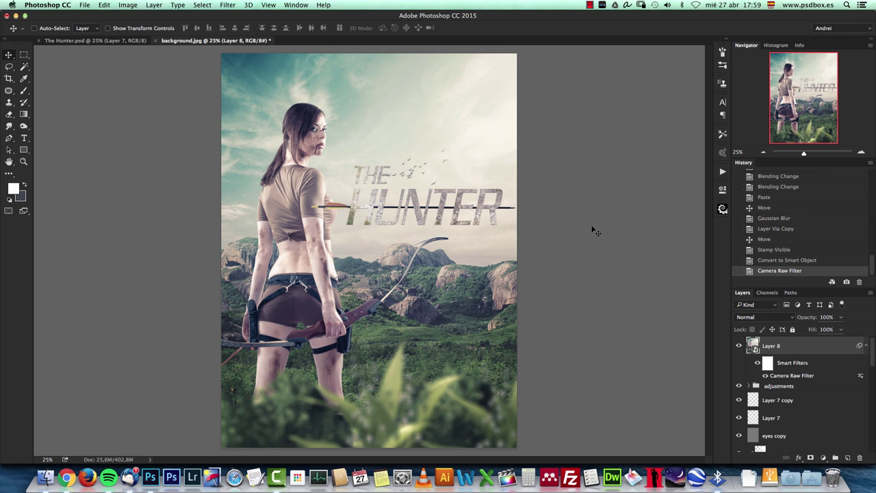
{"action": "left_click", "coordinate": [866, 346]}
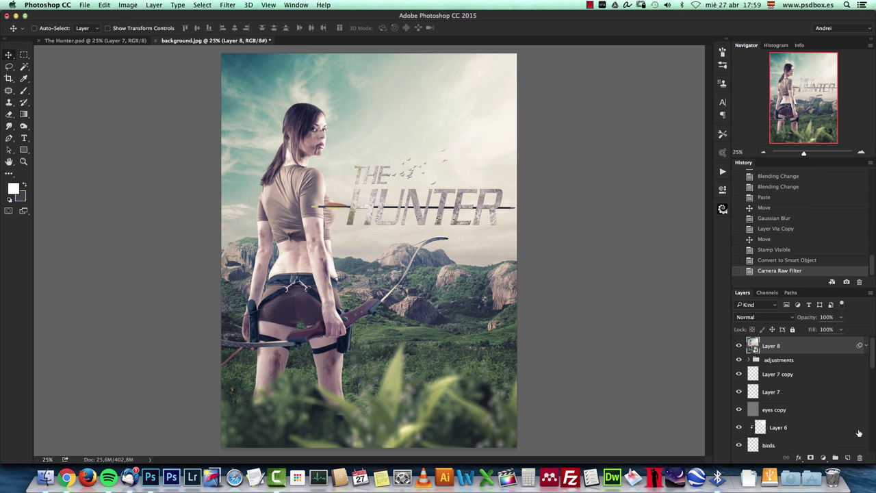
{"action": "left_click", "coordinate": [848, 457]}
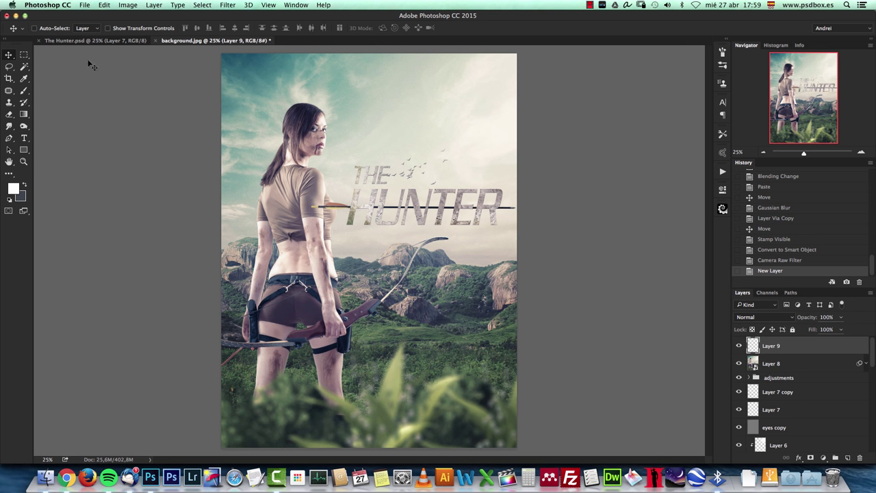
Choose the SteelTongs Regular font and draw a paragraph text box on the poster
{"action": "left_click", "coordinate": [24, 138]}
{"action": "double_click", "coordinate": [81, 28]}
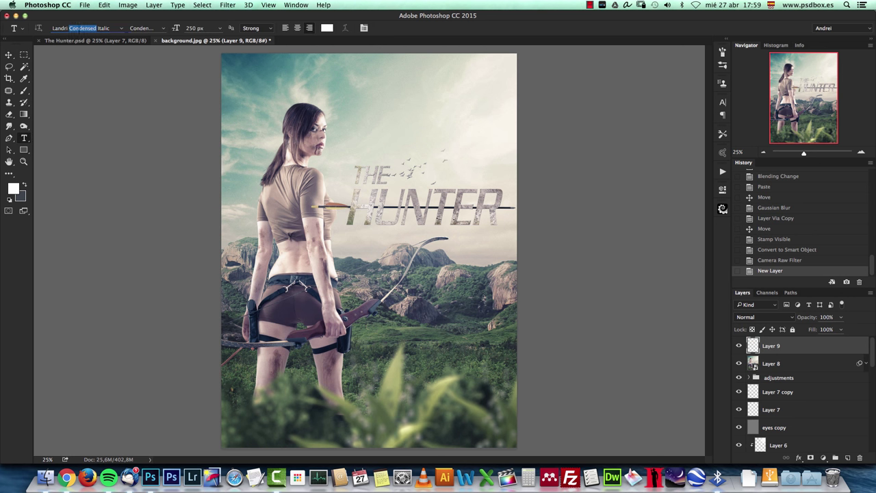
{"action": "key", "text": "ctrl+a"}
{"action": "type", "text": "steel"}
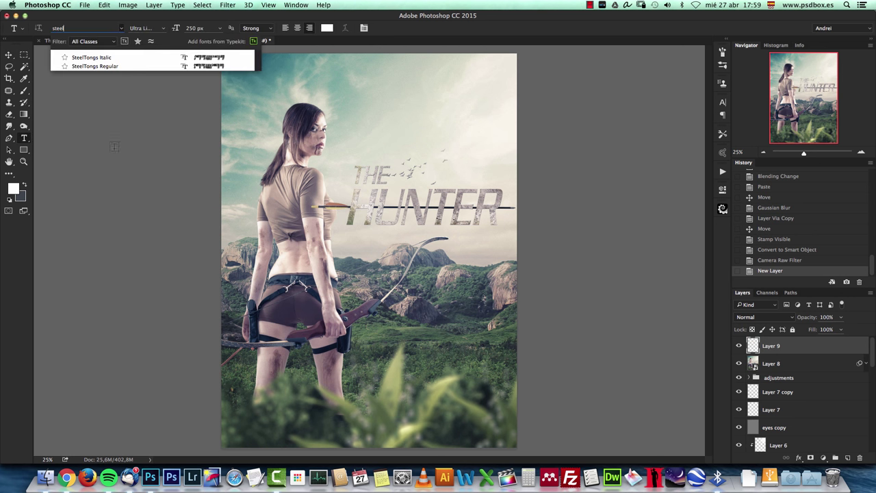
{"action": "left_click", "coordinate": [91, 66]}
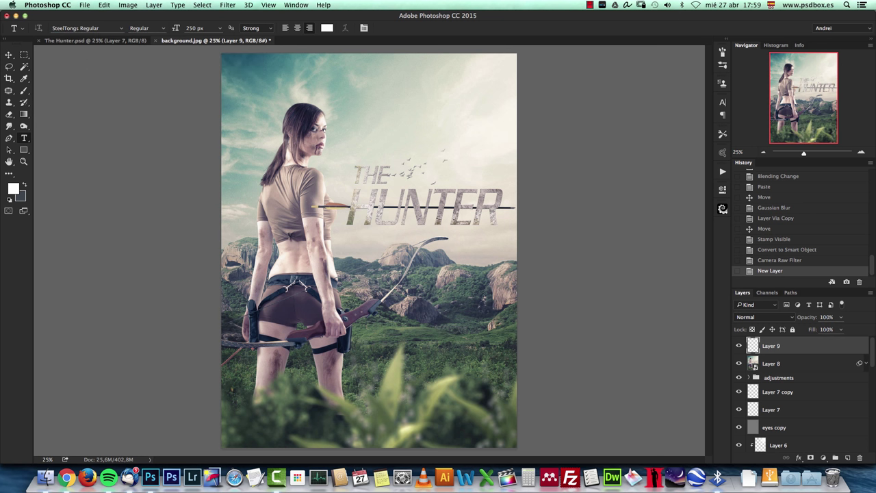
{"action": "left_click_drag", "start_coordinate": [232, 365], "coordinate": [502, 424]}
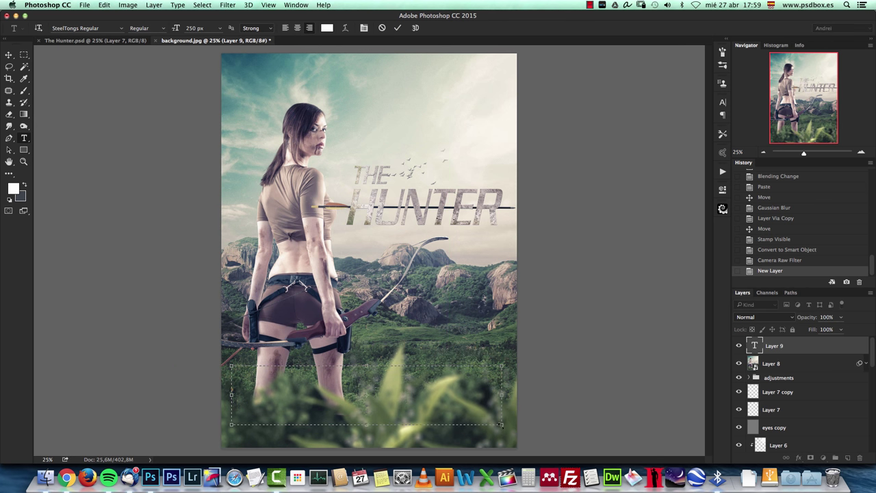
At 100% zoom, set the text to 60 px and paste 'WITH MUSIC FROM'
{"action": "key", "text": "super+1"}
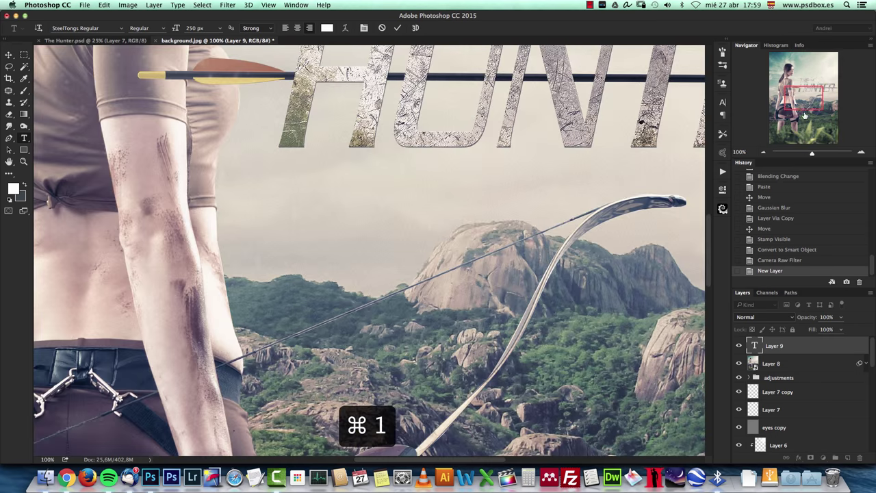
{"action": "left_click_drag", "start_coordinate": [804, 110], "coordinate": [780, 134]}
{"action": "type", "text": "erew^"}
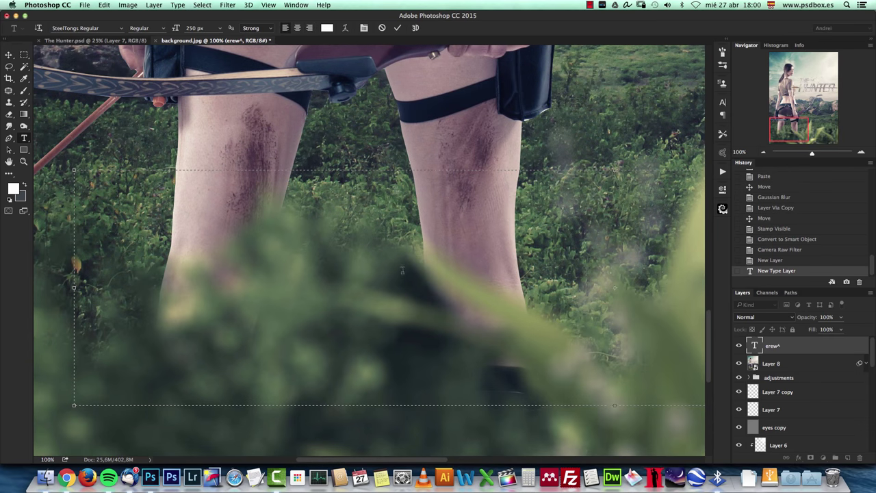
{"action": "left_click", "coordinate": [219, 28]}
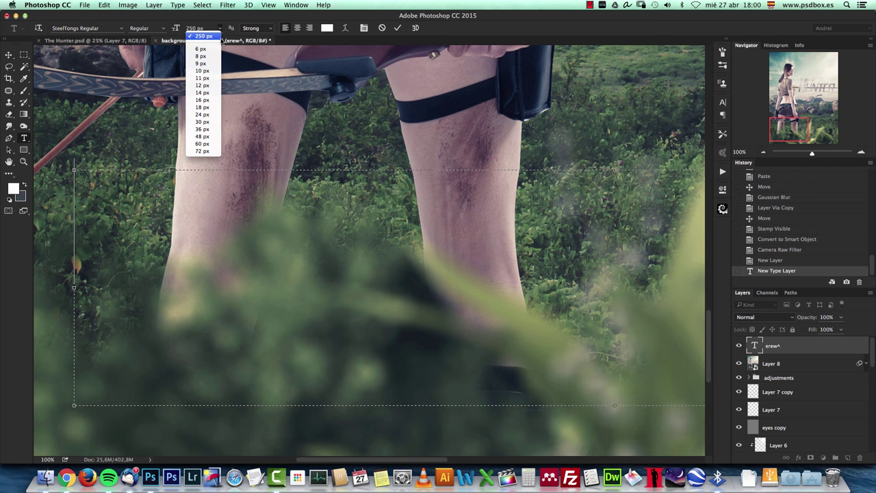
{"action": "left_click", "coordinate": [202, 143]}
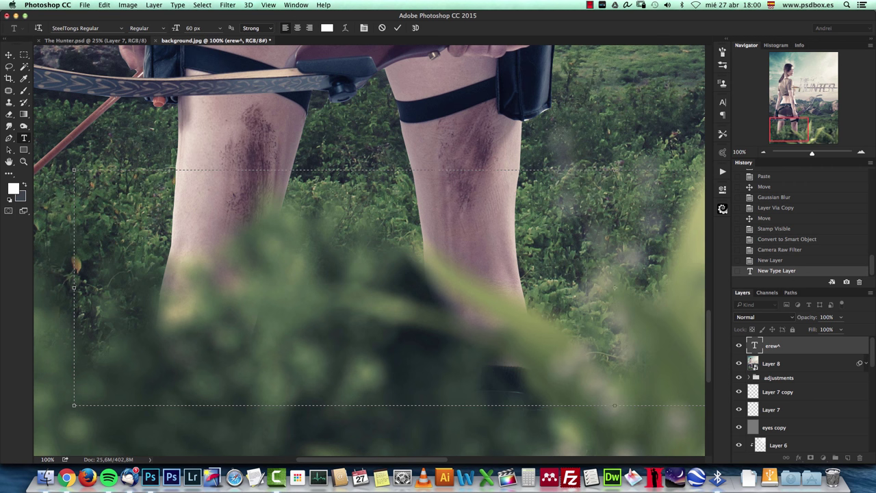
{"action": "type", "text": "WITH MUSIC FROM"}
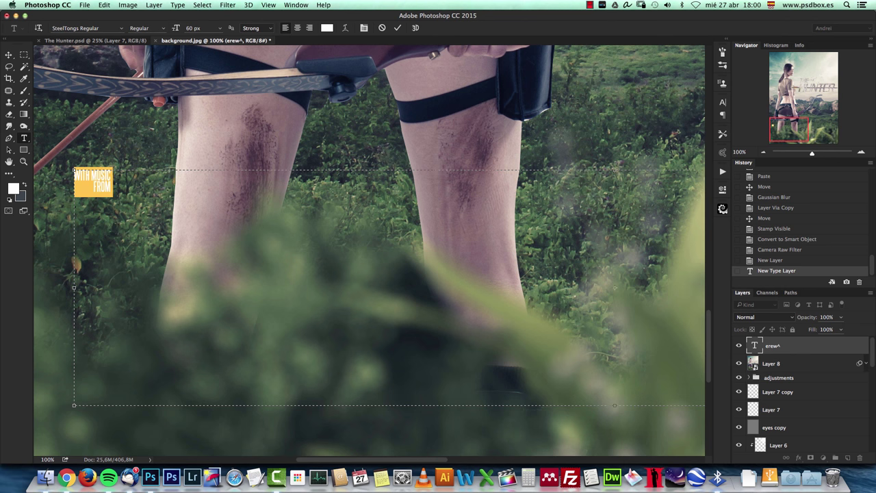
{"action": "left_click", "coordinate": [794, 348]}
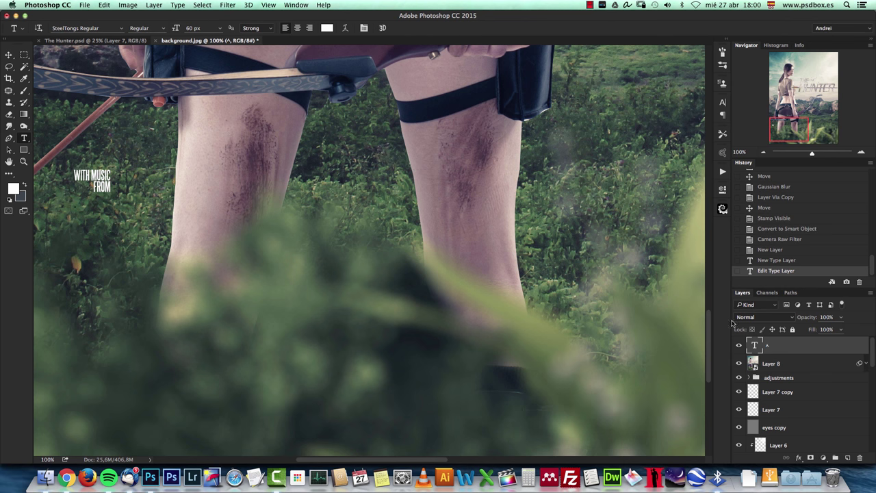
Add the composer's name, 'ASSISTANT TO CHIEF ANIMATOR' and 'PSD BOX' to the credit line
{"action": "double_click", "coordinate": [754, 347]}
{"action": "key", "text": "super+h"}
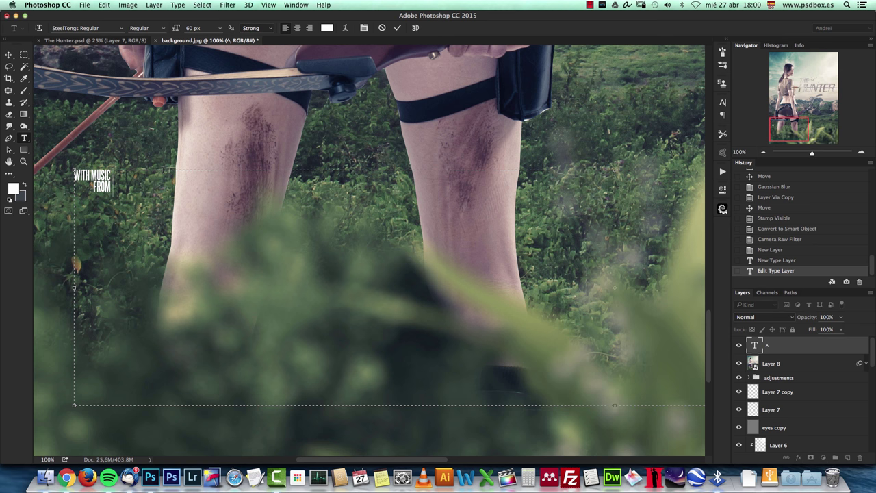
{"action": "type", "text": "ANDREI OPRINCA"}
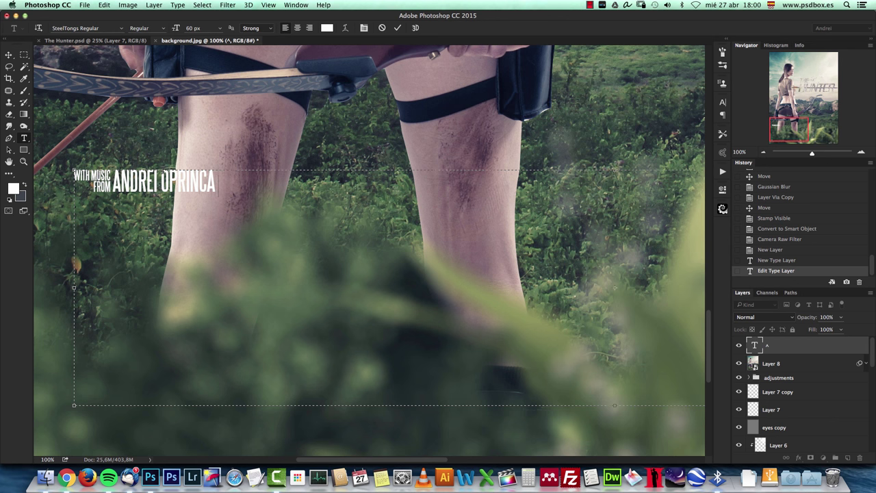
{"action": "type", "text": "ASSISTANT TO CHIEF ANIMATOR"}
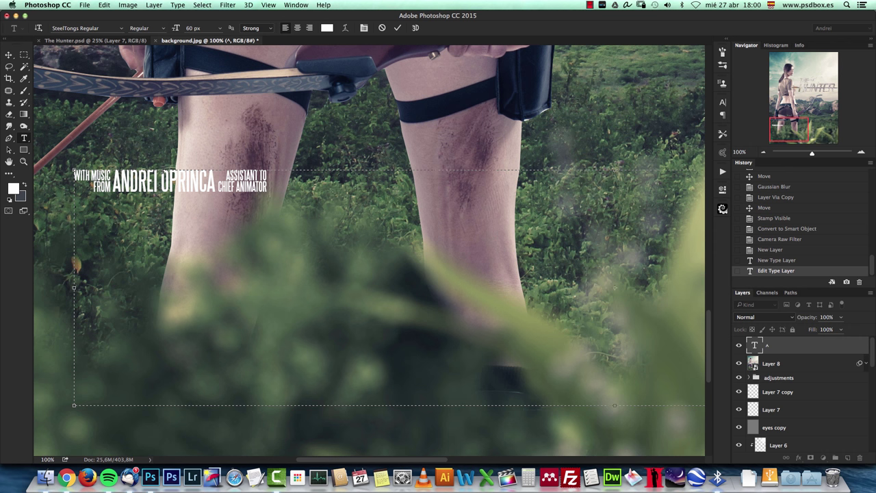
{"action": "type", "text": "PSD BOX"}
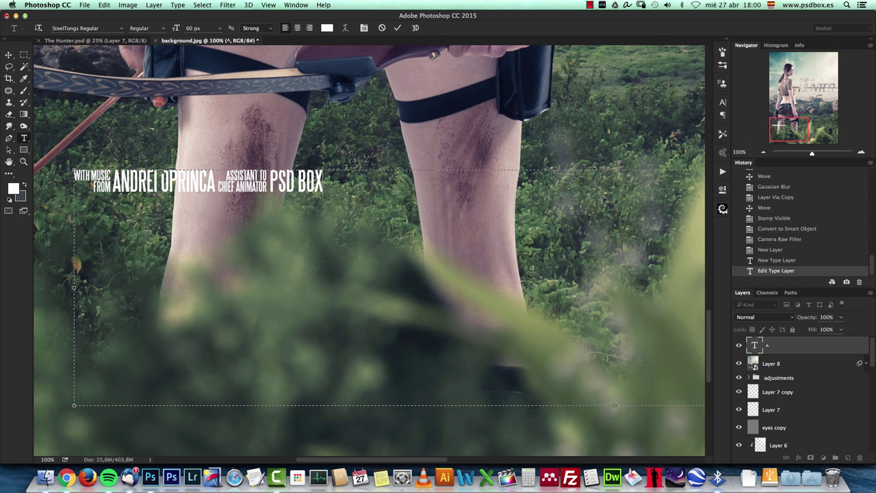
{"action": "left_click", "coordinate": [799, 350]}
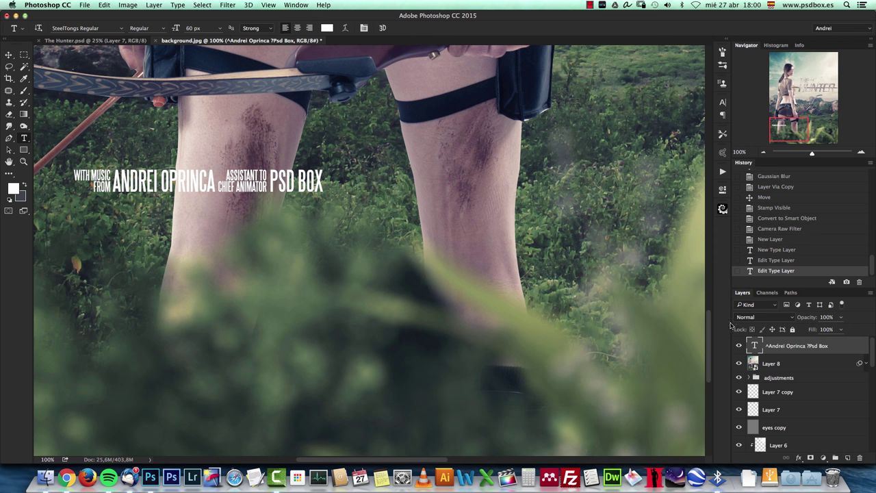
Recolour the credit text a very pale cyan-white
{"action": "double_click", "coordinate": [753, 347]}
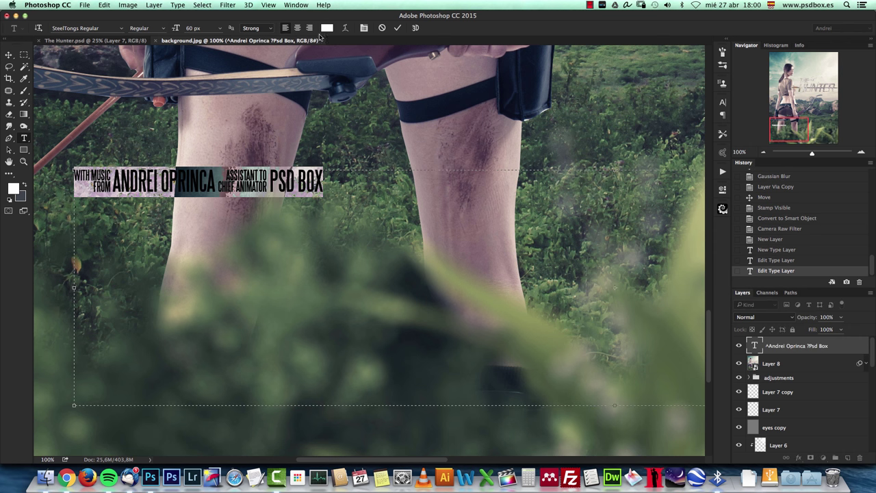
{"action": "left_click", "coordinate": [326, 27]}
{"action": "left_click", "coordinate": [604, 254]}
{"action": "left_click_drag", "start_coordinate": [494, 204], "coordinate": [485, 201]}
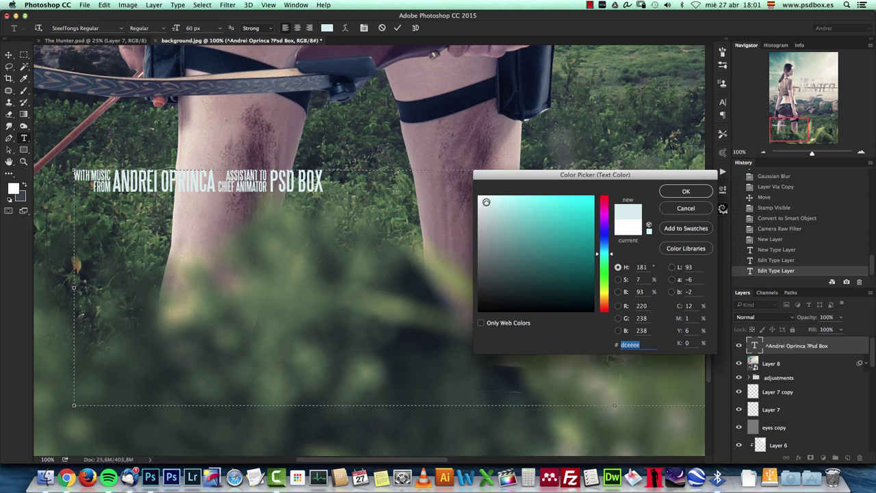
{"action": "left_click", "coordinate": [675, 190]}
{"action": "left_click", "coordinate": [853, 349]}
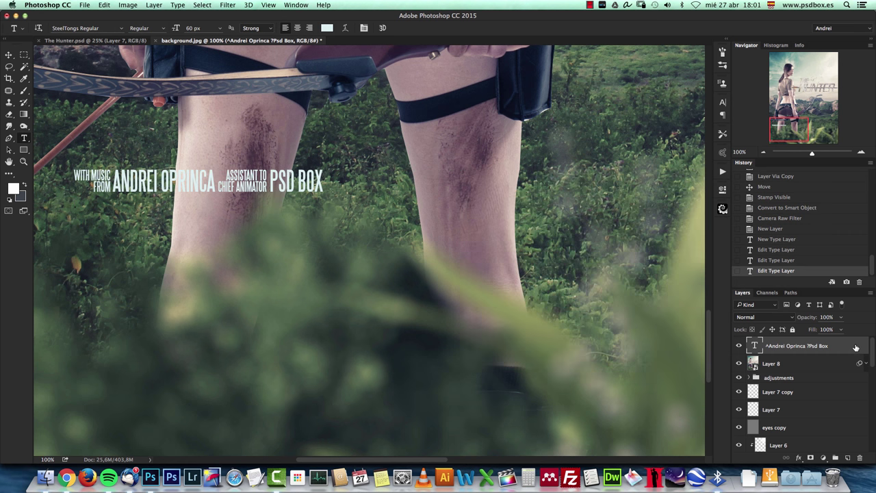
Give the credit layer a drop shadow with 1 px distance at a 120° angle
{"action": "double_click", "coordinate": [854, 346]}
{"action": "left_click", "coordinate": [489, 282]}
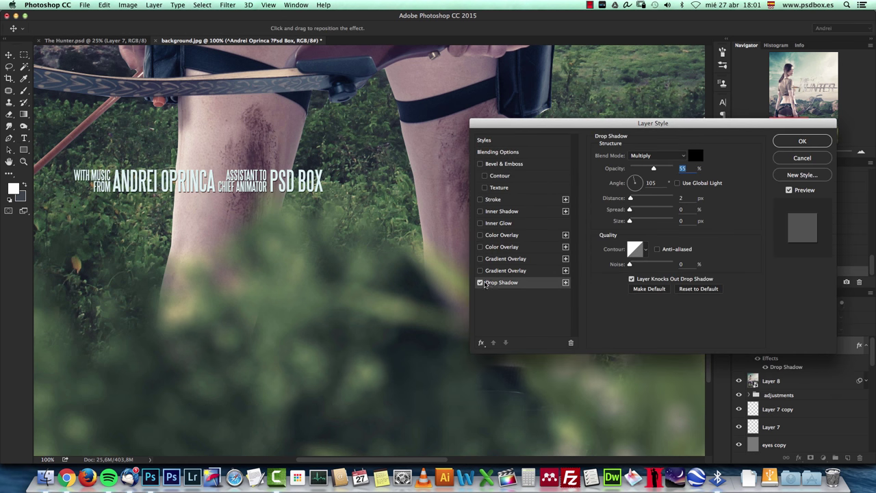
{"action": "left_click", "coordinate": [680, 197]}
{"action": "type", "text": "1"}
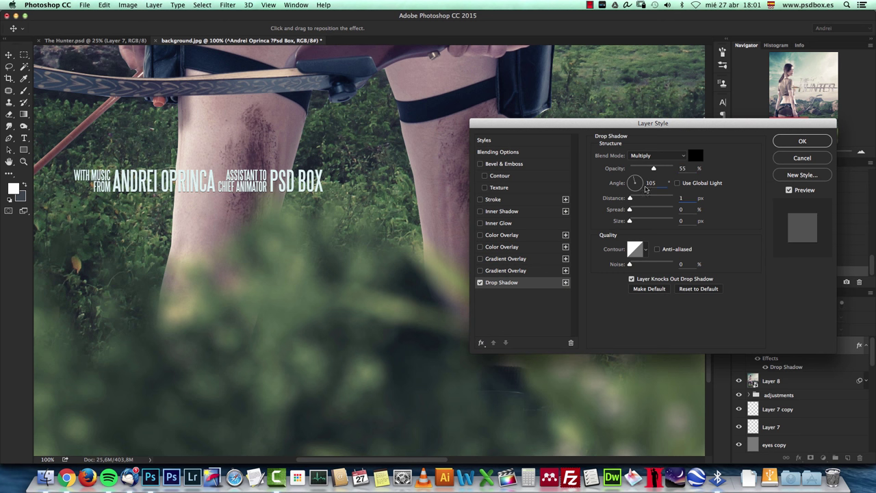
{"action": "left_click_drag", "start_coordinate": [634, 180], "coordinate": [620, 174]}
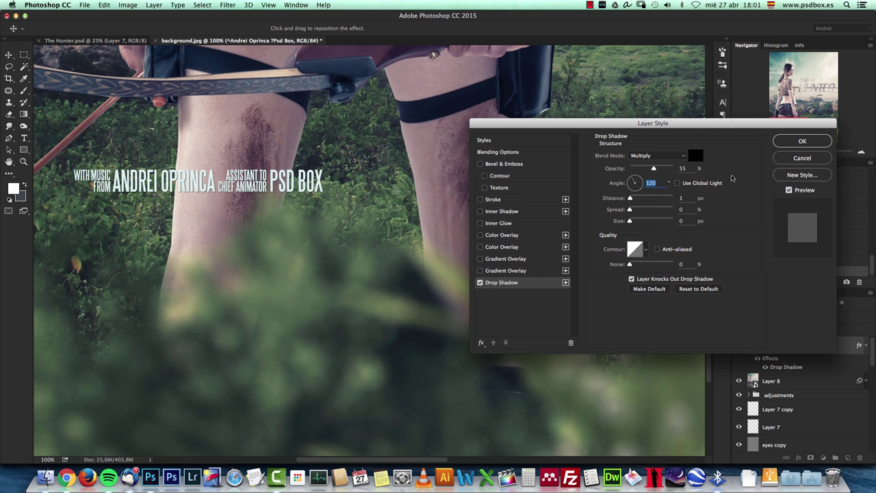
{"action": "left_click", "coordinate": [480, 283]}
{"action": "left_click", "coordinate": [479, 283]}
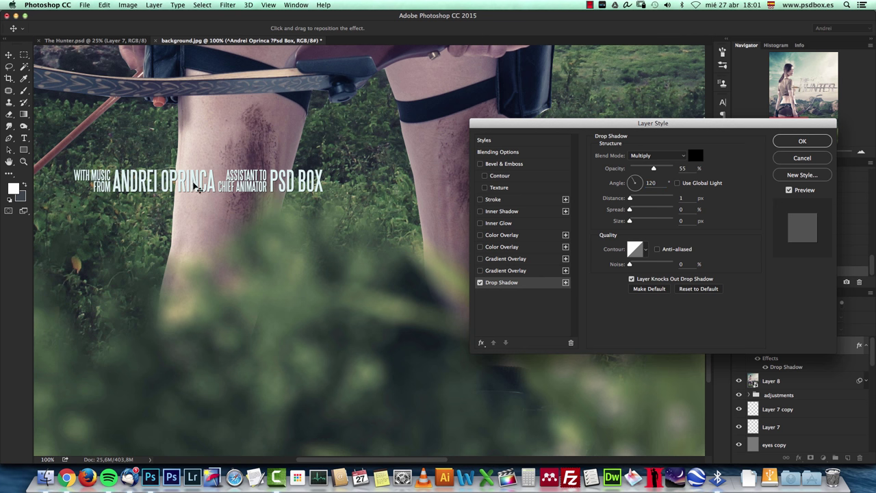
{"action": "left_click", "coordinate": [790, 142]}
{"action": "key", "text": "super+minus"}
{"action": "key", "text": "super+minus"}
{"action": "key", "text": "super+minus"}
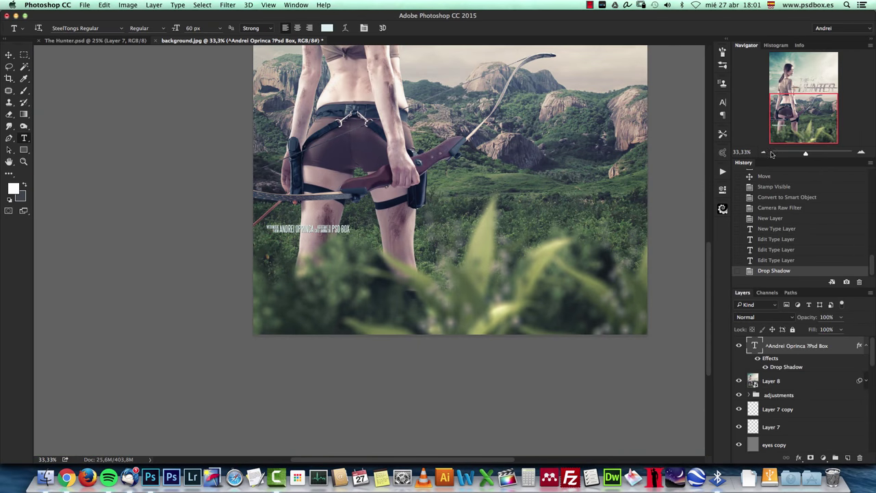
Delete the test credit text layer and switch to The Hunter.psd
{"action": "left_click", "coordinate": [763, 152]}
{"action": "left_click_drag", "start_coordinate": [849, 352], "coordinate": [859, 457]}
{"action": "left_click", "coordinate": [131, 42]}
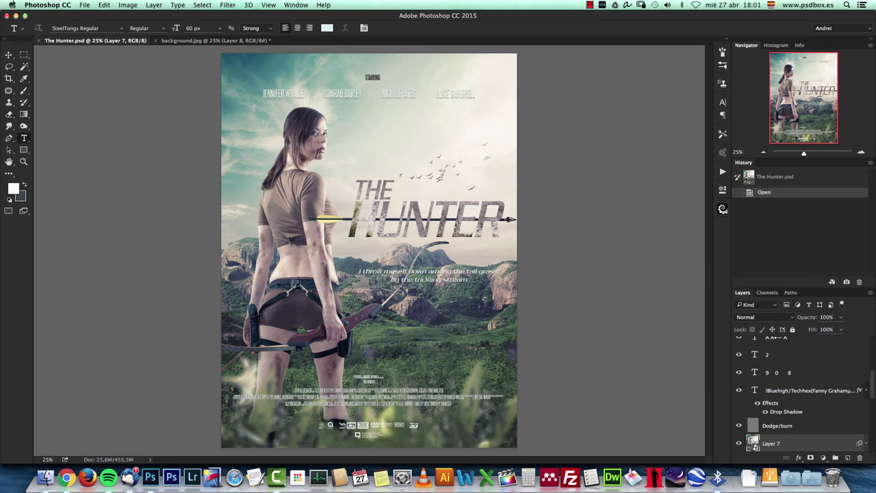
Drag the 9 0 8 credits block into background.jpg and place it near the bottom
{"action": "key", "text": "v"}
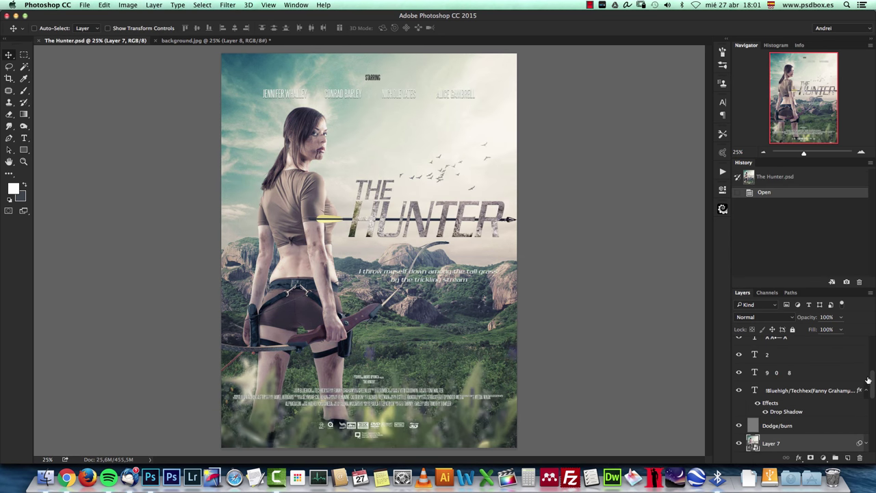
{"action": "scroll", "coordinate": [871, 380], "scroll_direction": "down", "scroll_amount": 1}
{"action": "scroll", "coordinate": [870, 380], "scroll_direction": "up", "scroll_amount": 2}
{"action": "left_click", "coordinate": [824, 401]}
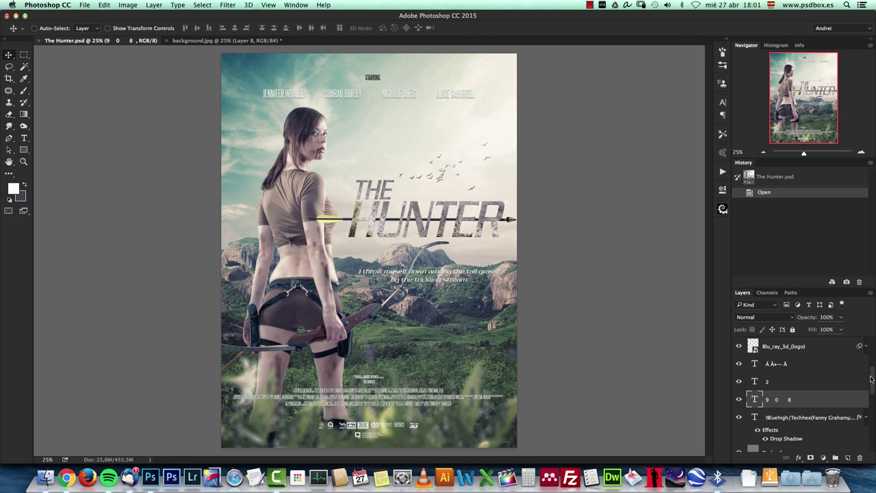
{"action": "scroll", "coordinate": [868, 381], "scroll_direction": "up", "scroll_amount": 3}
{"action": "left_click_drag", "start_coordinate": [342, 280], "coordinate": [211, 44]}
{"action": "left_click_drag", "start_coordinate": [433, 315], "coordinate": [390, 272]}
Inspect the credits block at 100%, then zoom out to view the whole poster
{"action": "key", "text": "super+1"}
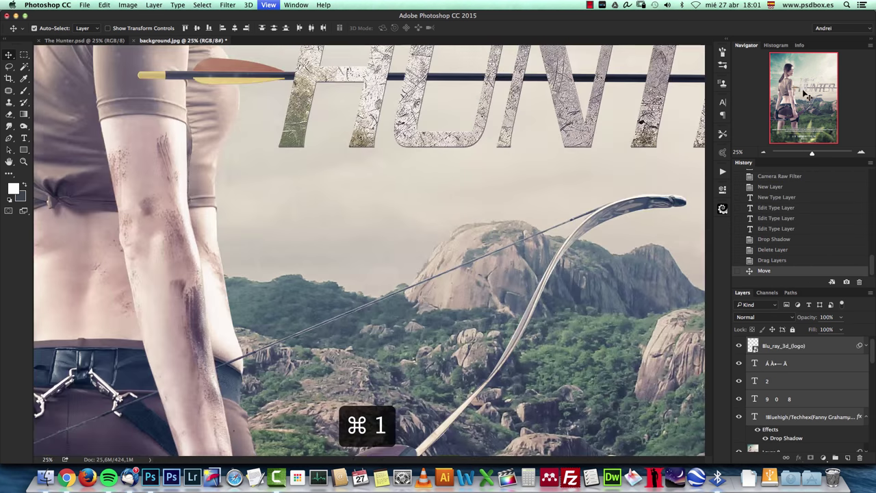
{"action": "scroll", "coordinate": [447, 78], "scroll_direction": "down", "scroll_amount": 10}
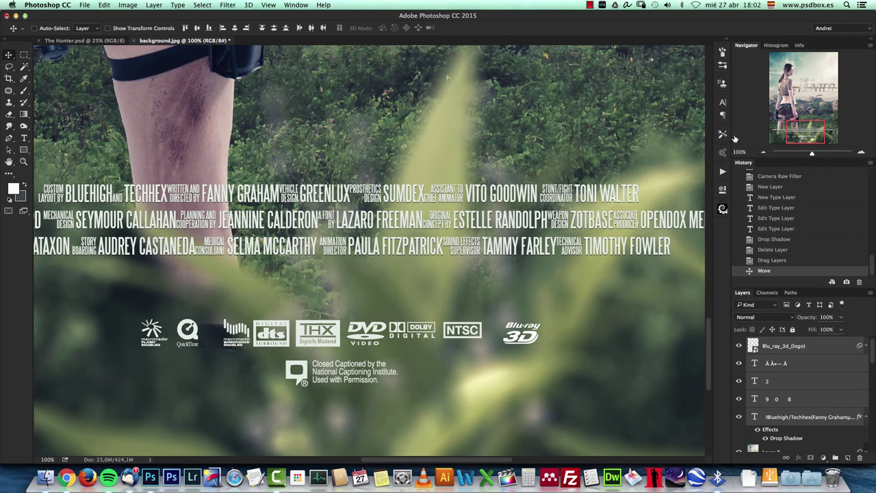
{"action": "left_click", "coordinate": [764, 155]}
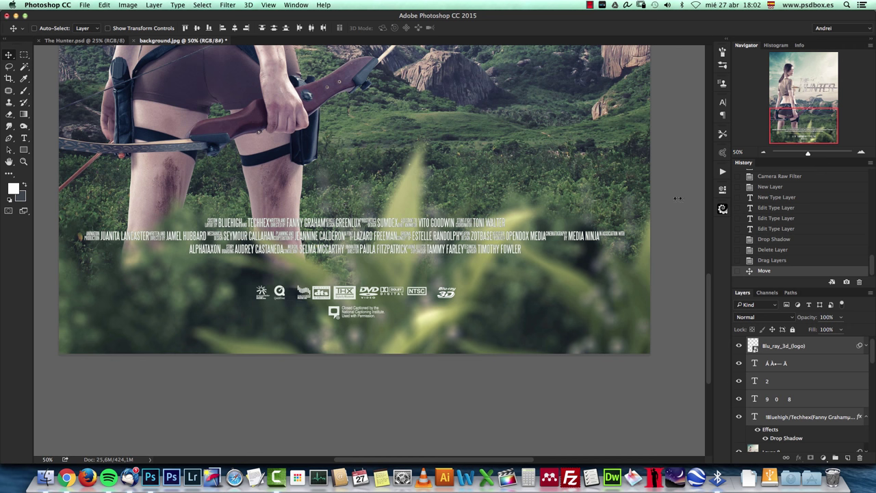
{"action": "left_click_drag", "start_coordinate": [800, 126], "coordinate": [797, 116]}
{"action": "left_click", "coordinate": [763, 151]}
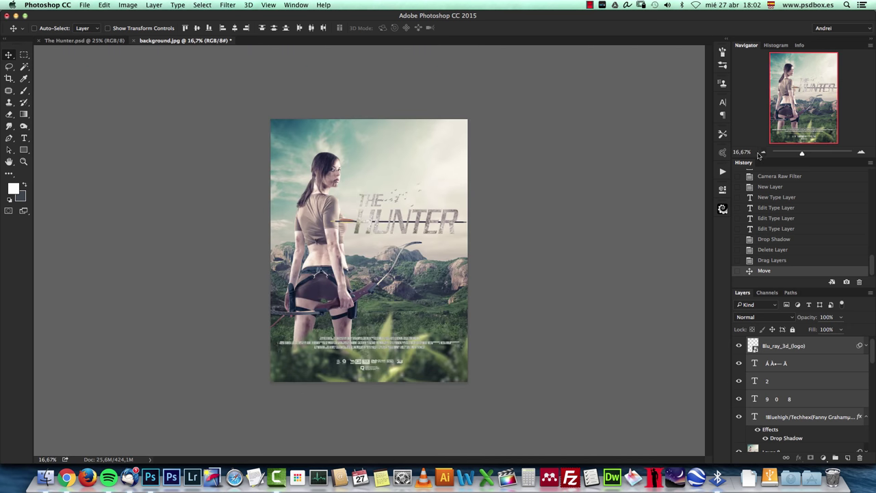